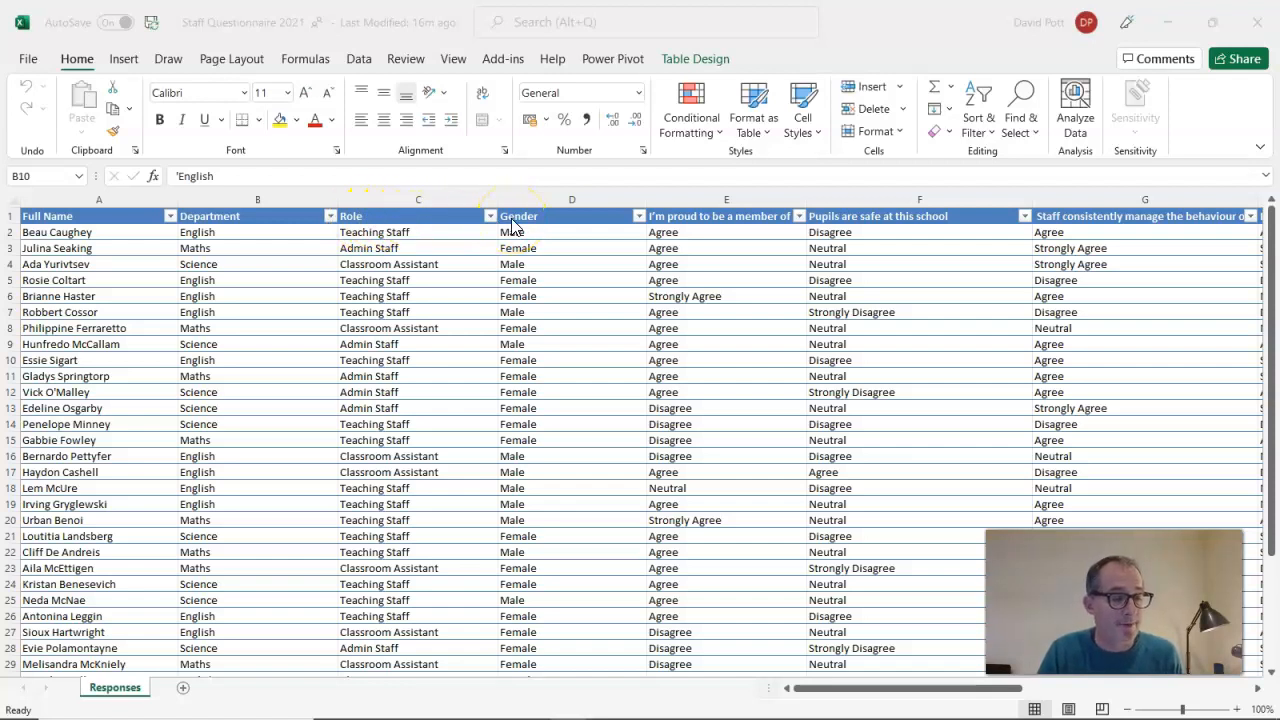
Widen the "I'm proud to be a member of staff at this school" column to fit its heading and look through the responses
{"action": "left_click", "coordinate": [683, 230]}
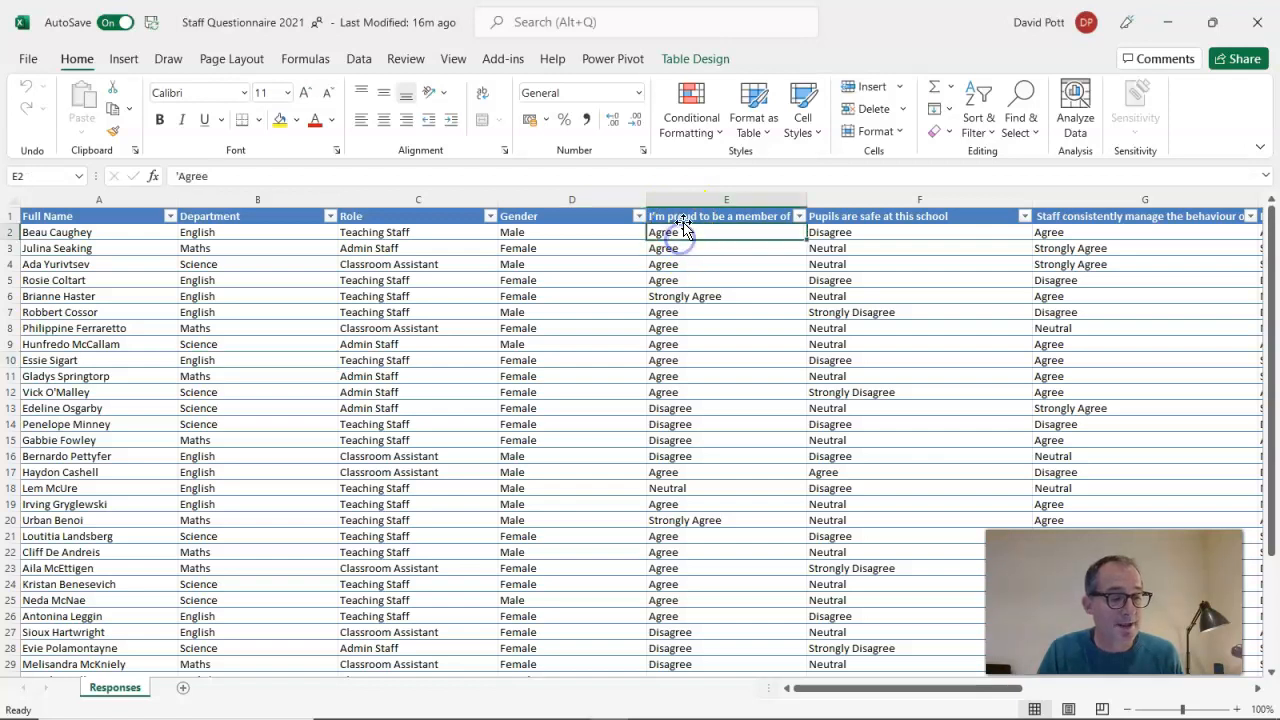
{"action": "left_click_drag", "start_coordinate": [806, 199], "coordinate": [951, 207]}
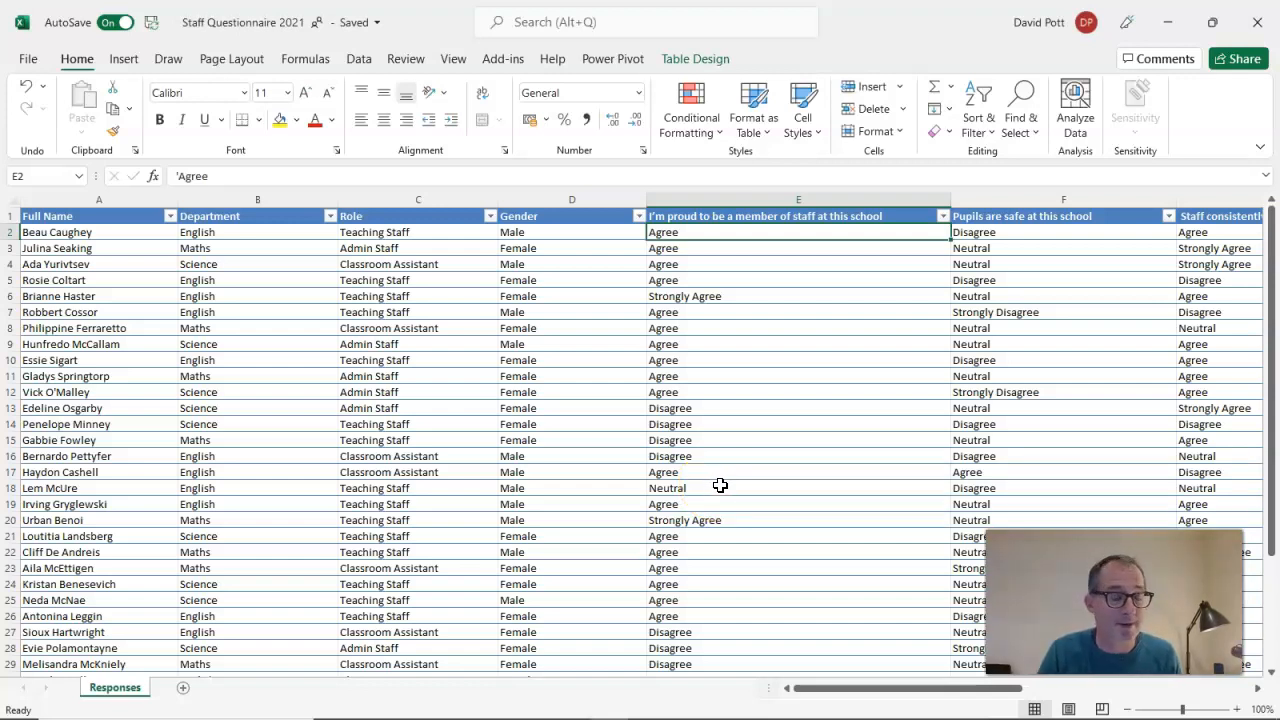
{"action": "scroll", "coordinate": [717, 336], "scroll_direction": "down", "scroll_amount": 3}
{"action": "scroll", "coordinate": [712, 336], "scroll_direction": "down", "scroll_amount": 1}
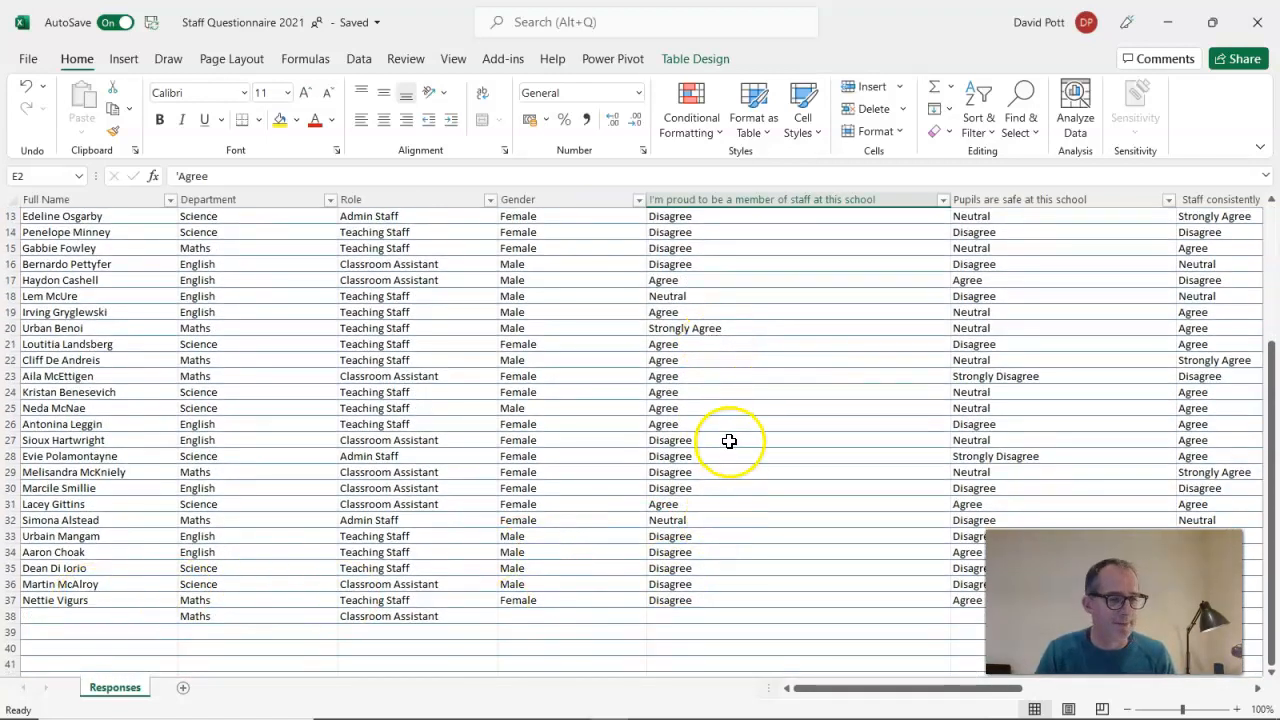
{"action": "scroll", "coordinate": [729, 438], "scroll_direction": "up", "scroll_amount": 4}
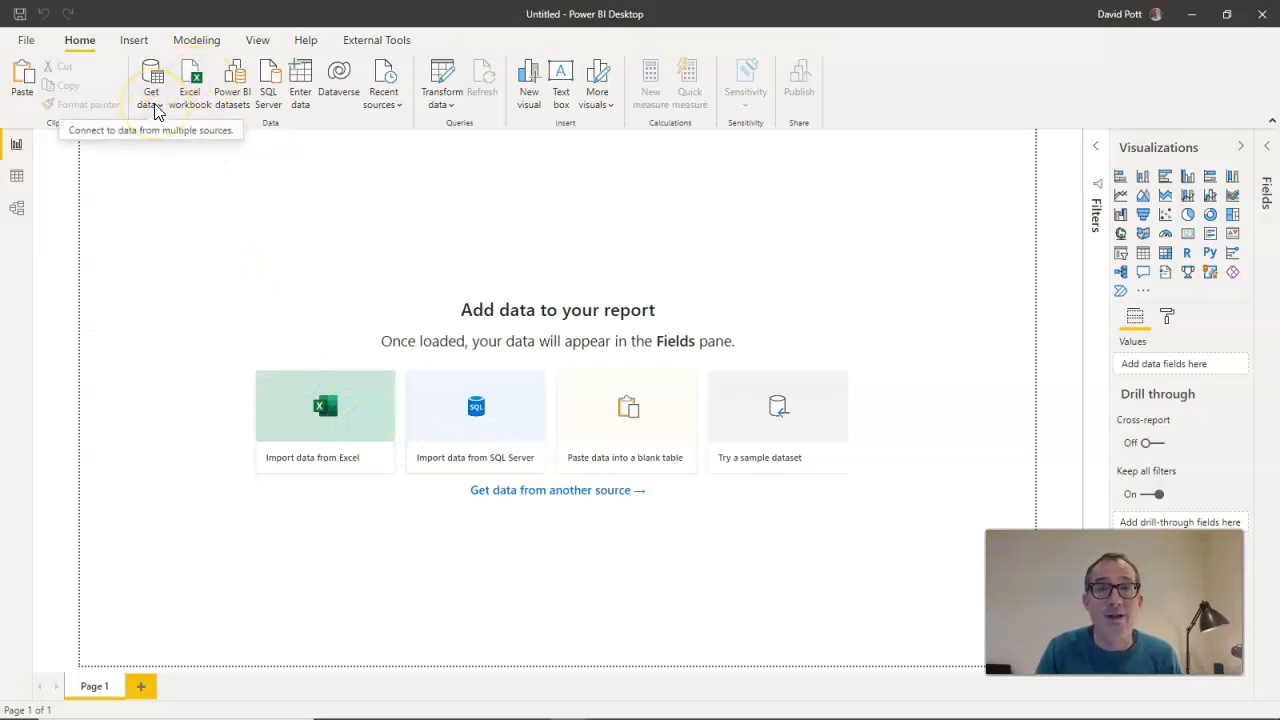
In Power BI Desktop, import the Staff Questionnaire 2021 Excel workbook and load its Responses sheet
{"action": "left_click", "coordinate": [299, 418]}
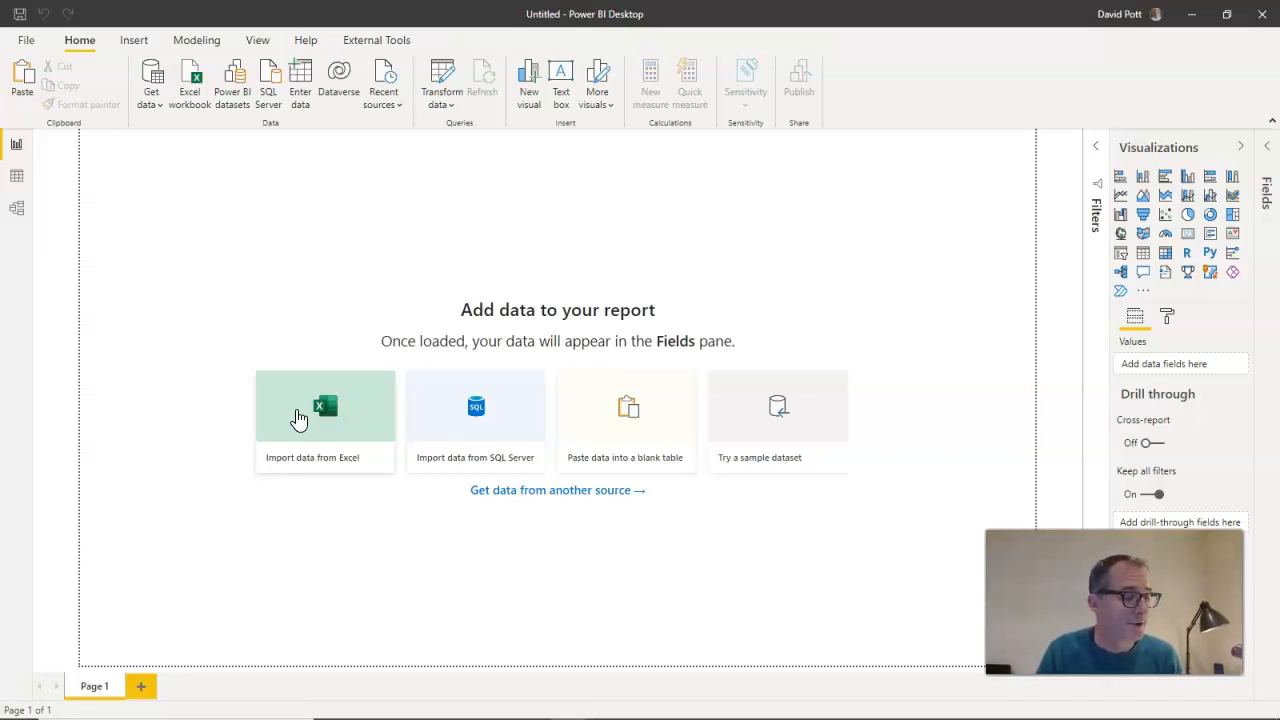
{"action": "left_click", "coordinate": [310, 418]}
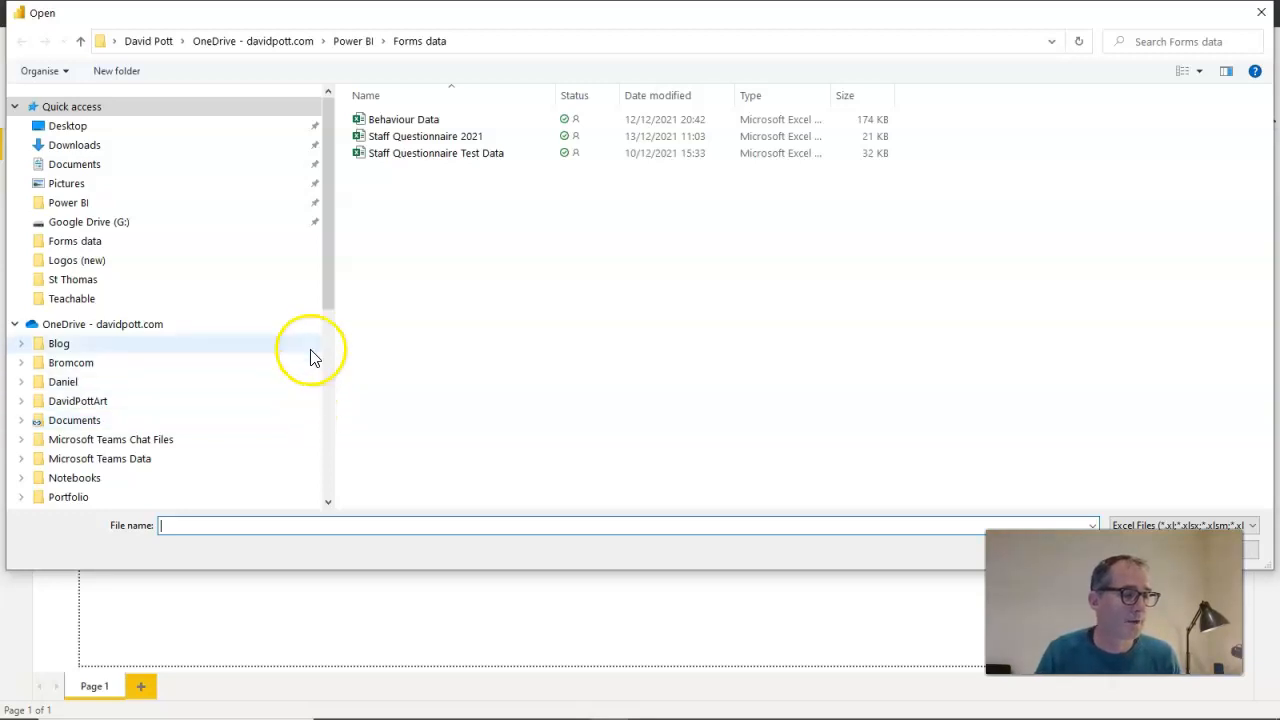
{"action": "double_click", "coordinate": [420, 137]}
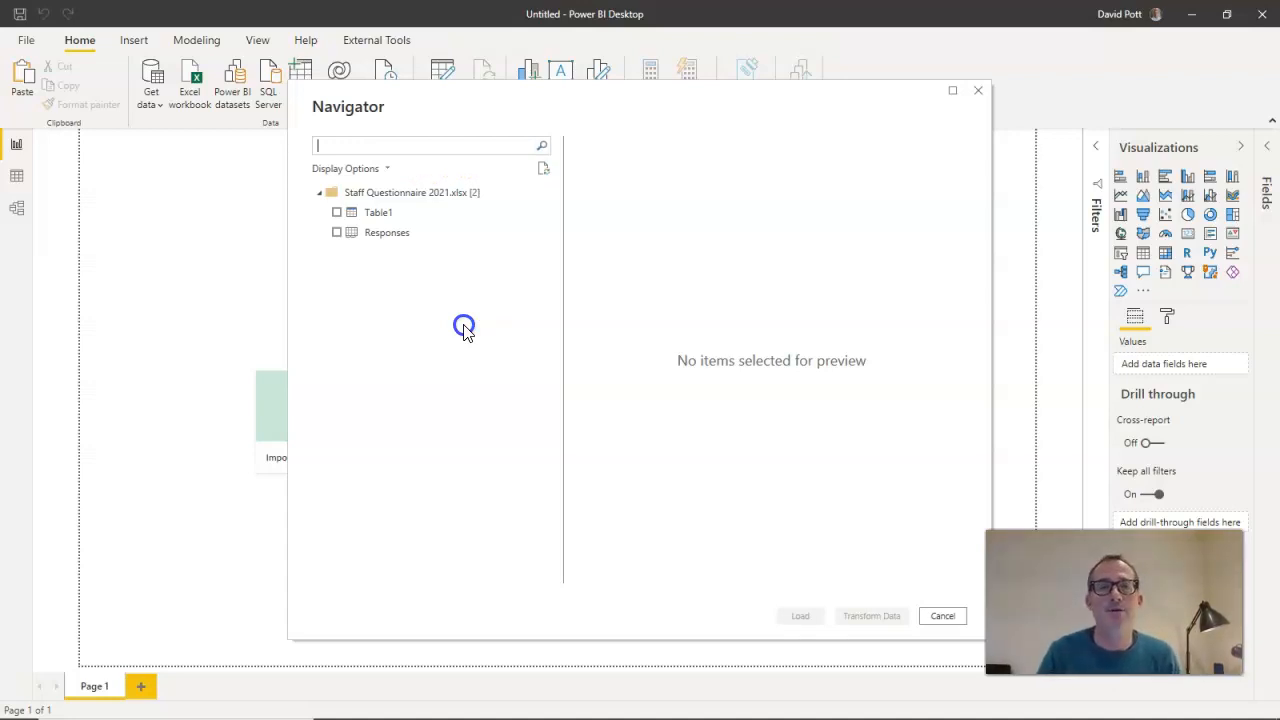
{"action": "left_click", "coordinate": [337, 234]}
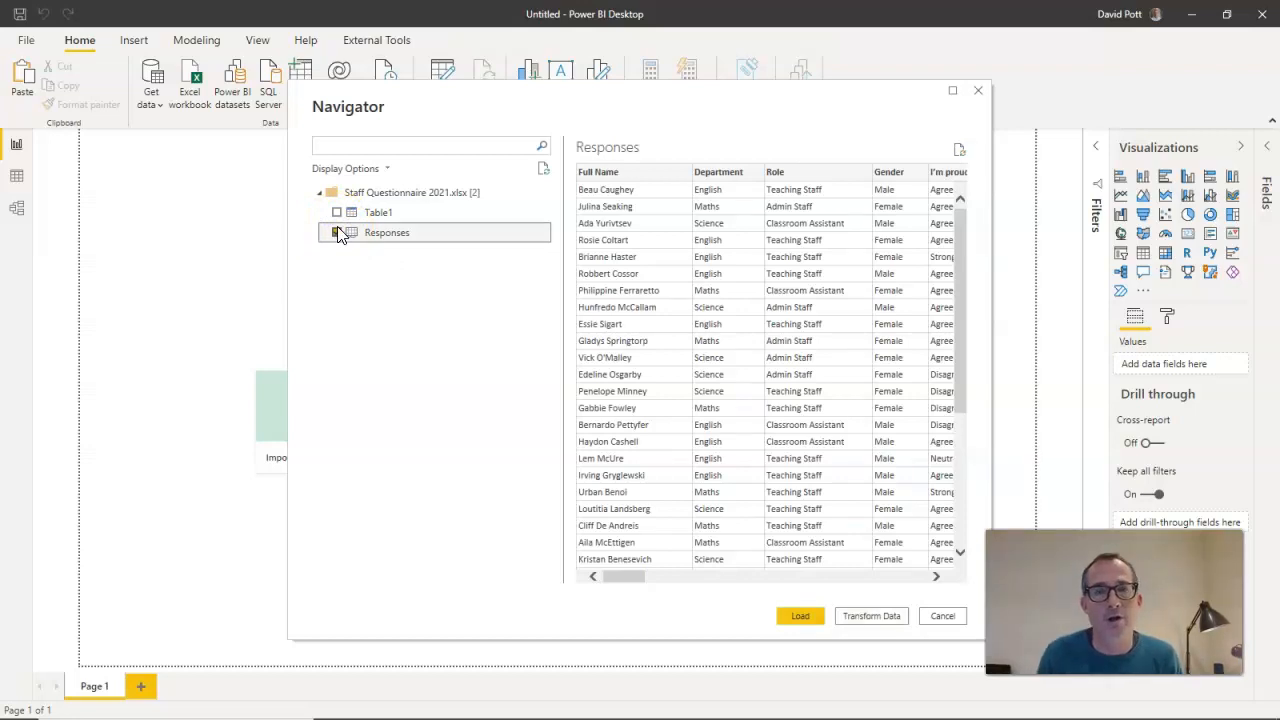
{"action": "left_click_drag", "start_coordinate": [634, 578], "coordinate": [720, 585]}
{"action": "left_click", "coordinate": [800, 616]}
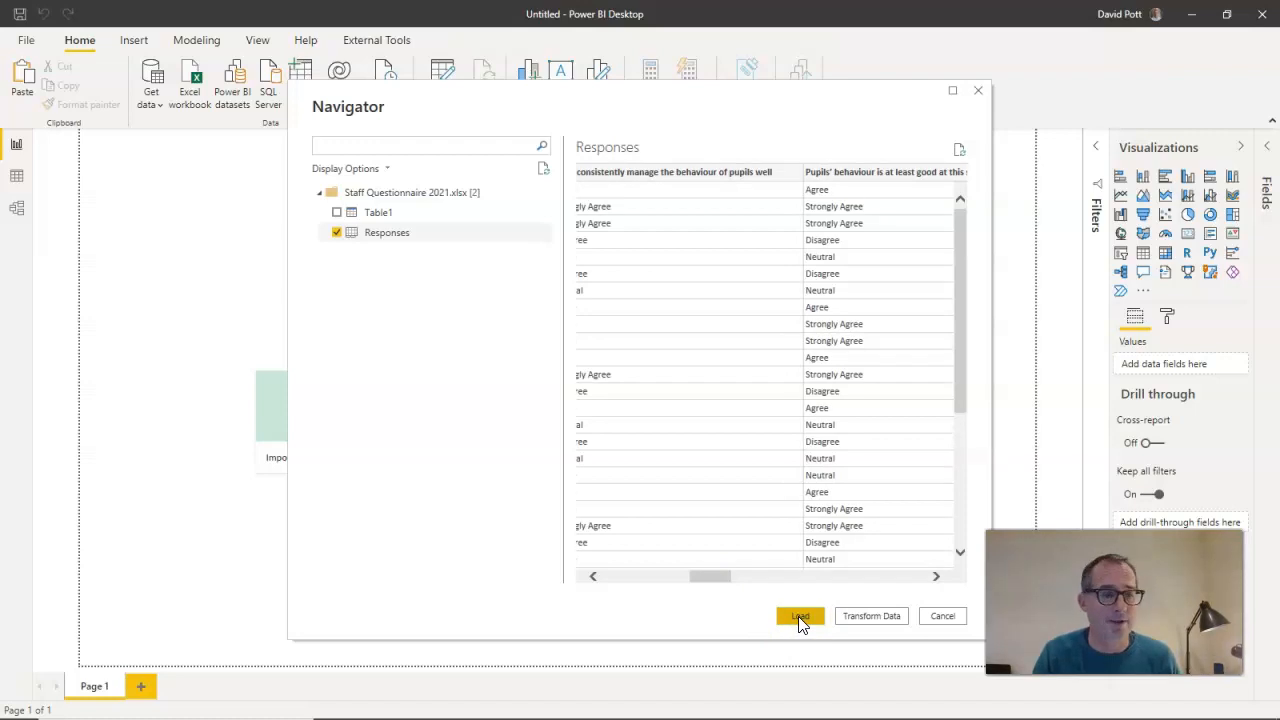
{"action": "left_click", "coordinate": [800, 617]}
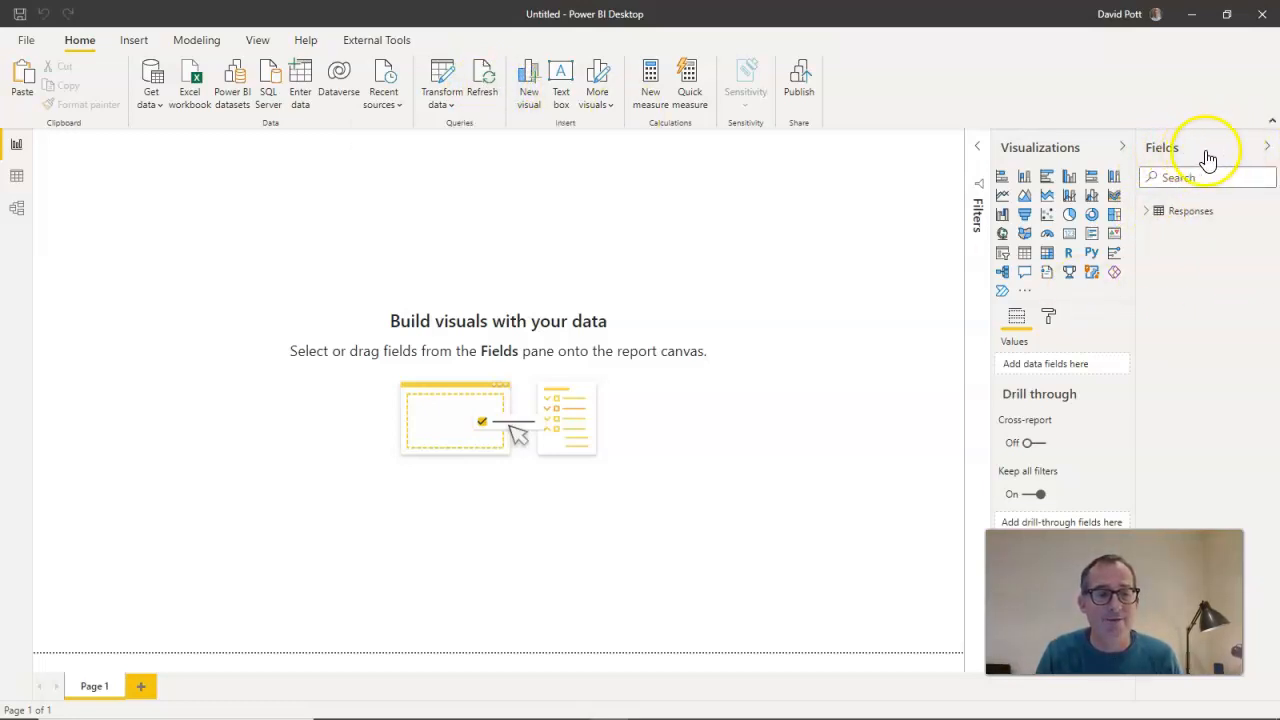
Expand the fields of the Responses table, inspect its columns in Data view, and return to the report canvas
{"action": "left_click", "coordinate": [1145, 214]}
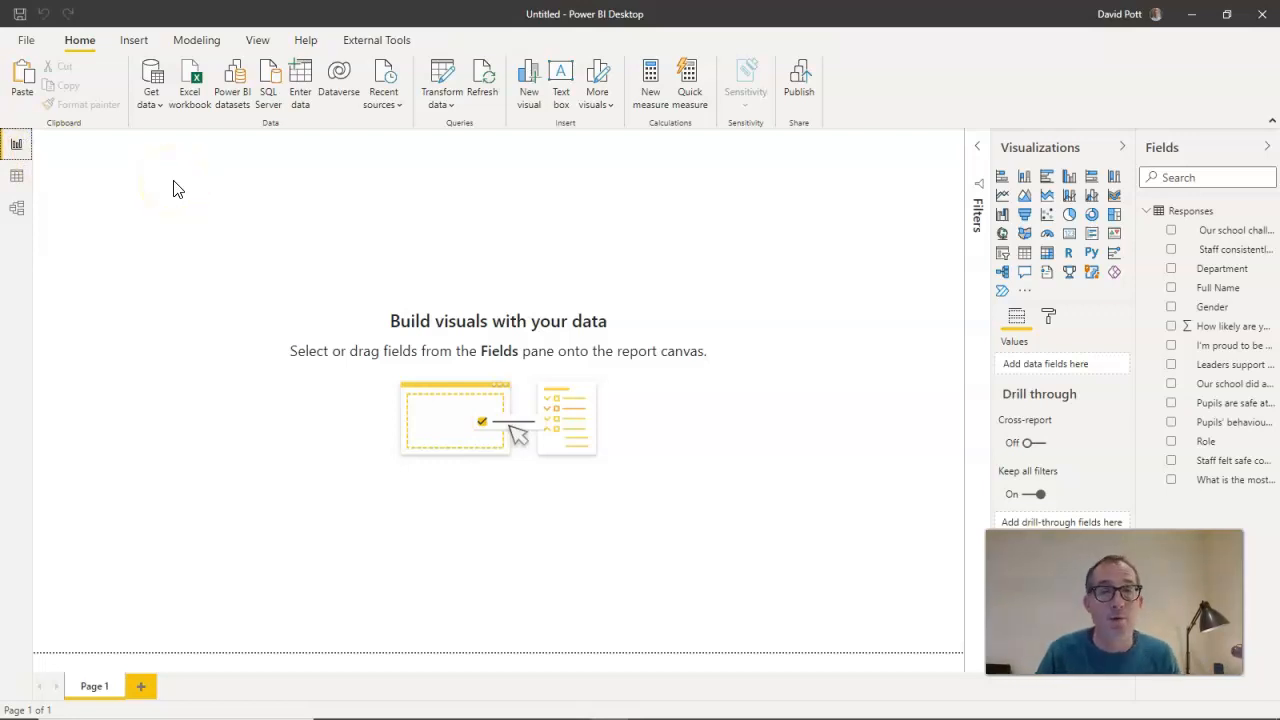
{"action": "left_click", "coordinate": [16, 180]}
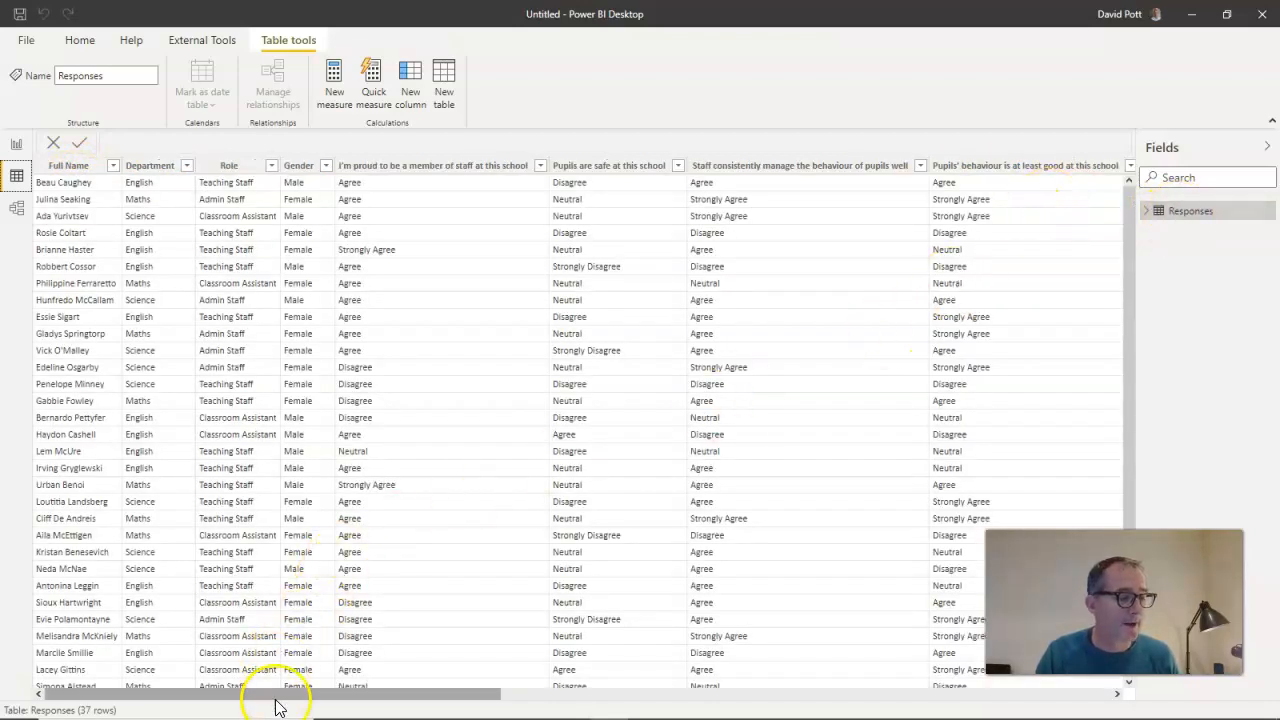
{"action": "mouse_move", "coordinate": [280, 697]}
{"action": "left_mouse_down"}
{"action": "mouse_move", "coordinate": [506, 703]}
{"action": "mouse_move", "coordinate": [287, 710]}
{"action": "left_mouse_up"}
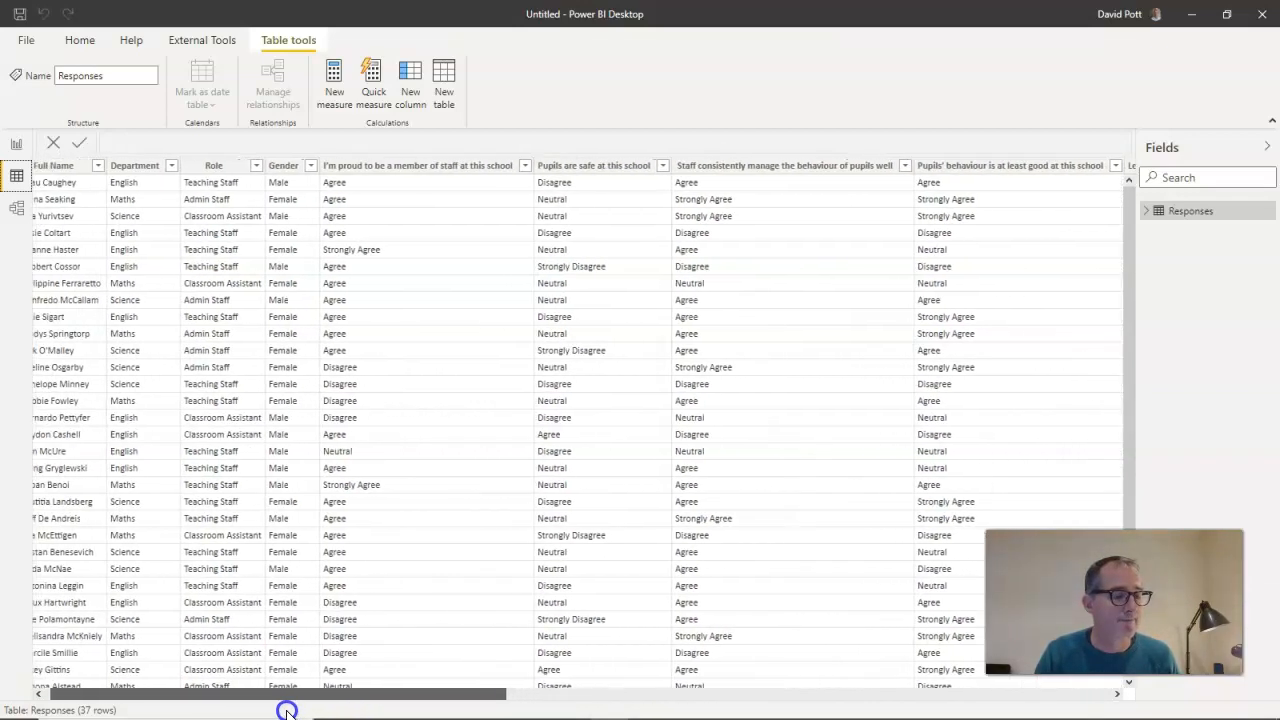
{"action": "left_click", "coordinate": [16, 148]}
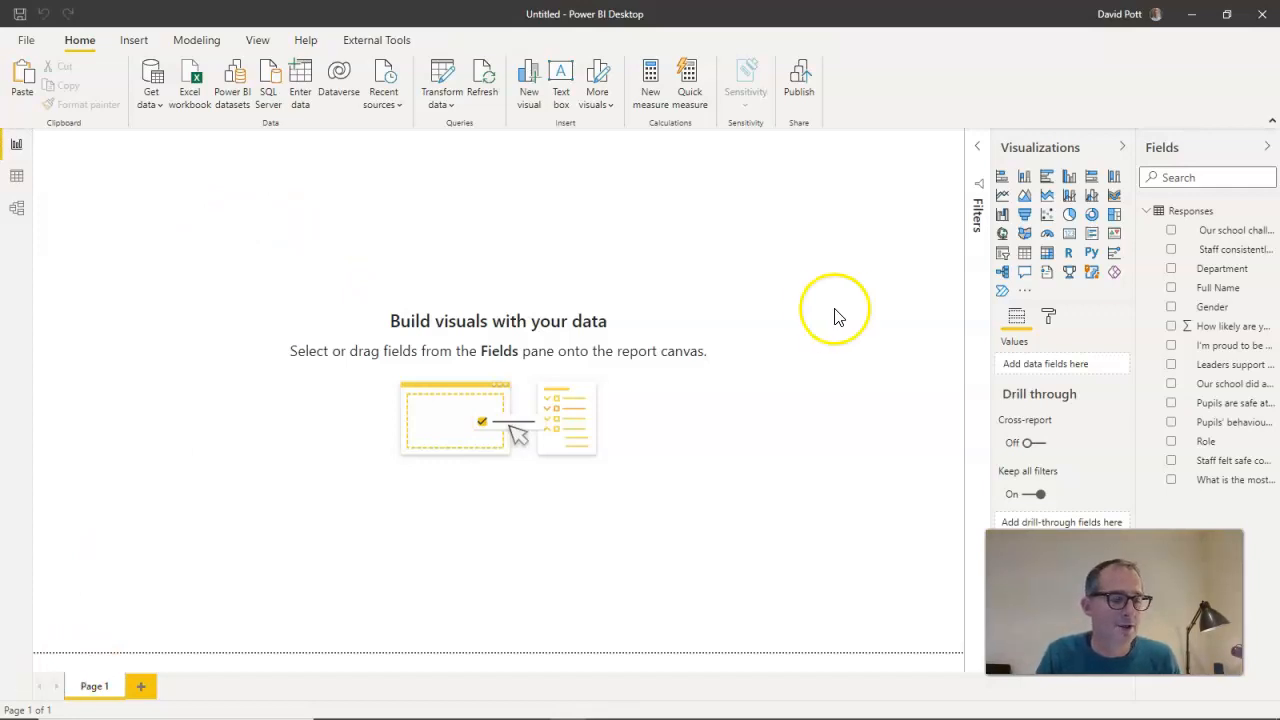
Examine the rows of the Responses table down to the last record in Data view and go back to the report
{"action": "left_click", "coordinate": [650, 85]}
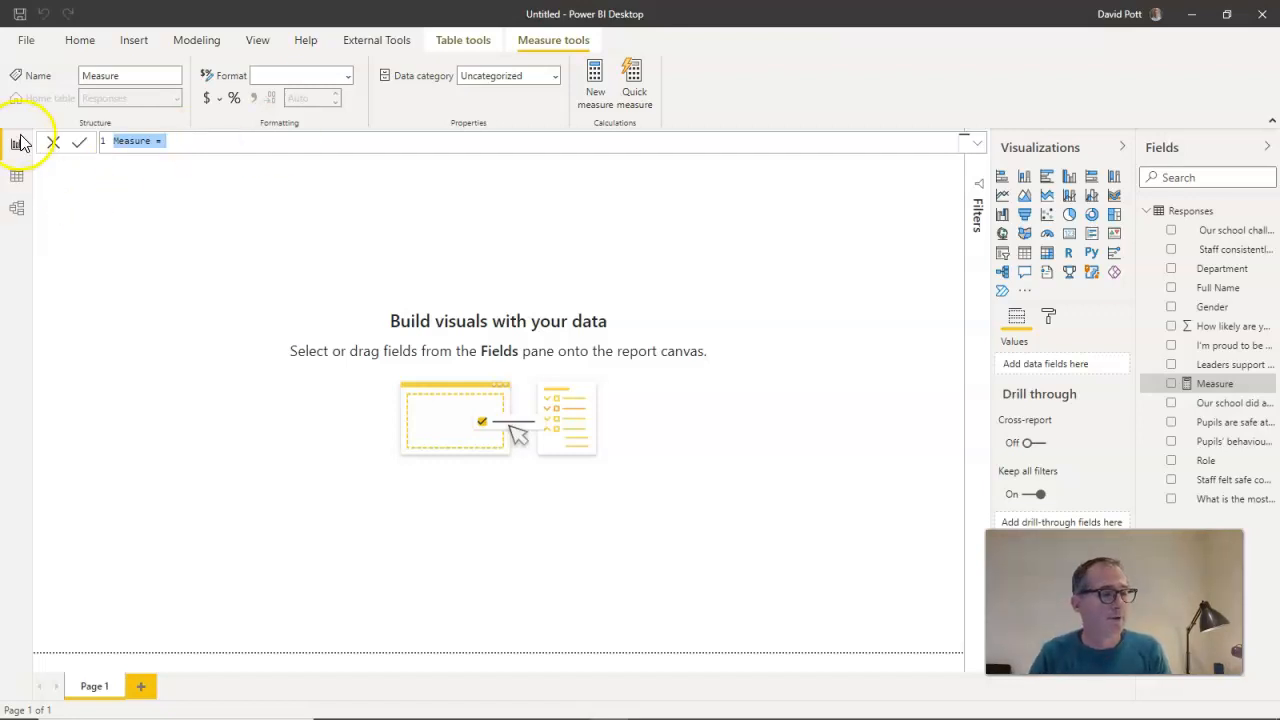
{"action": "left_click", "coordinate": [18, 178]}
{"action": "left_click", "coordinate": [18, 178]}
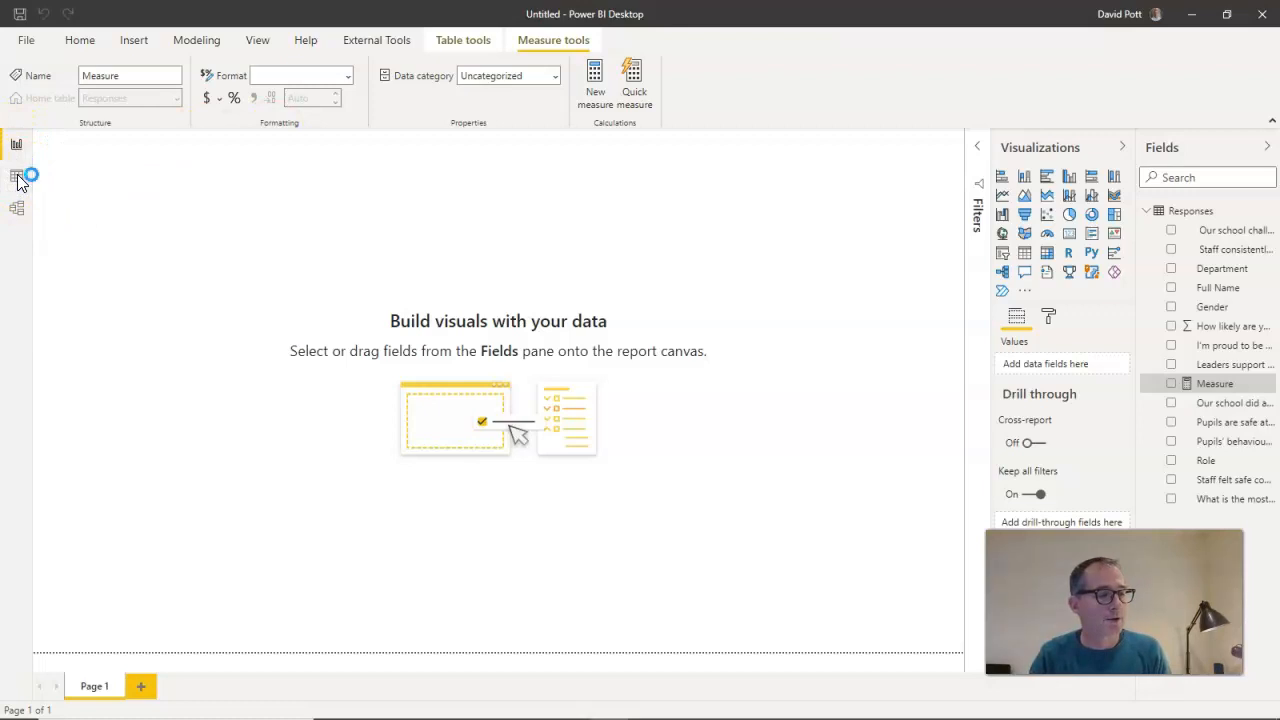
{"action": "left_click", "coordinate": [18, 179]}
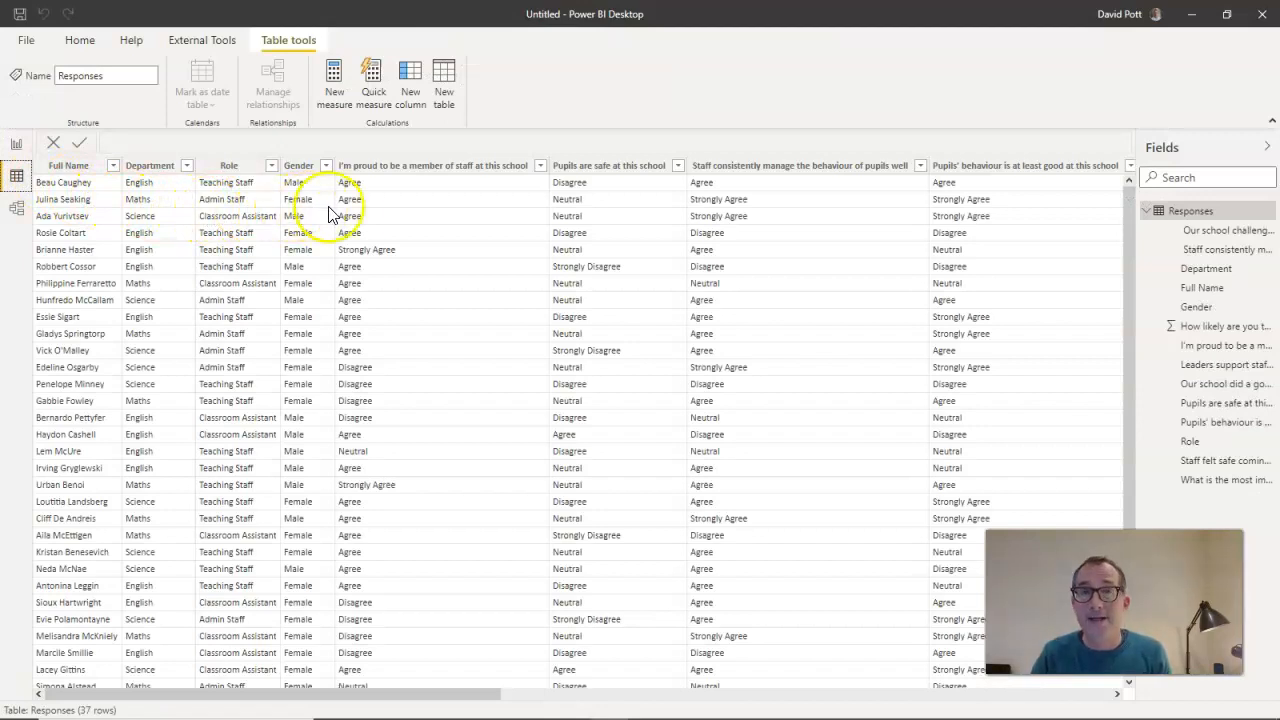
{"action": "scroll", "coordinate": [330, 255], "scroll_direction": "down", "scroll_amount": 2}
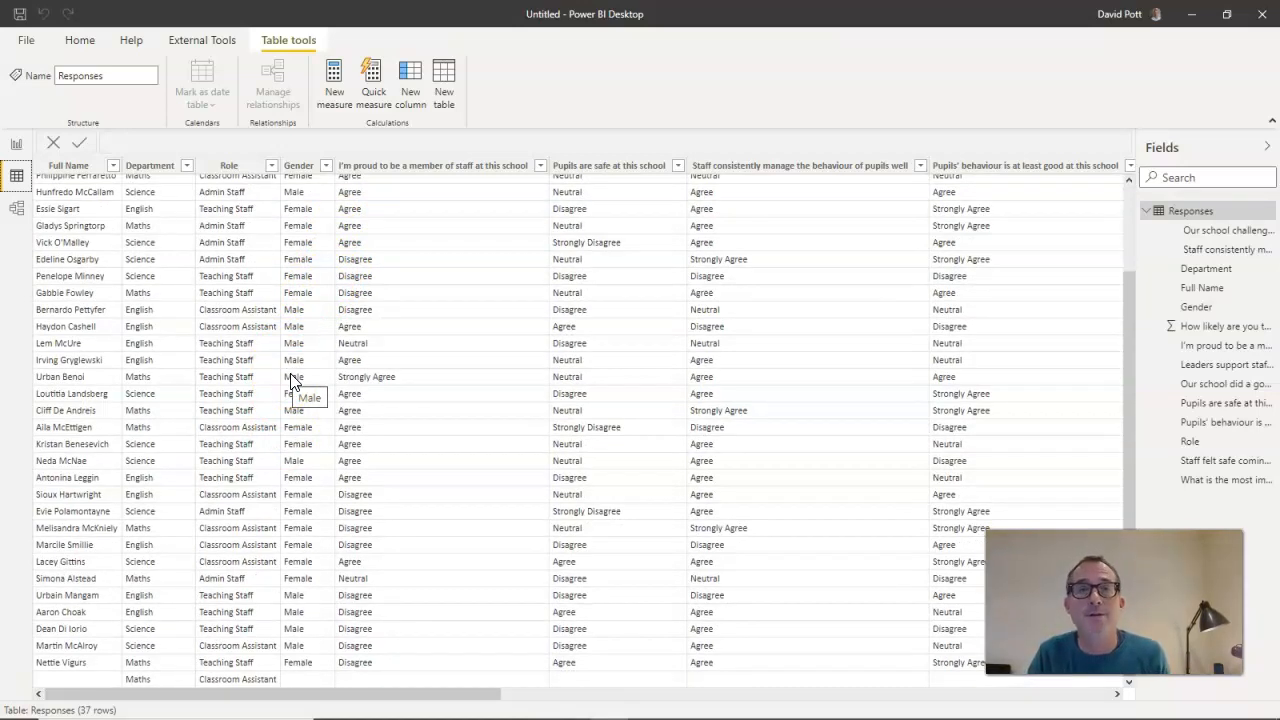
{"action": "left_click", "coordinate": [16, 146]}
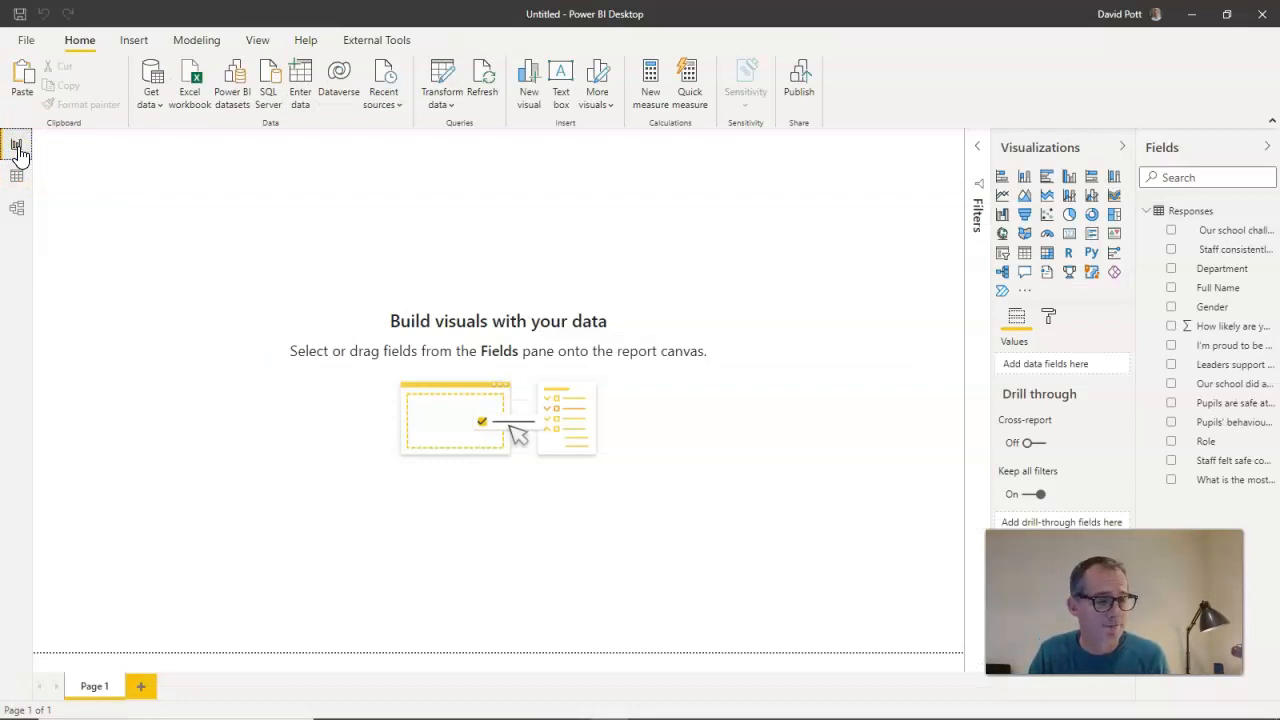
Create a new measure with the formula Count Responses = COUNTROWS(Responses)
{"action": "left_click", "coordinate": [651, 93]}
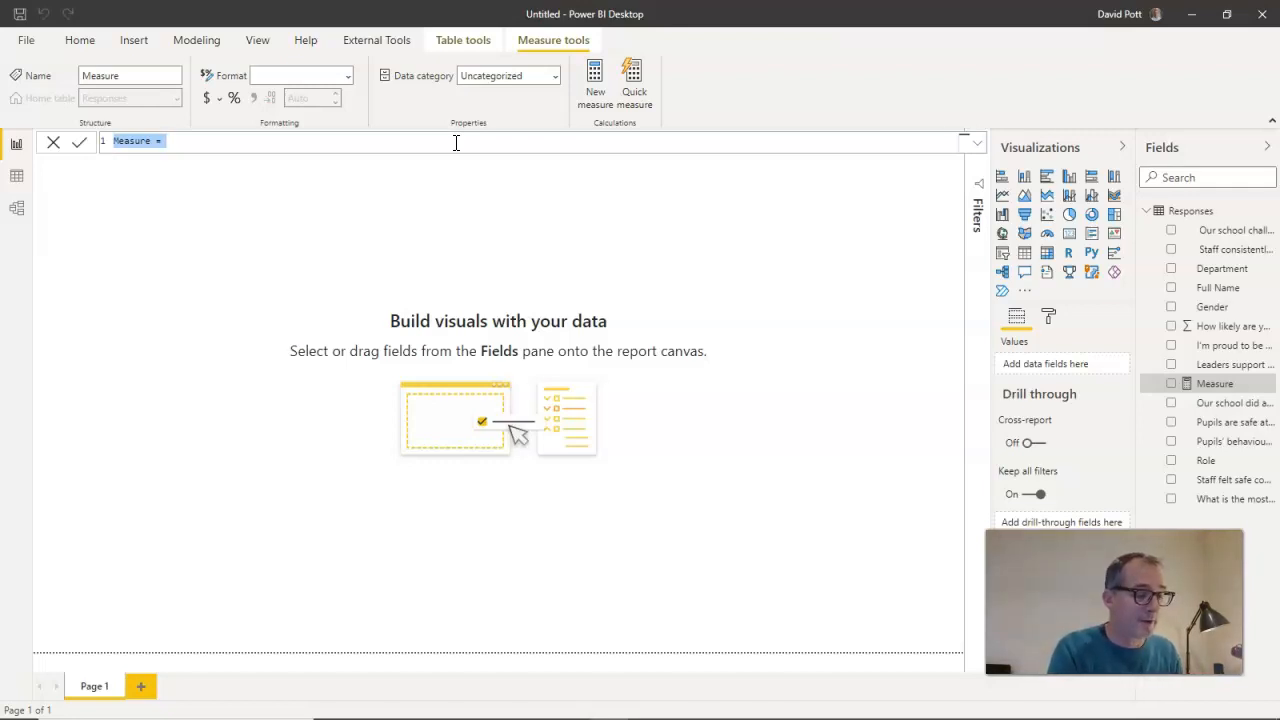
{"action": "type", "text": "C"}
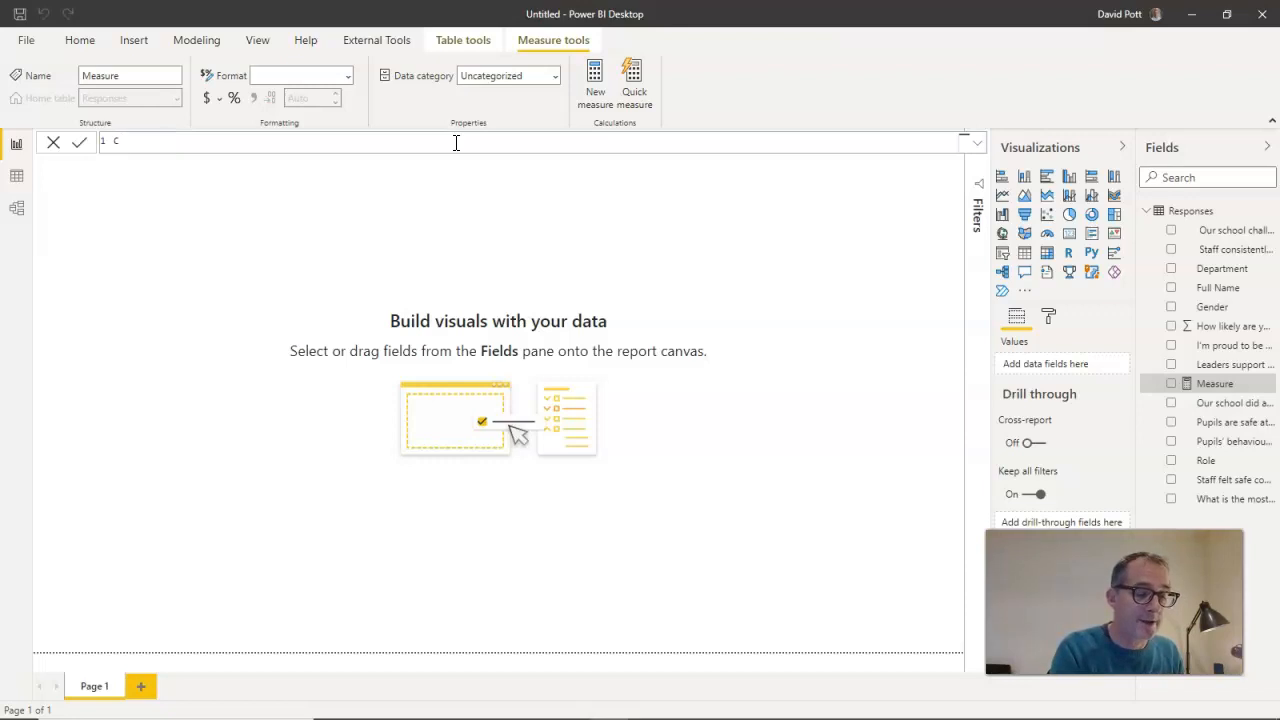
{"action": "type", "text": "ount Responses ="}
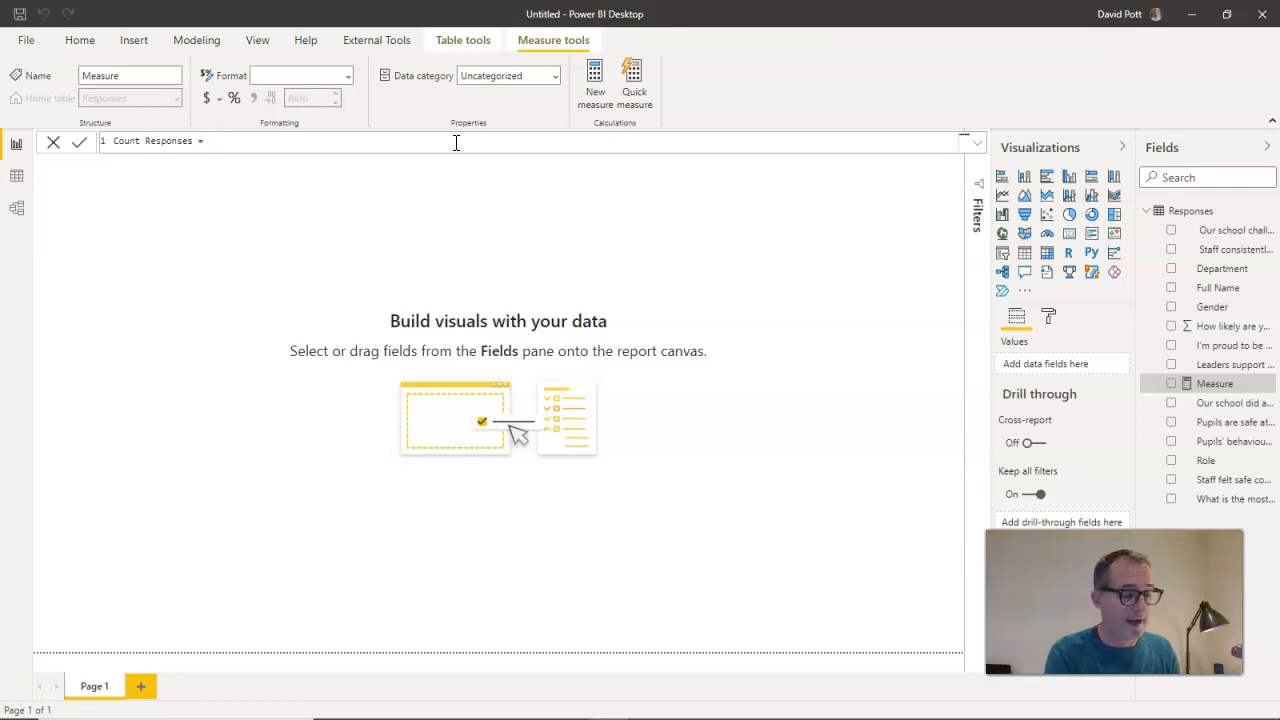
{"action": "type", "text": "count"}
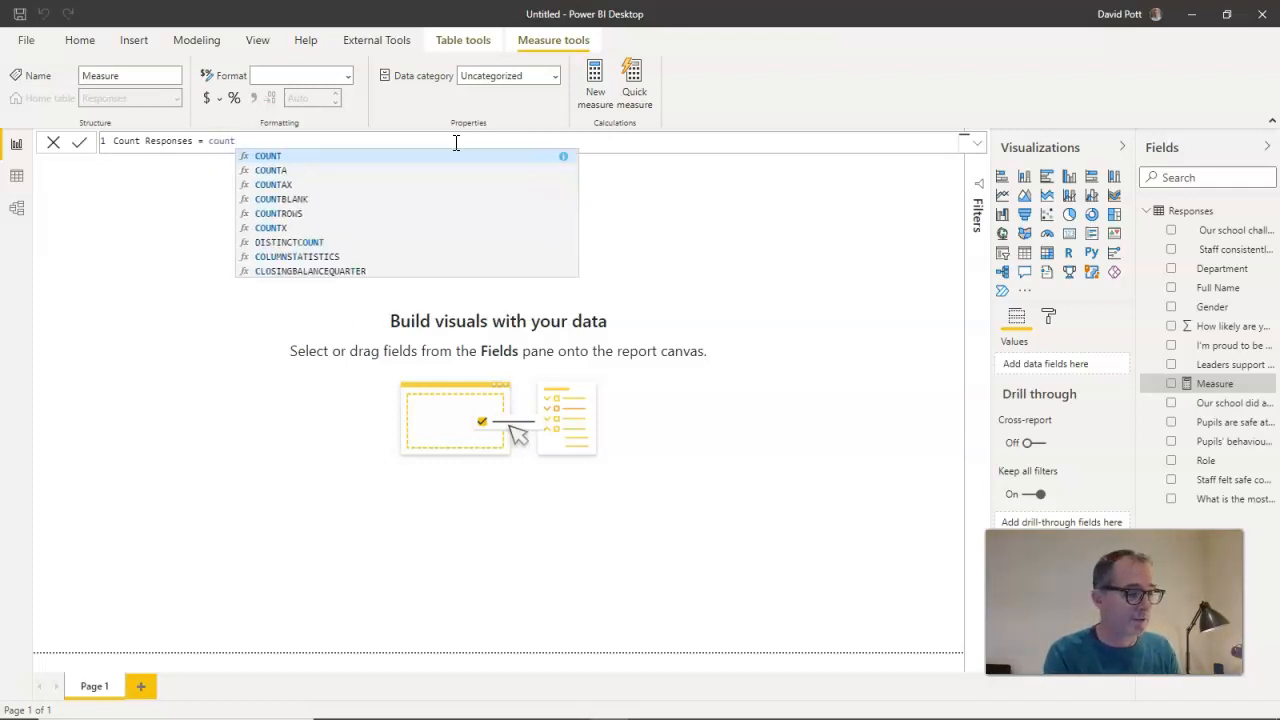
{"action": "type", "text": "ro"}
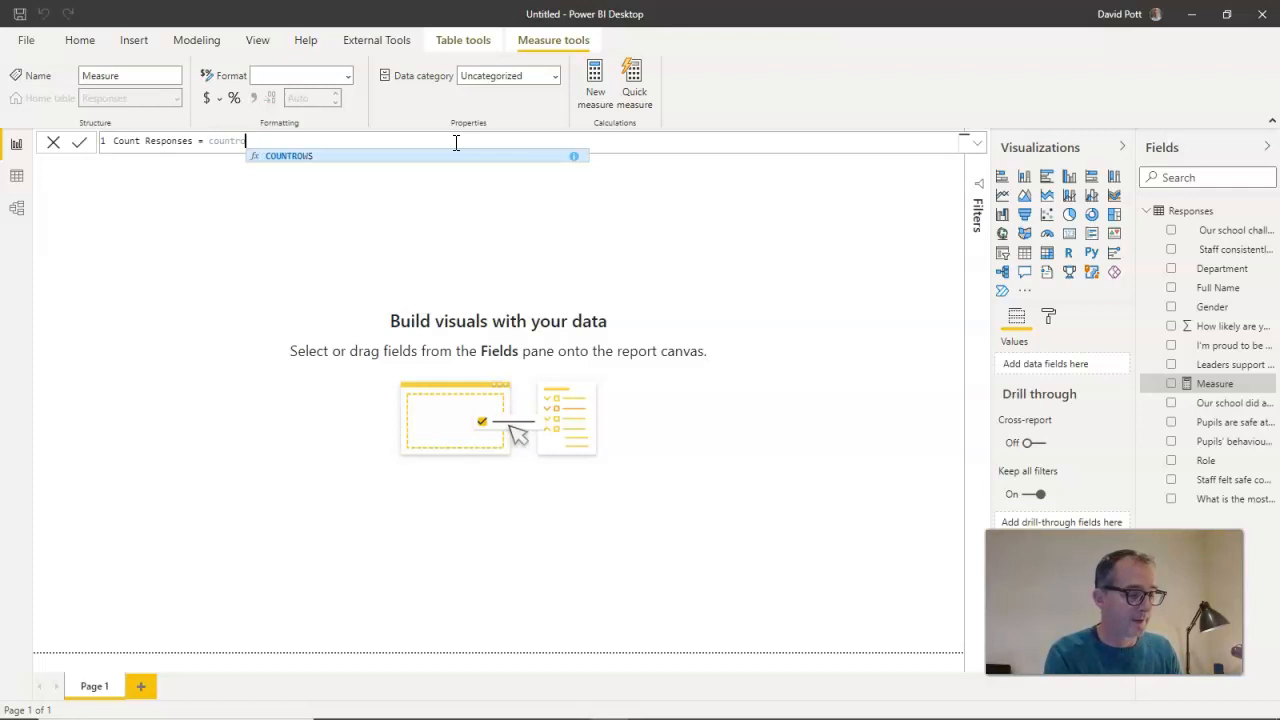
{"action": "type", "text": "w"}
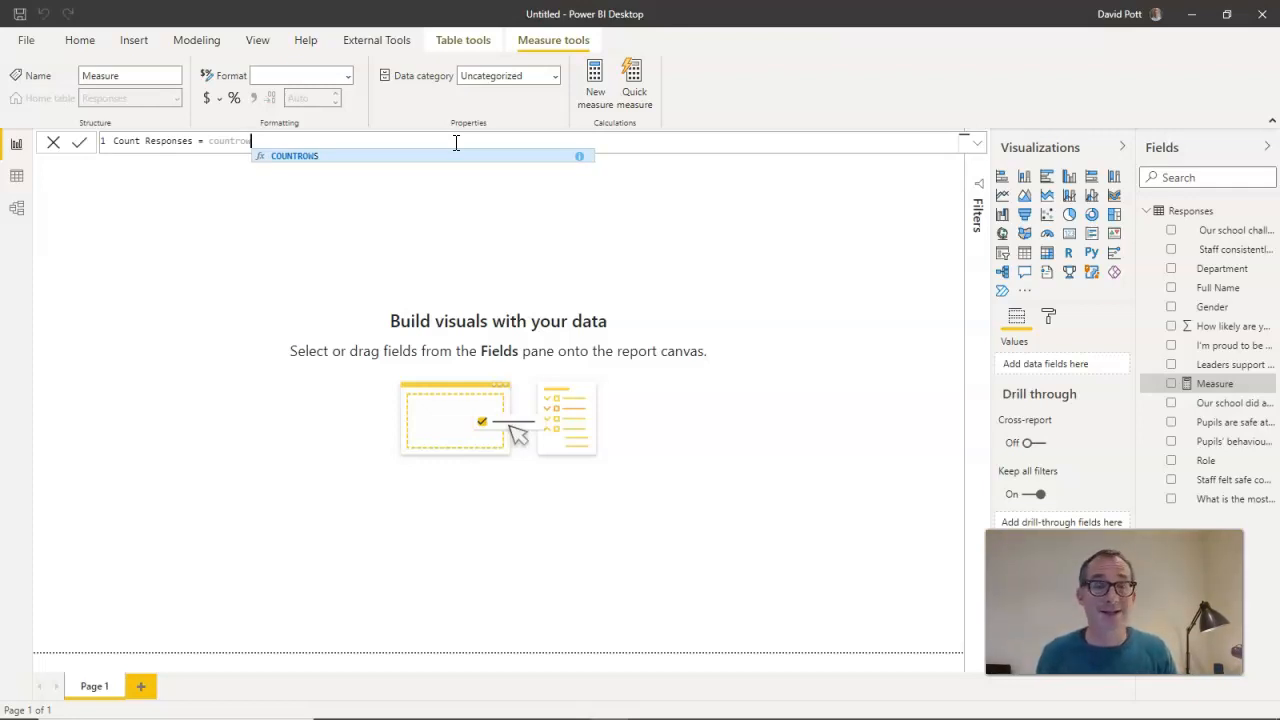
{"action": "key", "text": "Tab"}
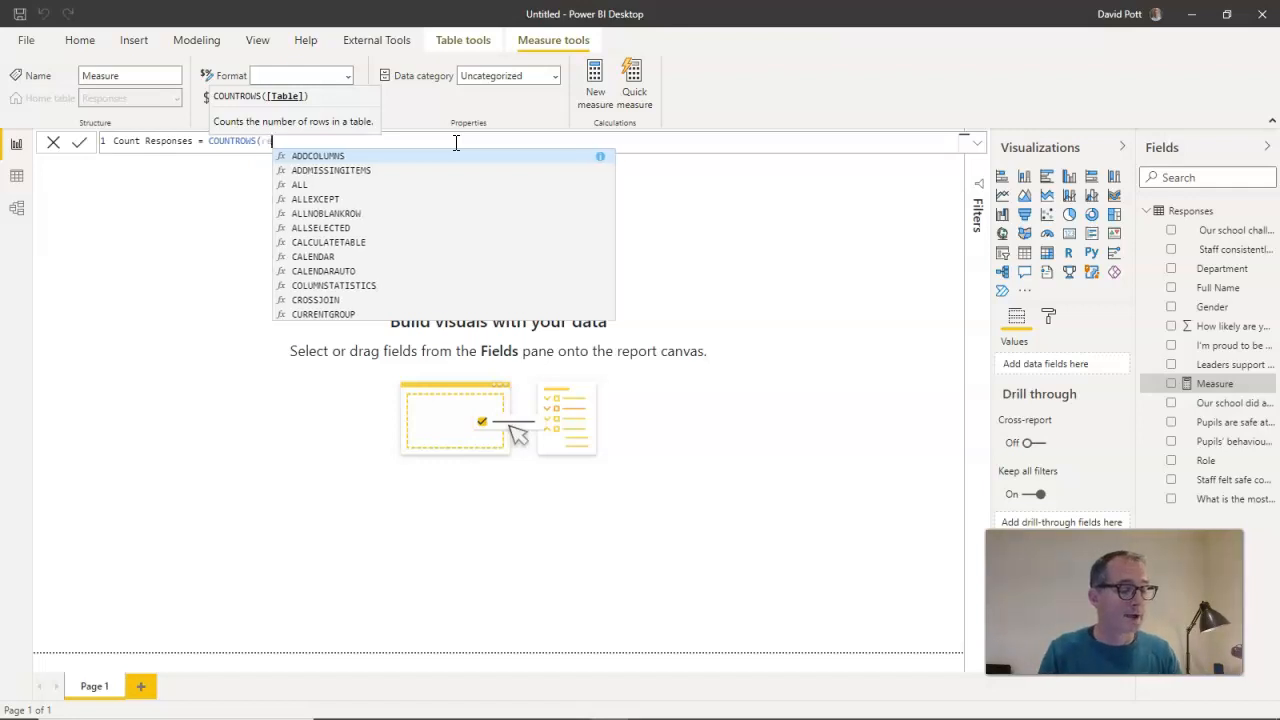
{"action": "type", "text": "respons"}
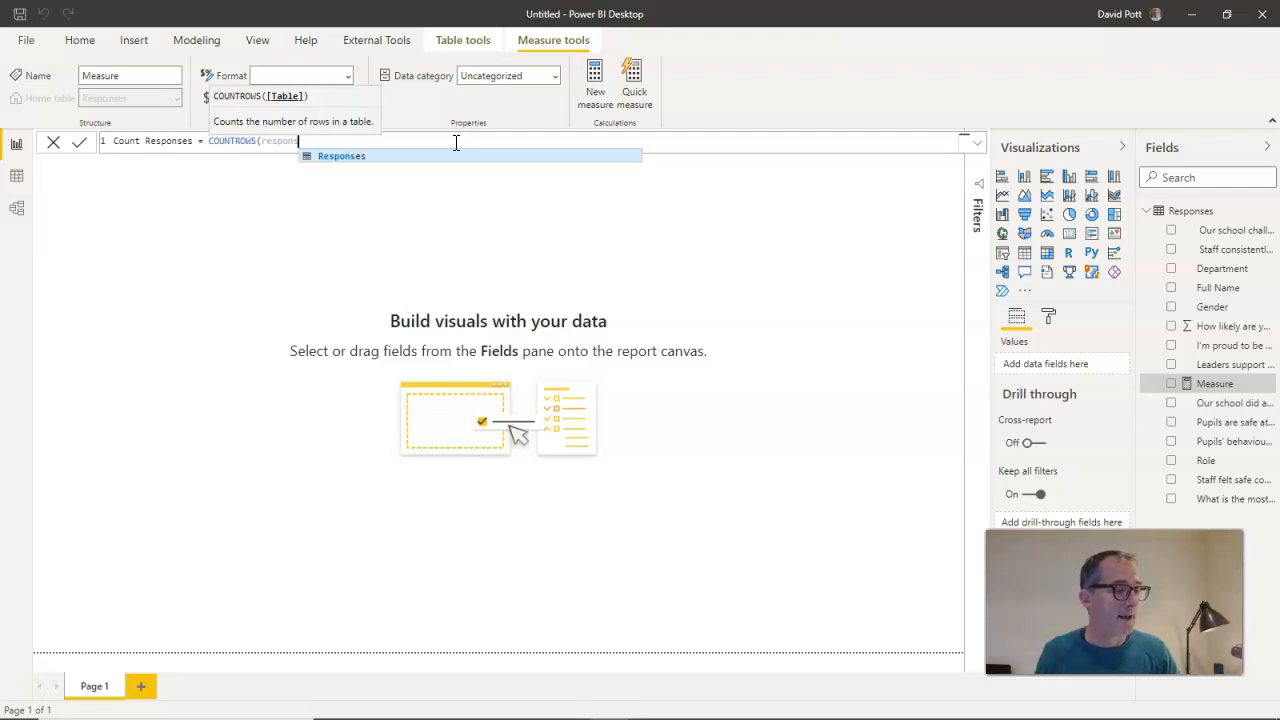
{"action": "key", "text": "Tab"}
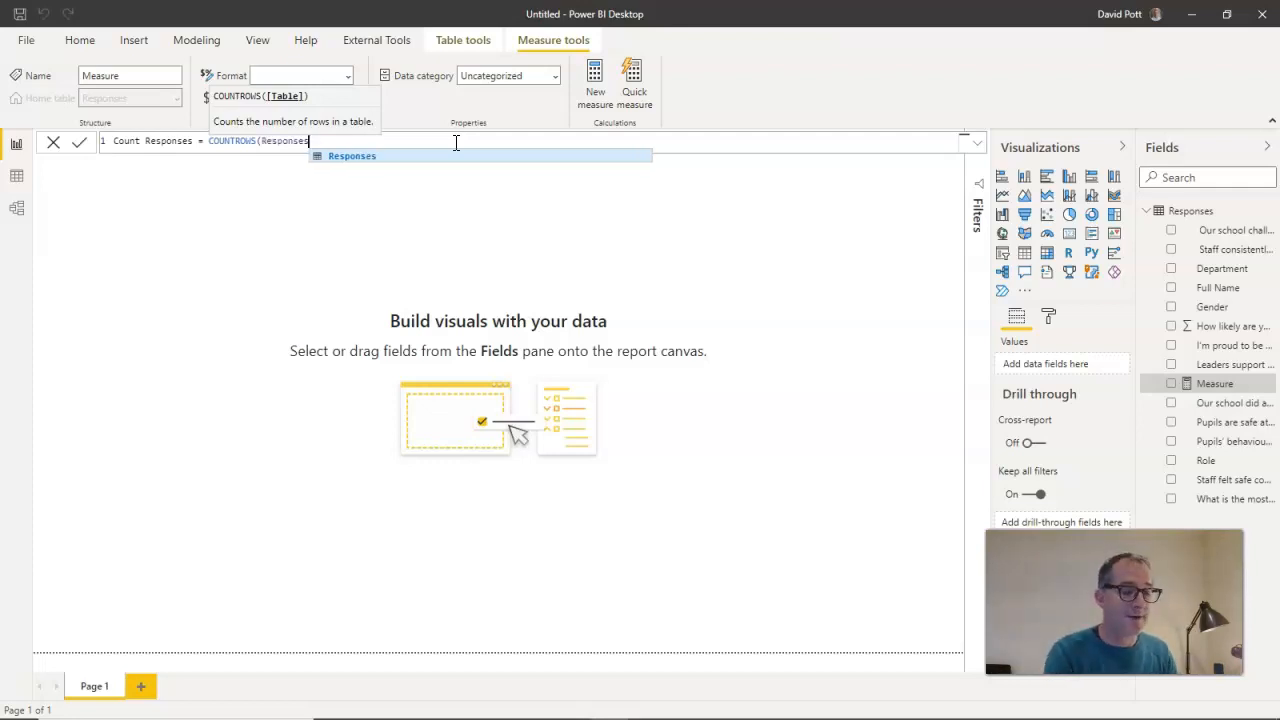
{"action": "type", "text": ")"}
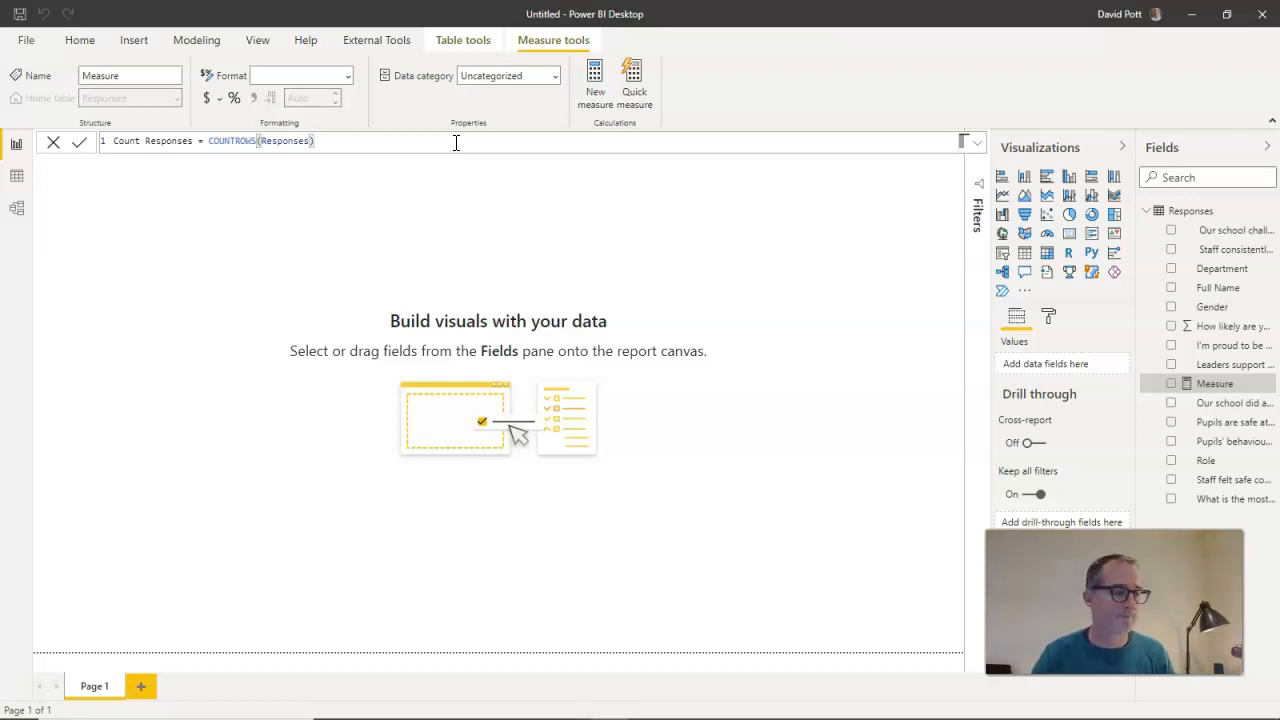
{"action": "left_click", "coordinate": [77, 146]}
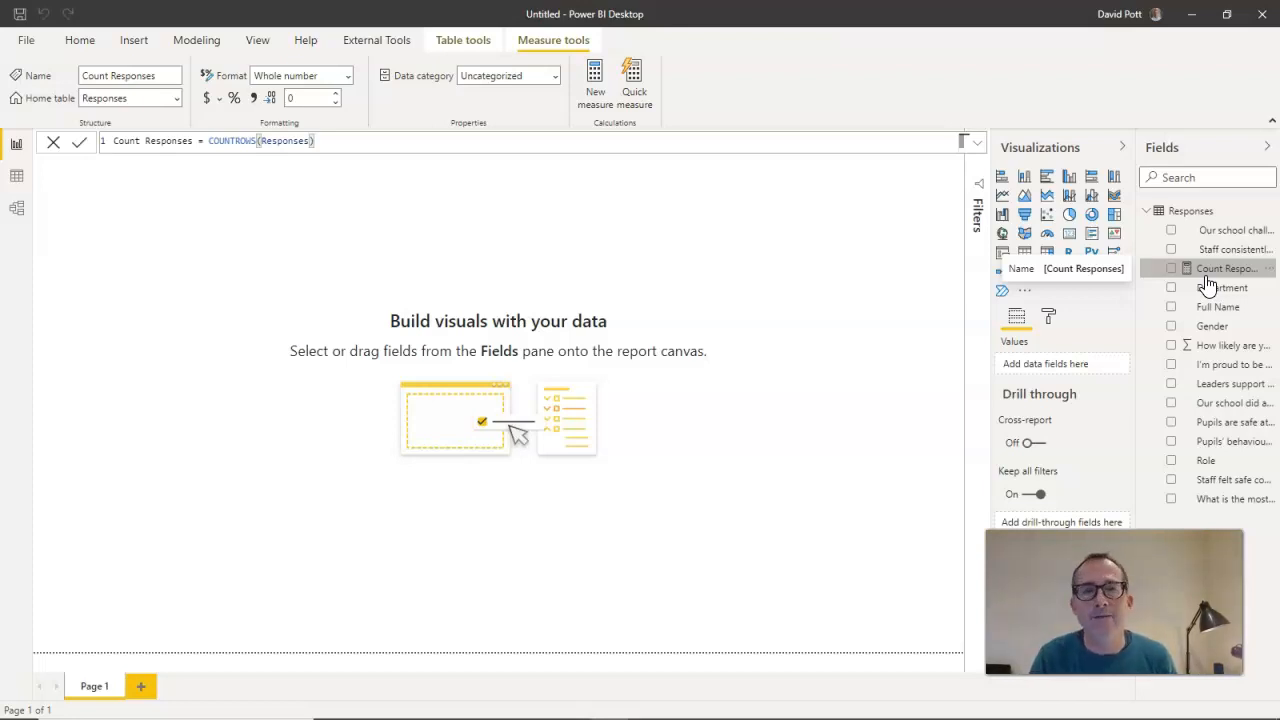
Add an empty Card visual to the report, shrink it, and place it in the lower-right corner of the page
{"action": "left_click_drag", "start_coordinate": [1208, 285], "coordinate": [1048, 268]}
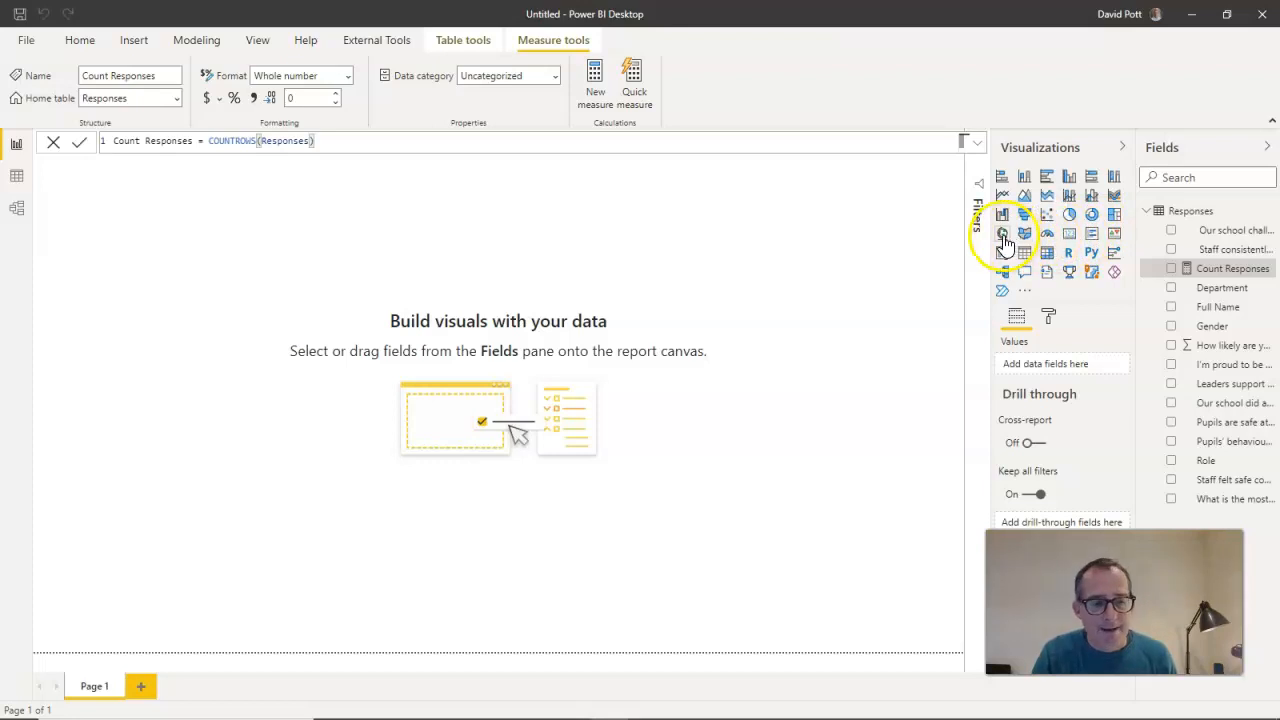
{"action": "left_click", "coordinate": [1067, 238]}
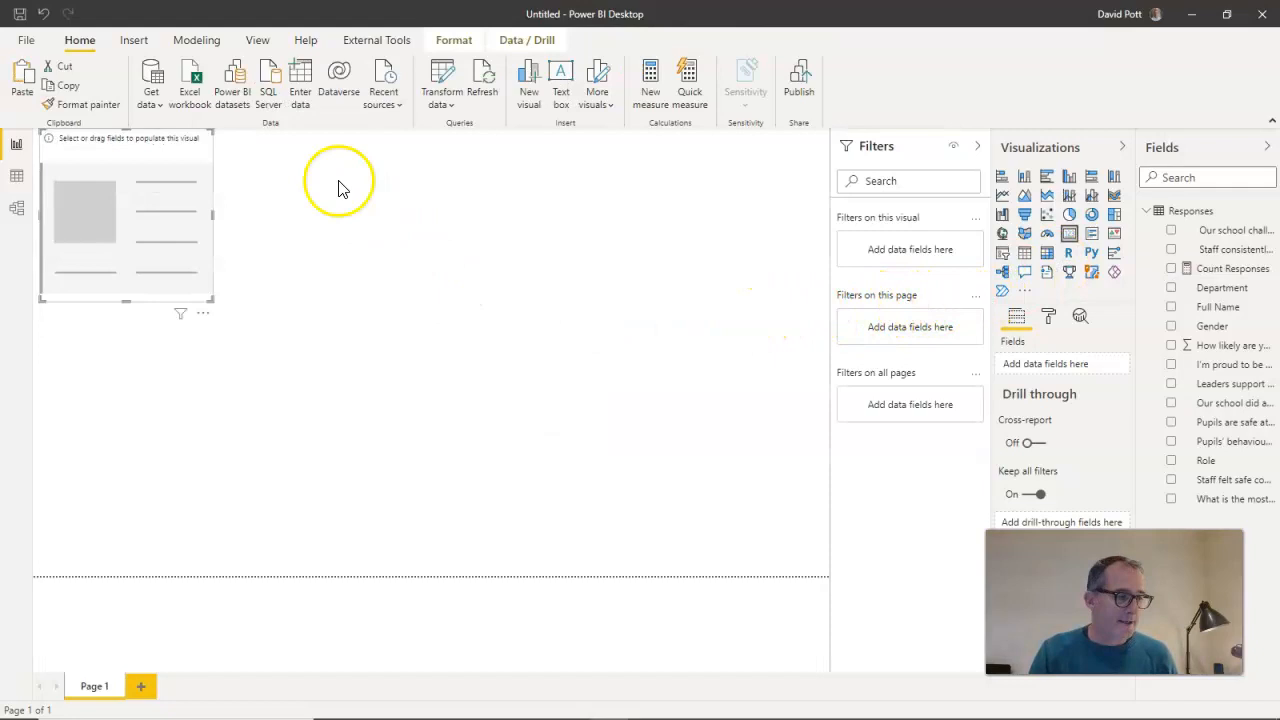
{"action": "left_click", "coordinate": [98, 153]}
{"action": "left_click_drag", "start_coordinate": [98, 153], "coordinate": [600, 352]}
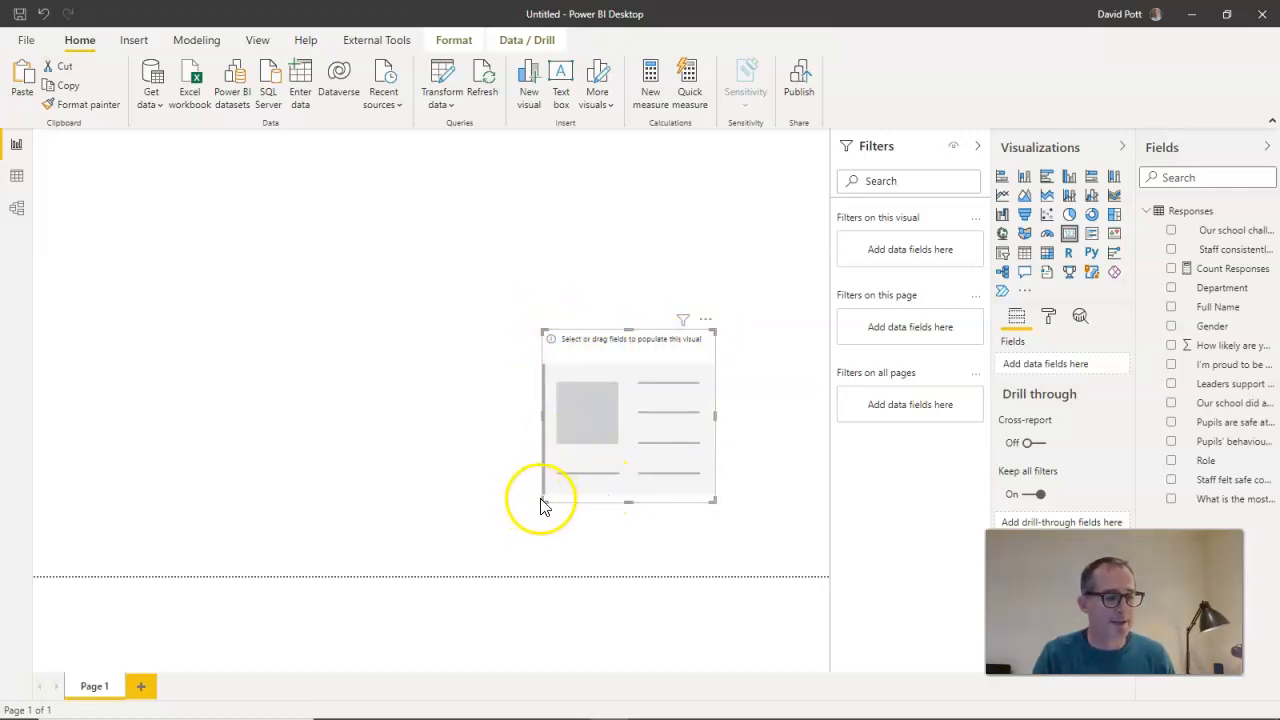
{"action": "left_click_drag", "start_coordinate": [539, 507], "coordinate": [466, 457]}
{"action": "left_click_drag", "start_coordinate": [597, 394], "coordinate": [686, 495]}
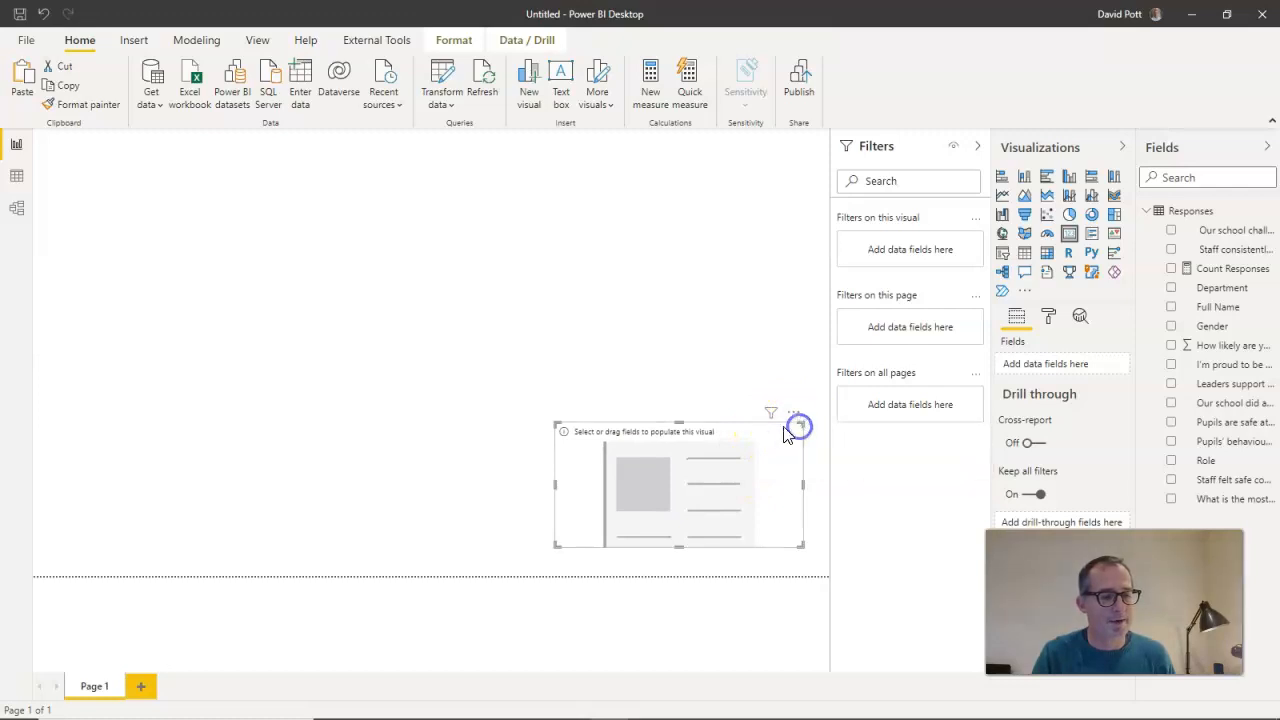
{"action": "left_click_drag", "start_coordinate": [556, 545], "coordinate": [634, 548]}
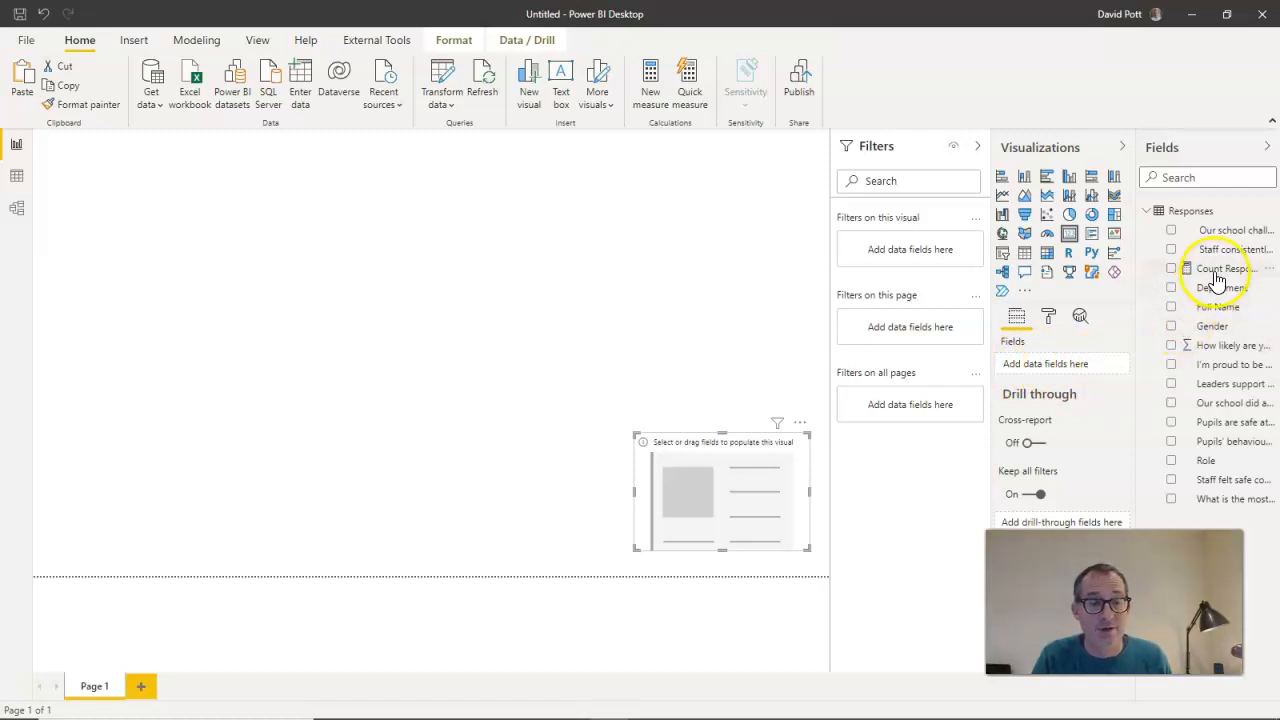
Show the Count Responses measure in the card and make the card smaller in the lower-right corner of the page
{"action": "left_click_drag", "start_coordinate": [1237, 271], "coordinate": [1085, 372]}
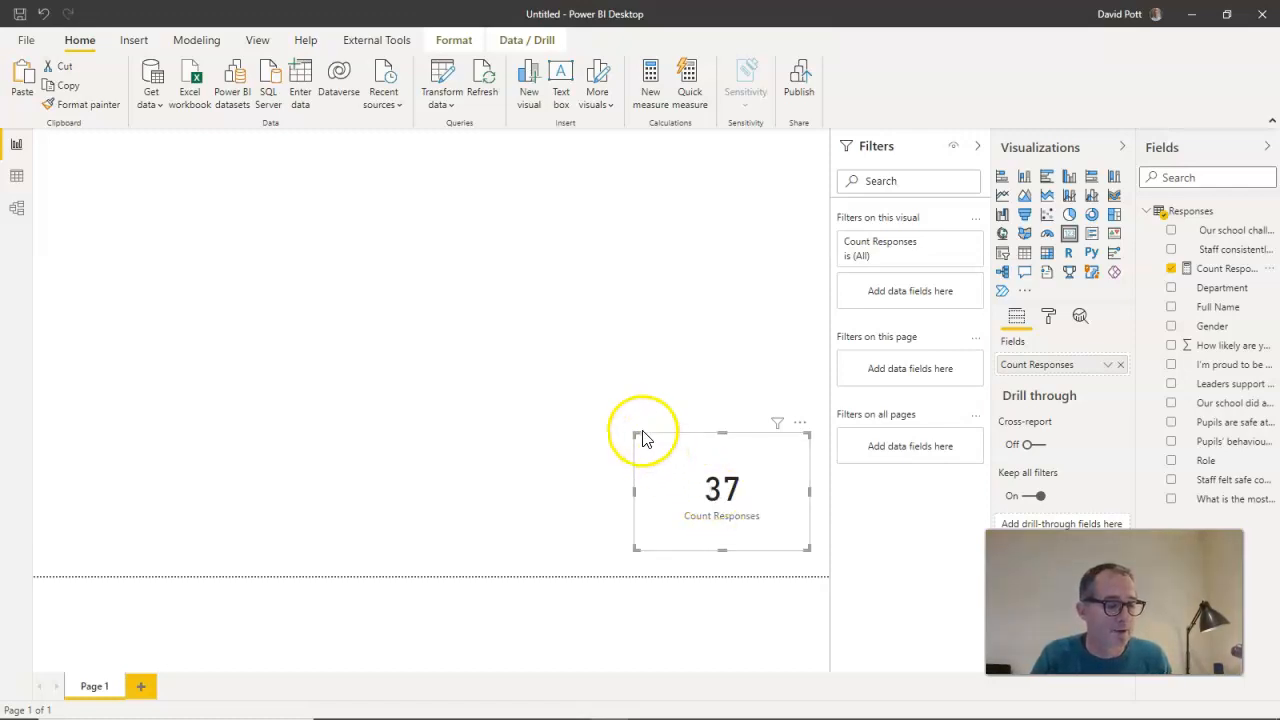
{"action": "left_click_drag", "start_coordinate": [634, 434], "coordinate": [648, 476]}
{"action": "mouse_move", "coordinate": [725, 517]}
{"action": "left_mouse_down"}
{"action": "mouse_move", "coordinate": [713, 516]}
{"action": "mouse_move", "coordinate": [725, 520]}
{"action": "left_mouse_up"}
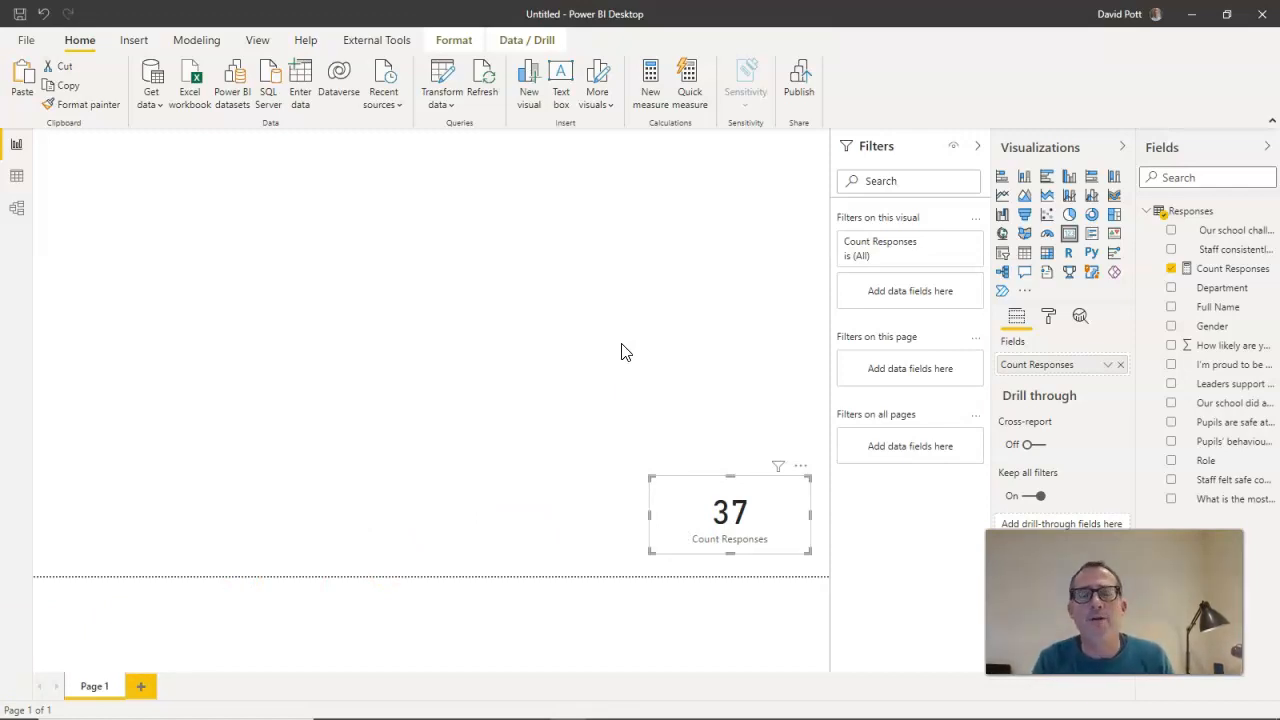
Look over the Responses table in Data view and return to the card on the report canvas
{"action": "left_click", "coordinate": [16, 180]}
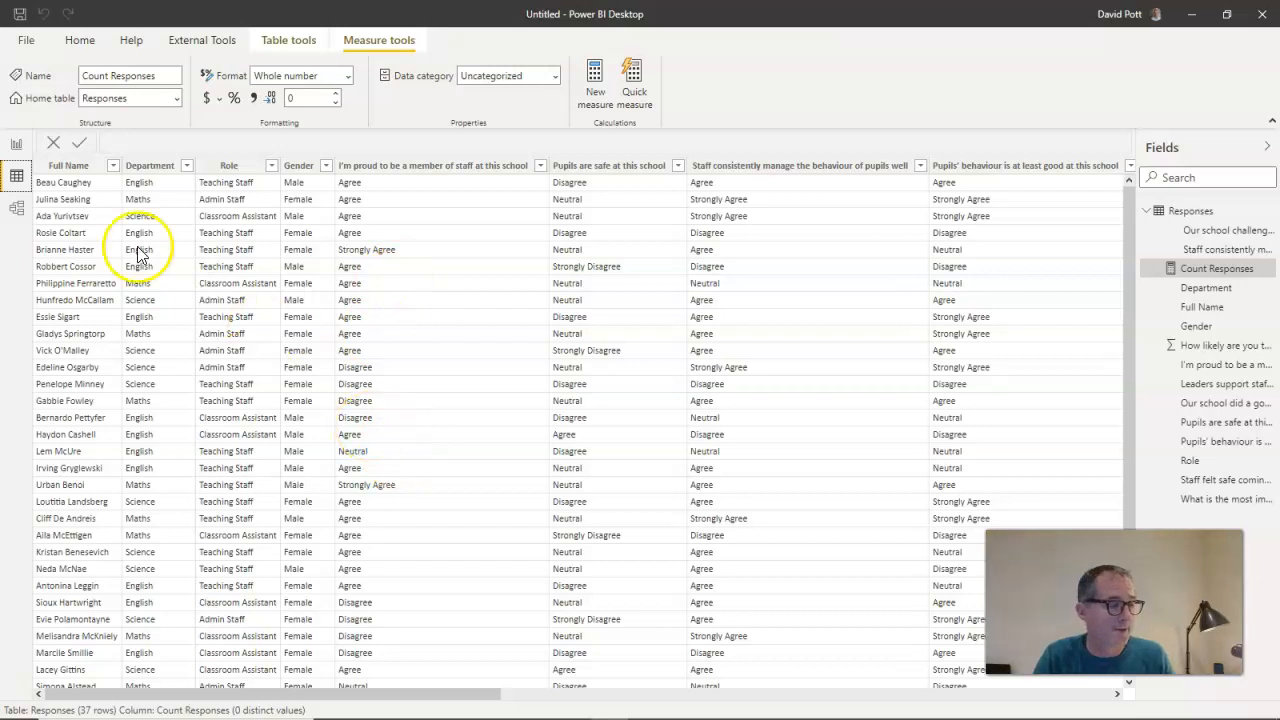
{"action": "left_click", "coordinate": [14, 146]}
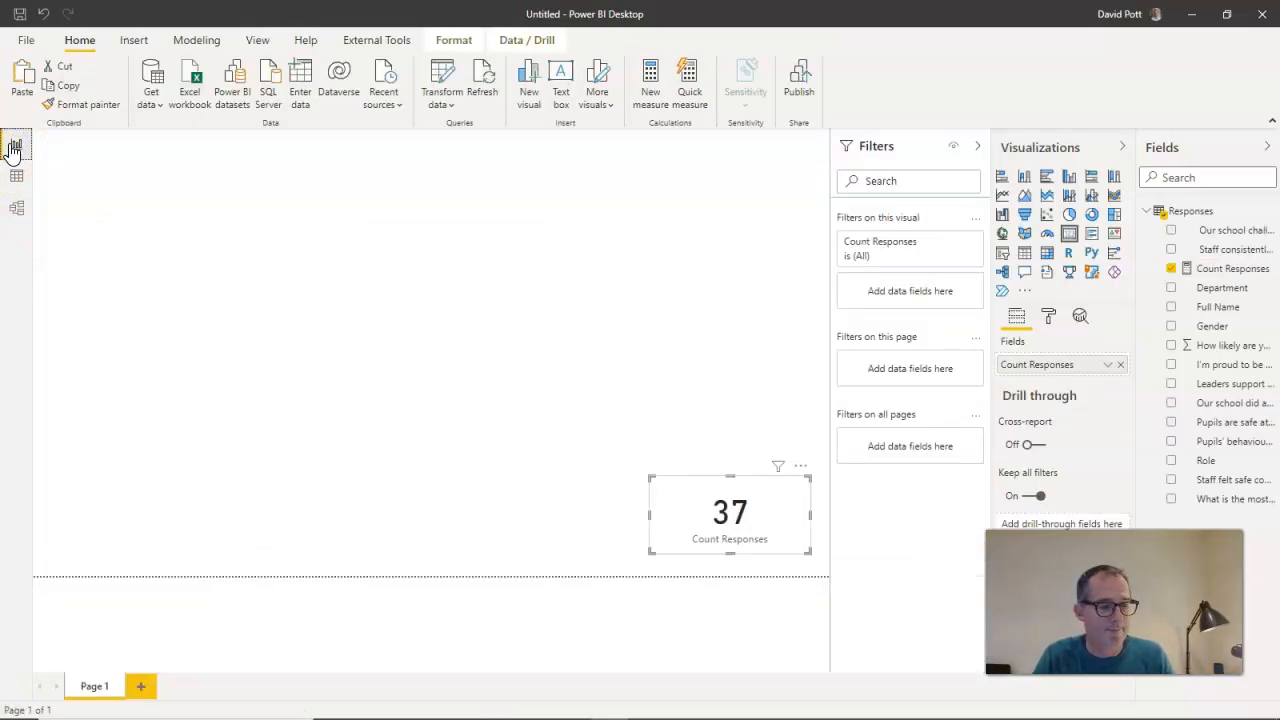
{"action": "left_click", "coordinate": [477, 203]}
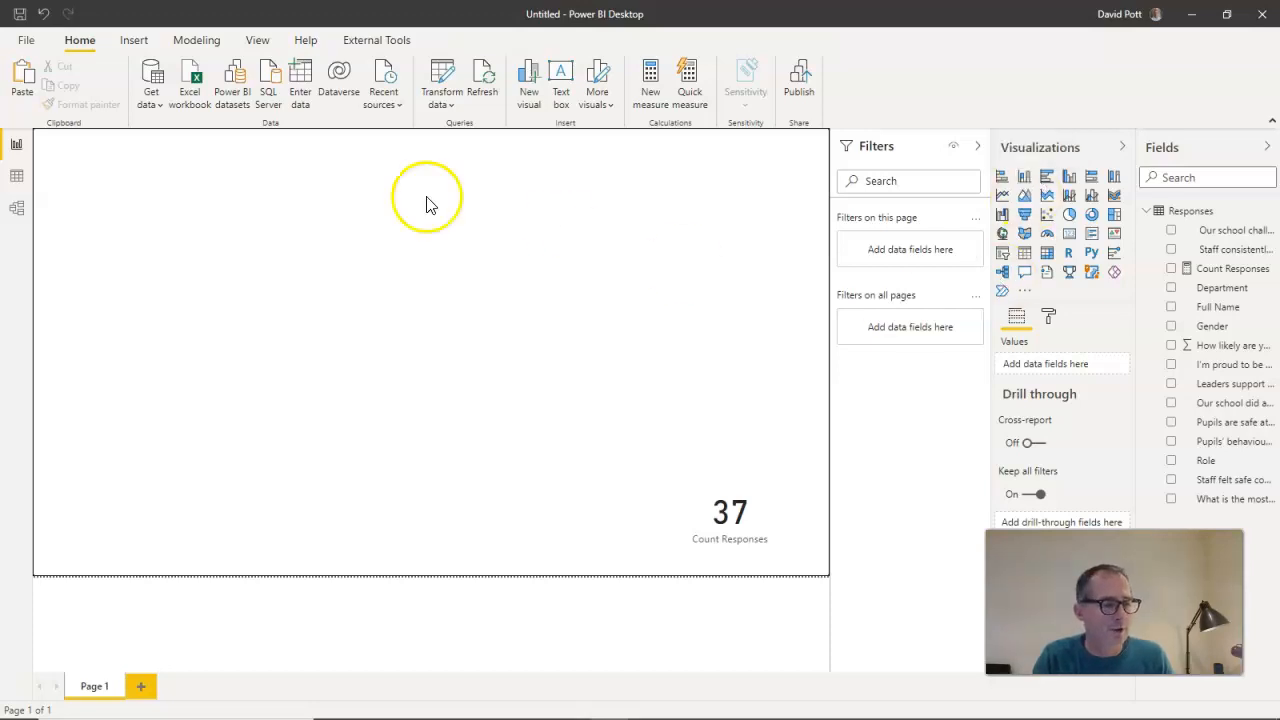
{"action": "left_click", "coordinate": [722, 500]}
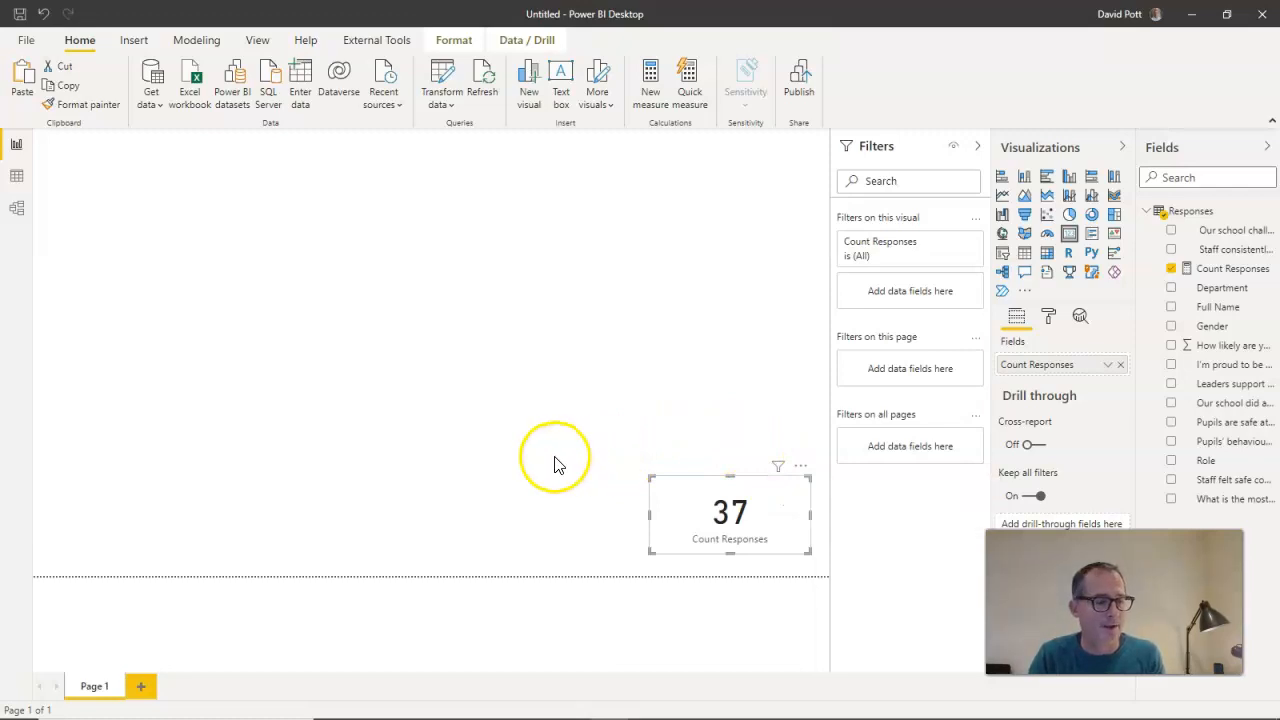
Add an empty stacked column chart to the page and widen it across the middle of the canvas, above the card
{"action": "left_click", "coordinate": [434, 339]}
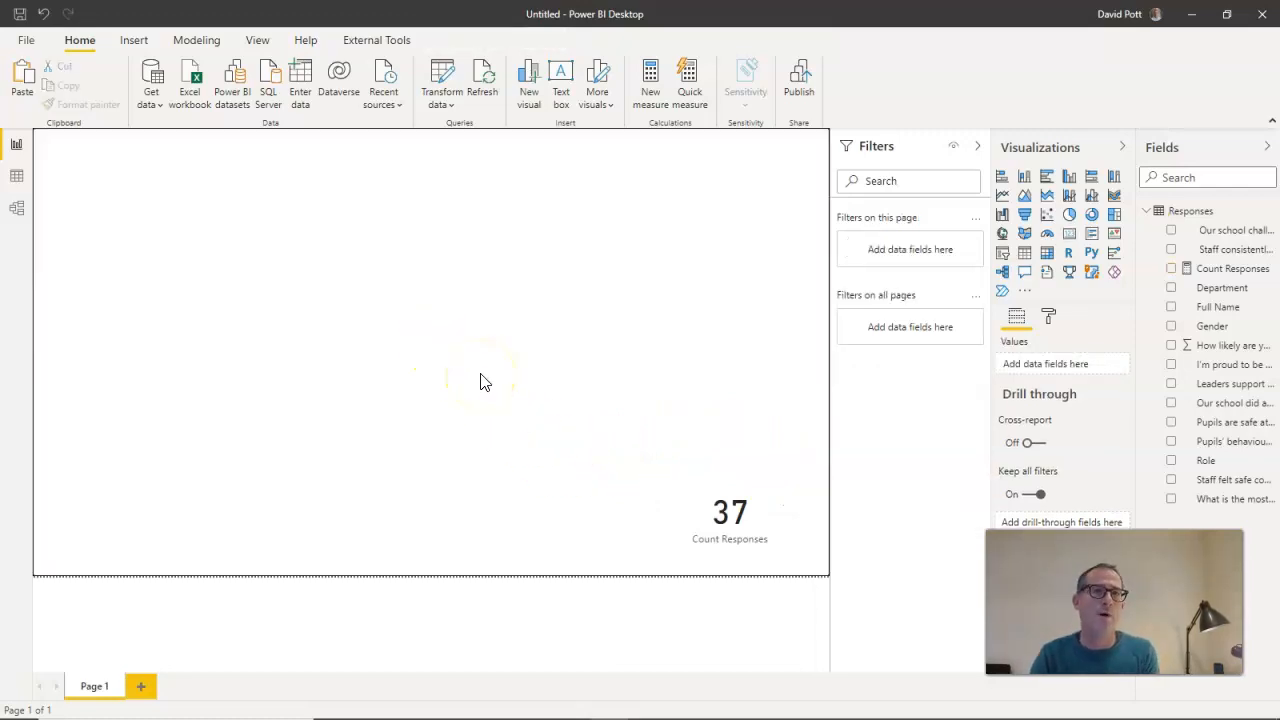
{"action": "left_click", "coordinate": [1024, 184]}
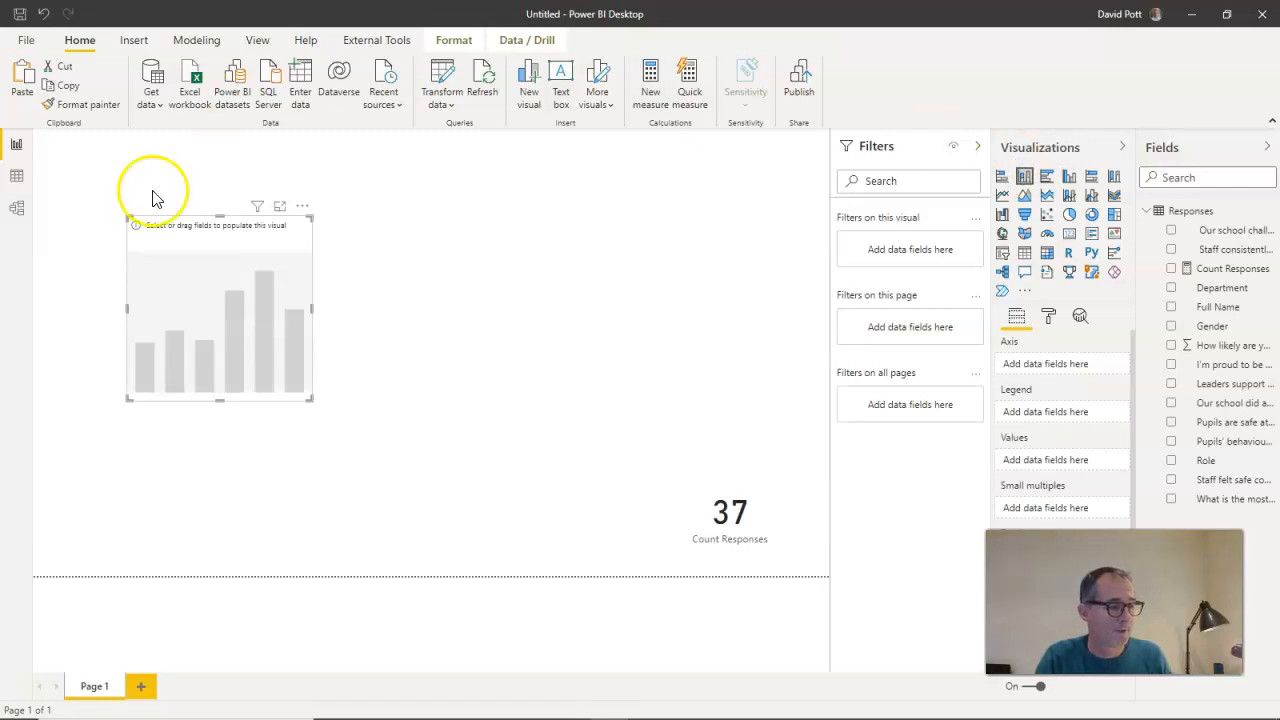
{"action": "left_click_drag", "start_coordinate": [189, 277], "coordinate": [242, 264]}
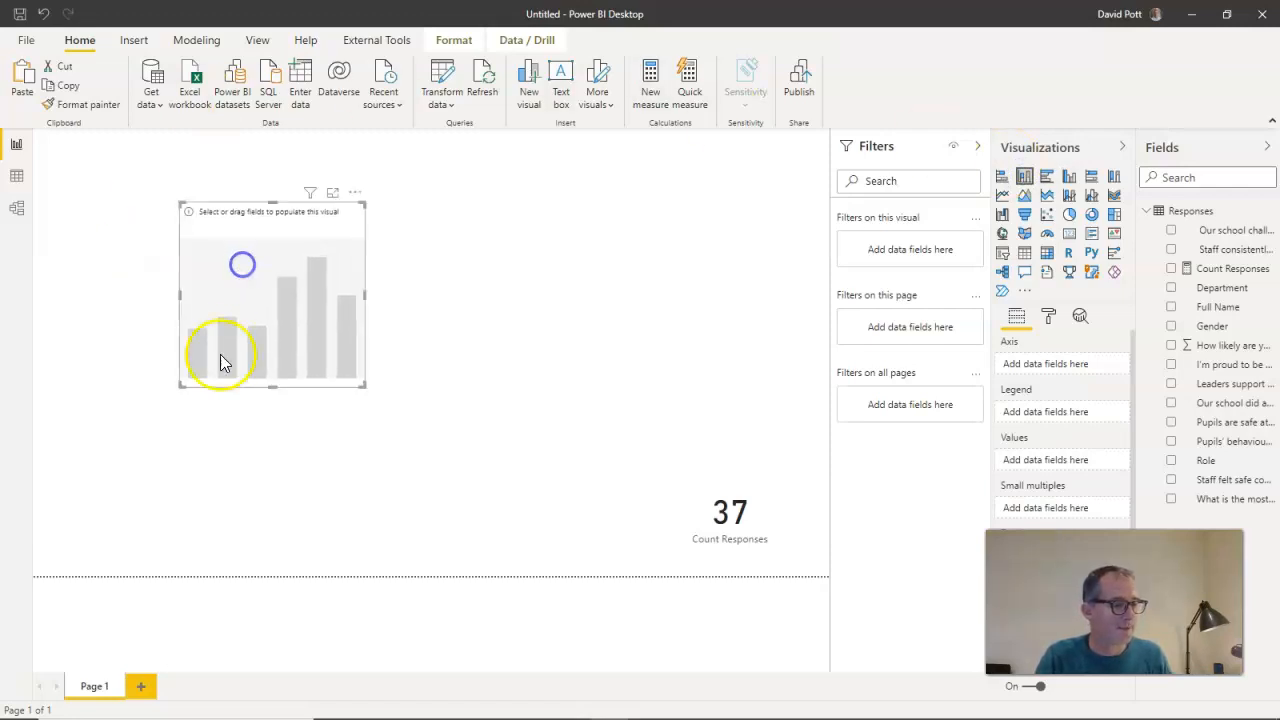
{"action": "left_click_drag", "start_coordinate": [360, 388], "coordinate": [752, 458]}
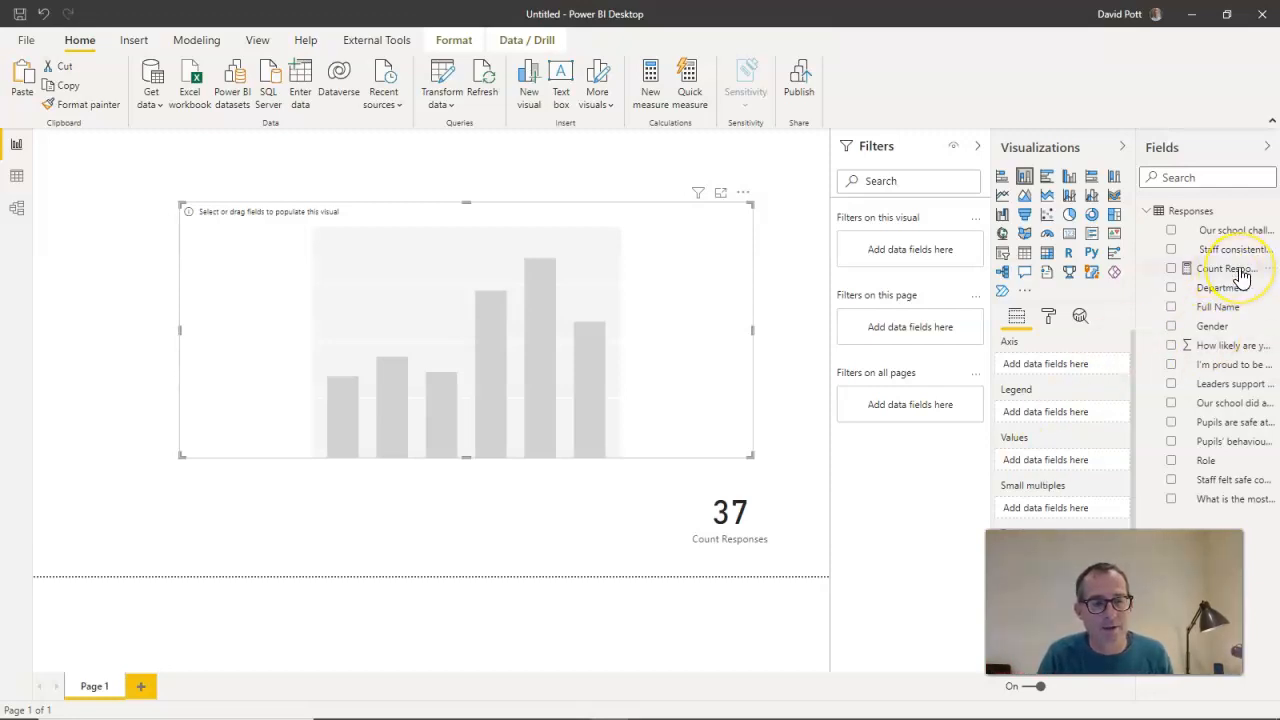
Chart Count Responses as the values, with "I'm proud to be a member of staff at this school" as the axis
{"action": "left_click_drag", "start_coordinate": [1240, 277], "coordinate": [1081, 464]}
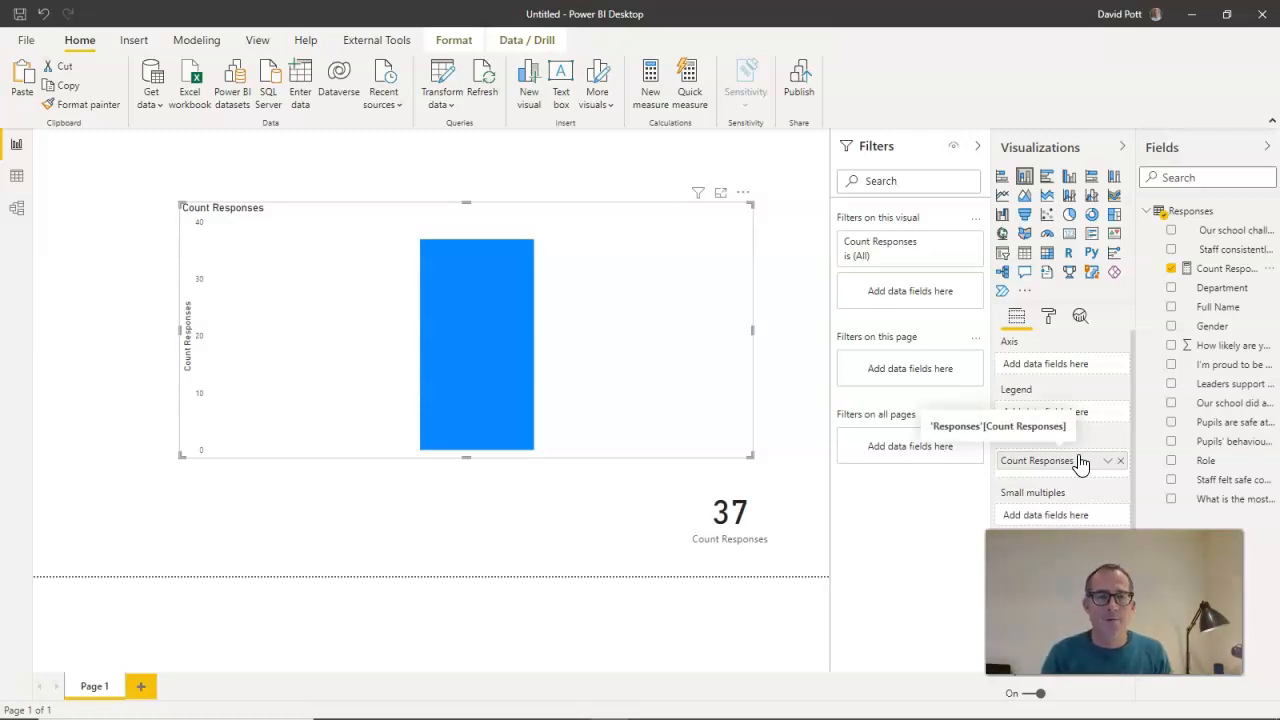
{"action": "mouse_move", "coordinate": [487, 341]}
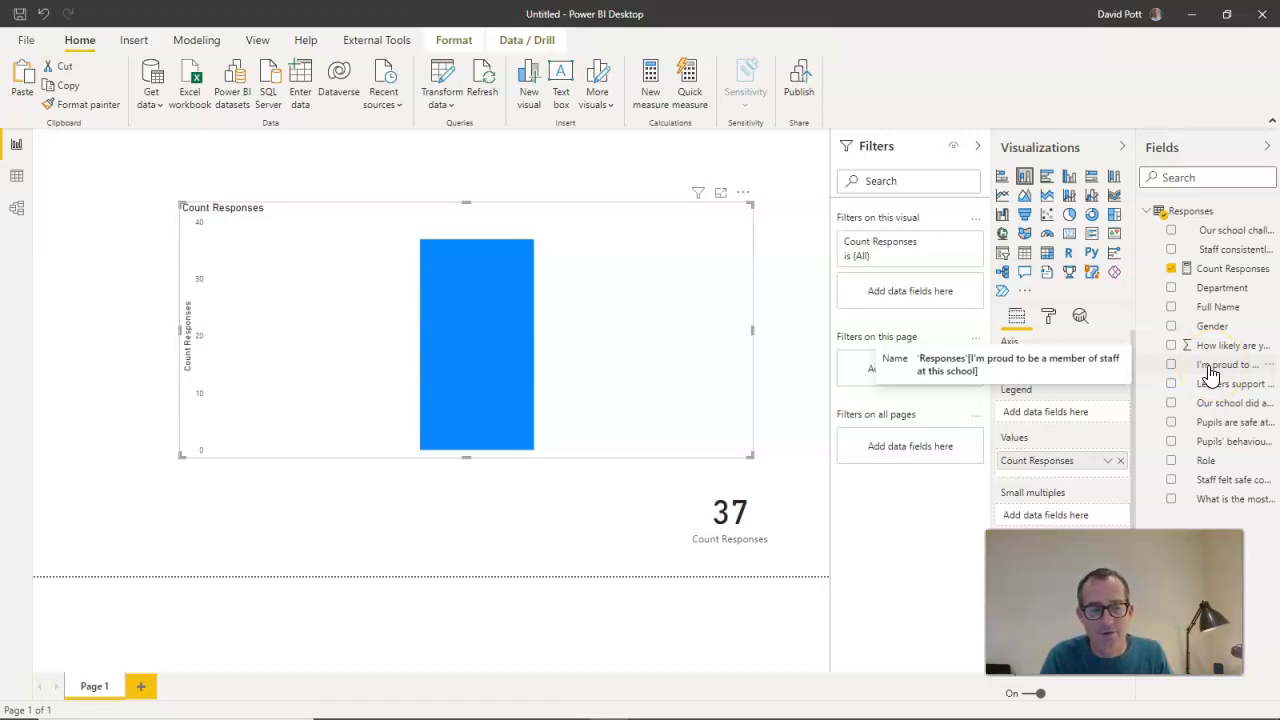
{"action": "left_click_drag", "start_coordinate": [1210, 372], "coordinate": [1136, 378]}
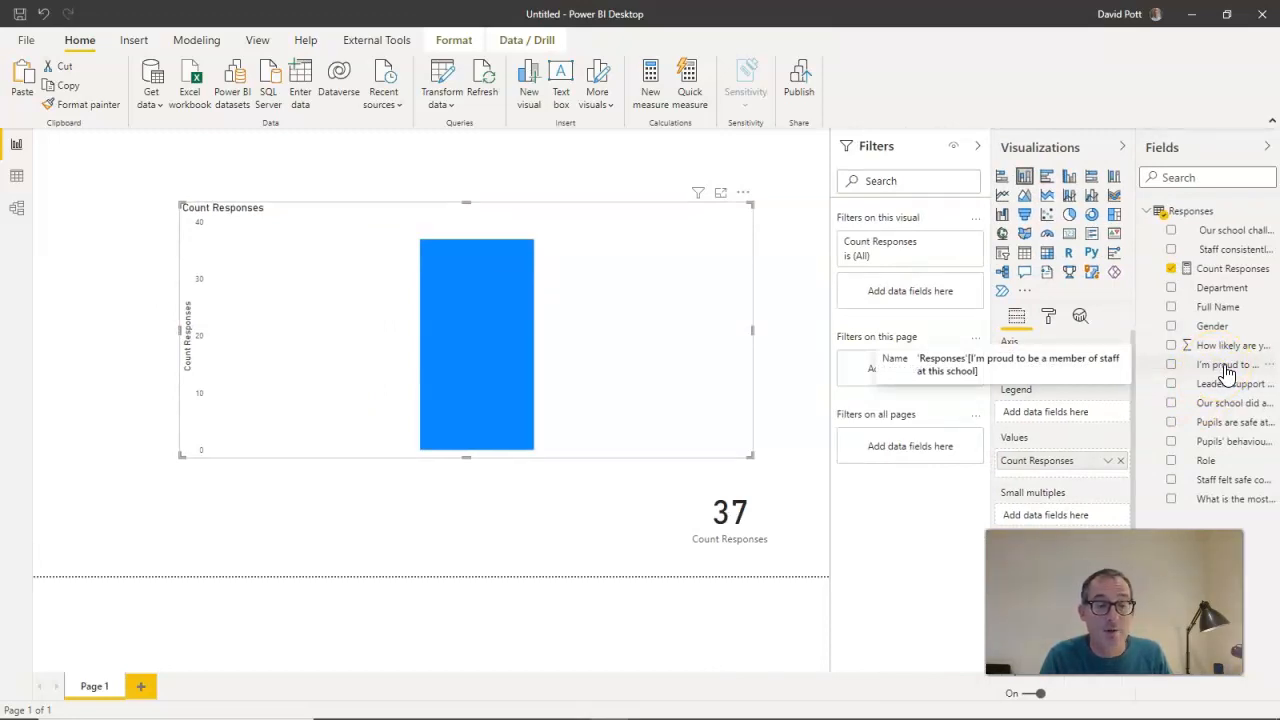
{"action": "left_click_drag", "start_coordinate": [1230, 372], "coordinate": [1016, 372]}
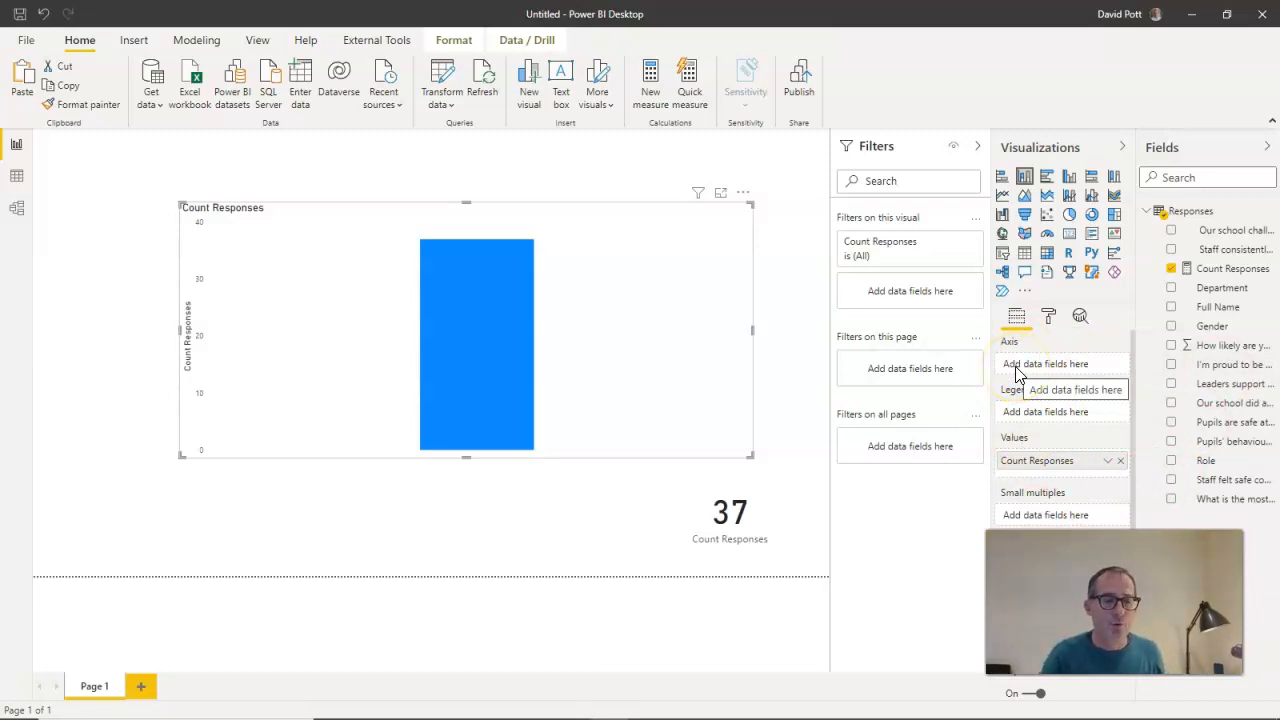
{"action": "left_click_drag", "start_coordinate": [1233, 375], "coordinate": [1072, 372]}
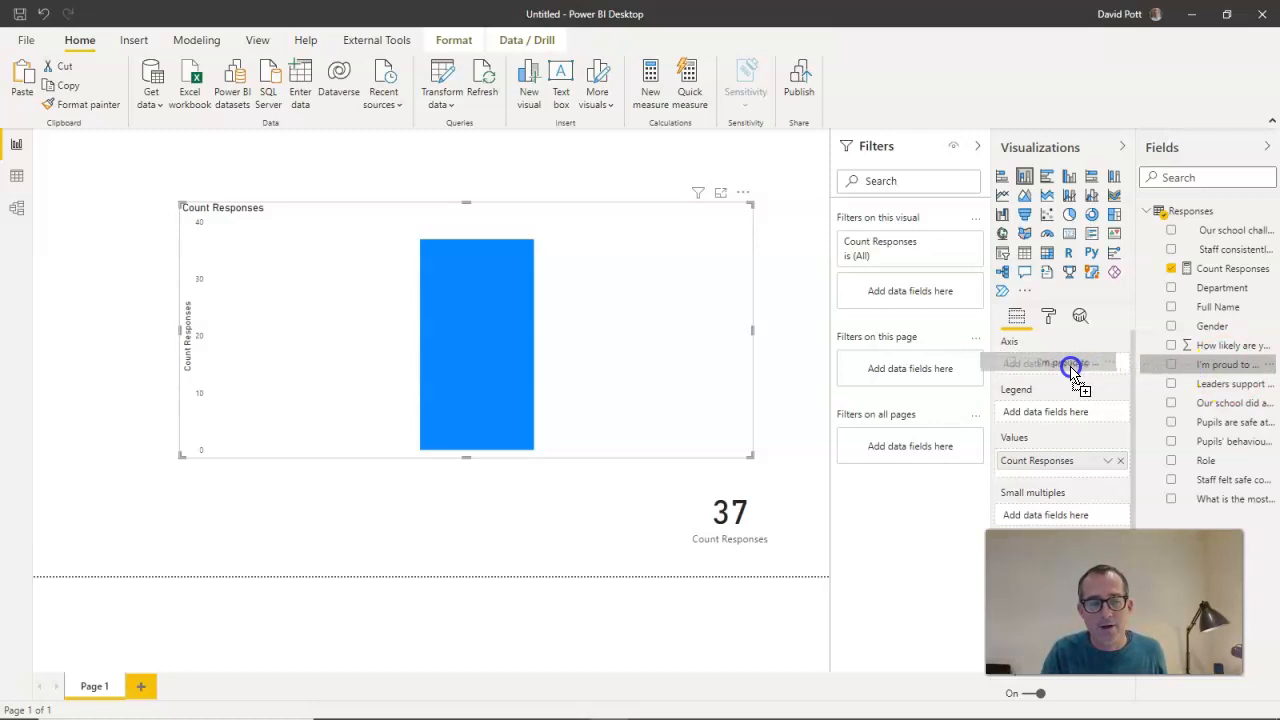
{"action": "left_click_drag", "start_coordinate": [1072, 370], "coordinate": [1072, 368]}
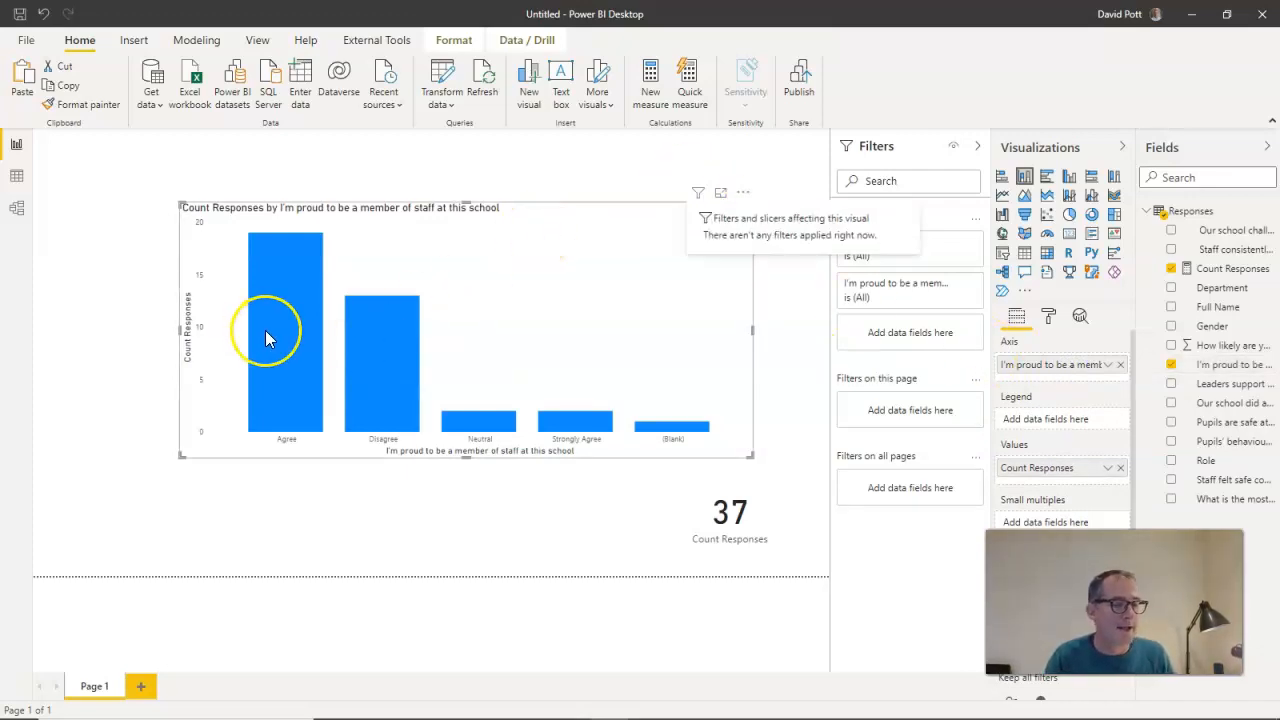
Move the "I'm proud to be a member of staff" chart toward the page's upper-left corner and shrink it
{"action": "mouse_move", "coordinate": [265, 338]}
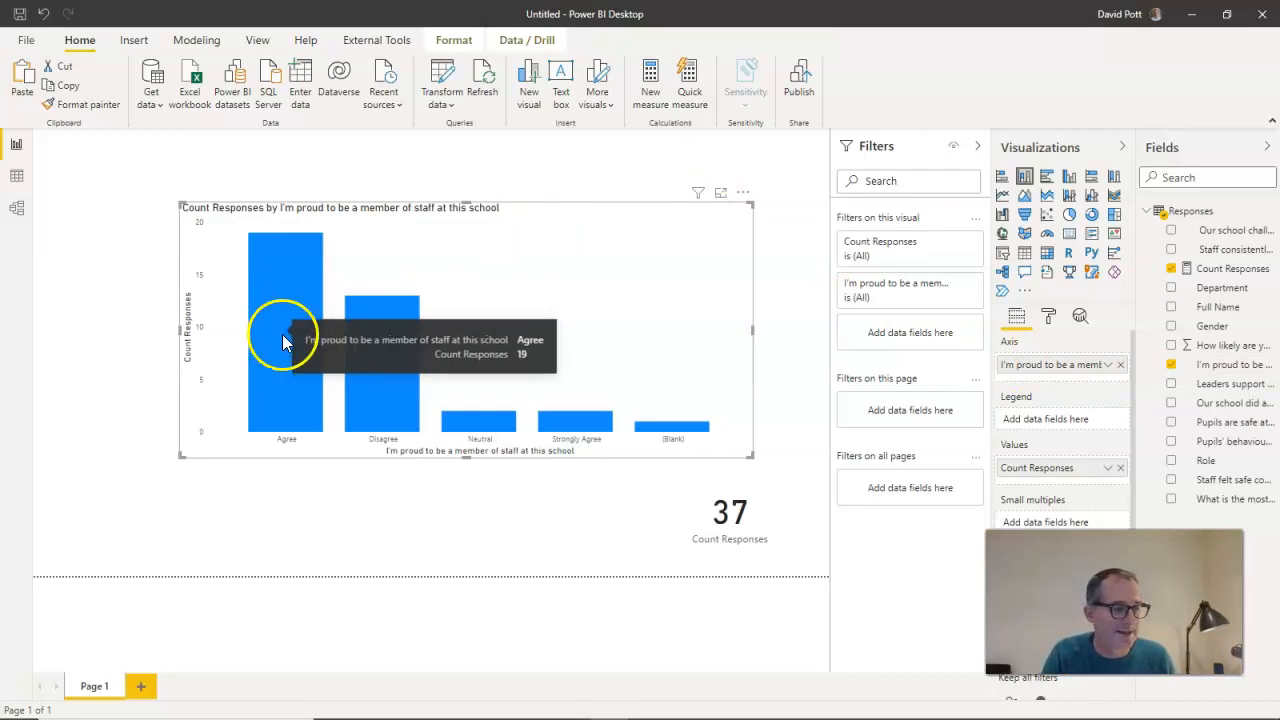
{"action": "mouse_move", "coordinate": [358, 398]}
{"action": "mouse_move", "coordinate": [466, 418]}
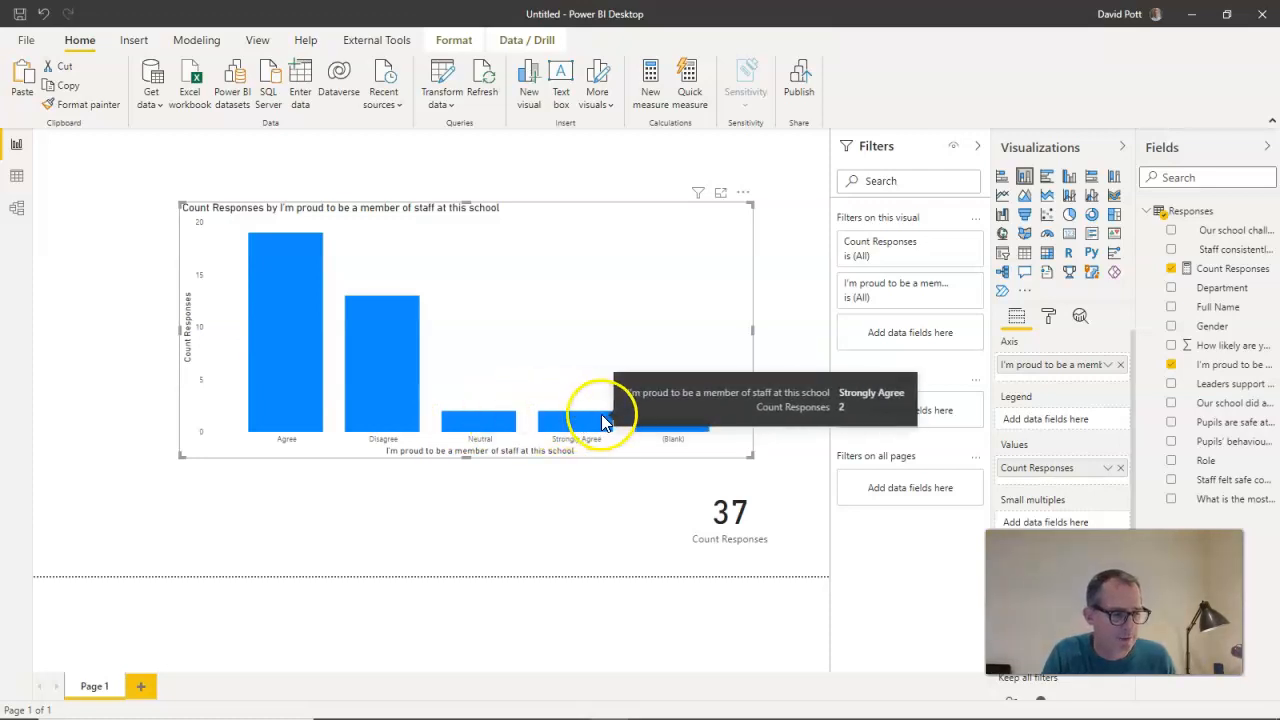
{"action": "mouse_move", "coordinate": [703, 432]}
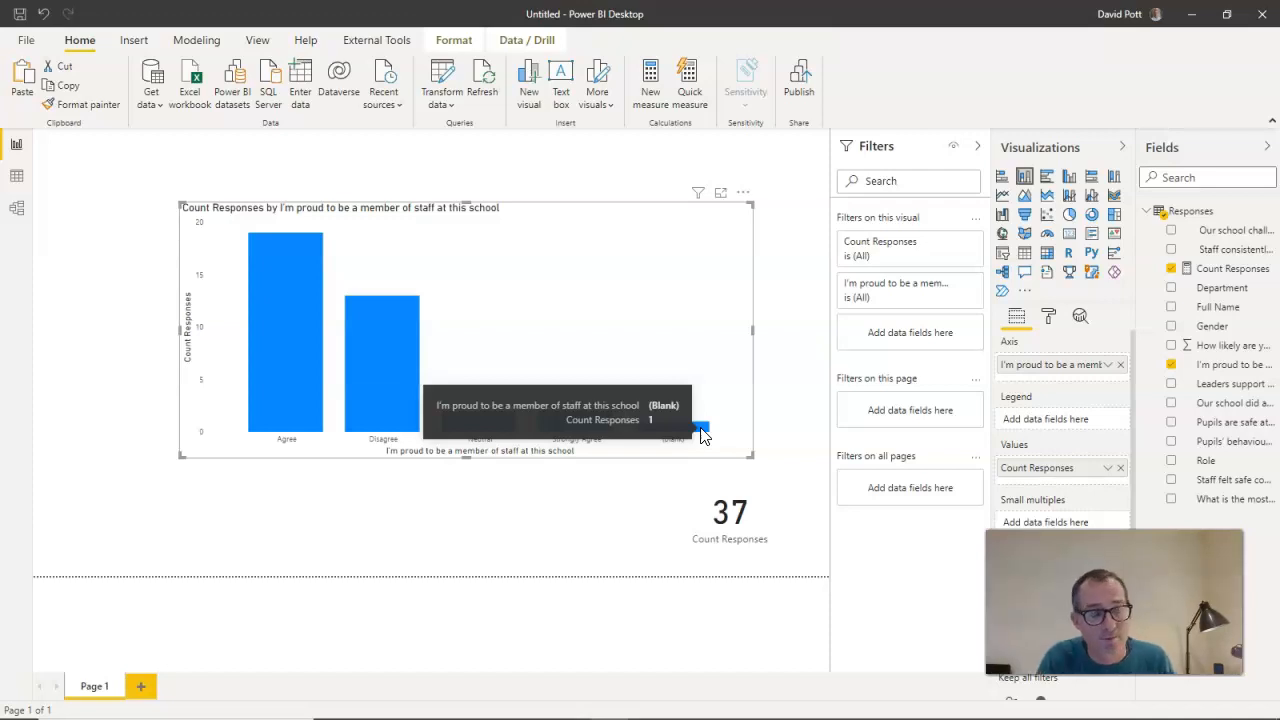
{"action": "left_click", "coordinate": [584, 234]}
{"action": "left_click_drag", "start_coordinate": [584, 234], "coordinate": [559, 199]}
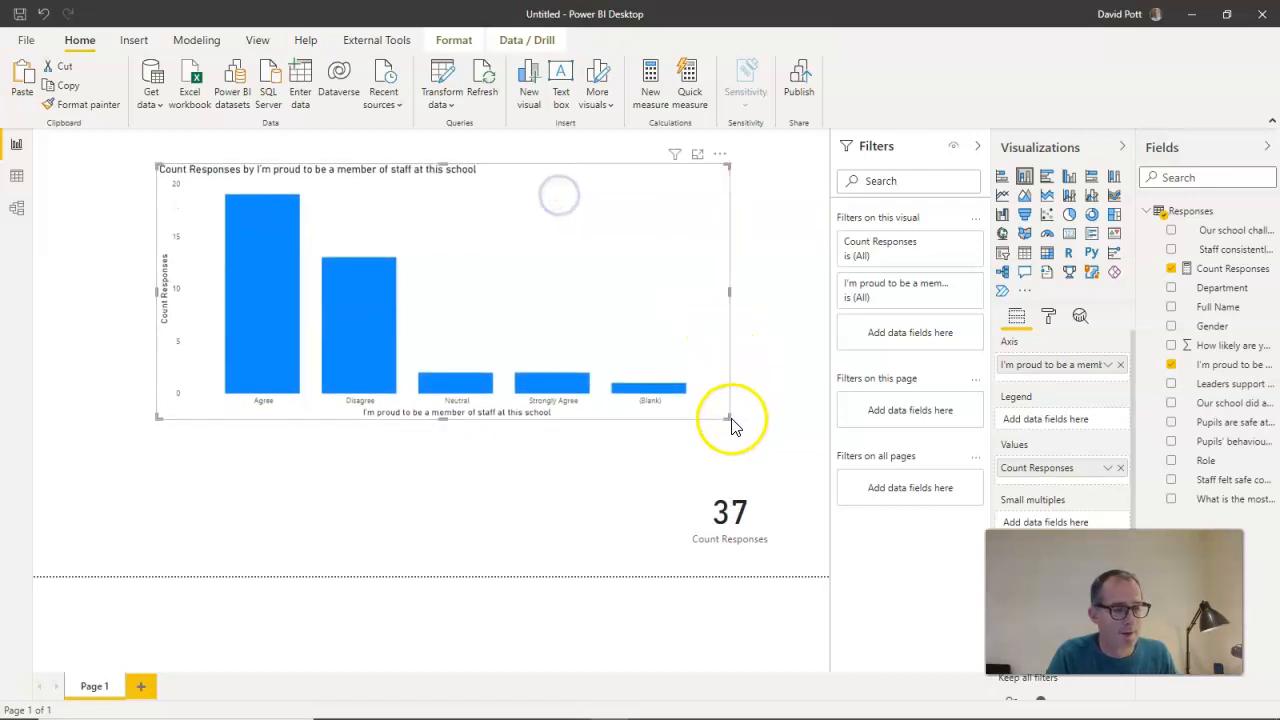
{"action": "left_click", "coordinate": [726, 416]}
{"action": "left_click_drag", "start_coordinate": [726, 416], "coordinate": [591, 316]}
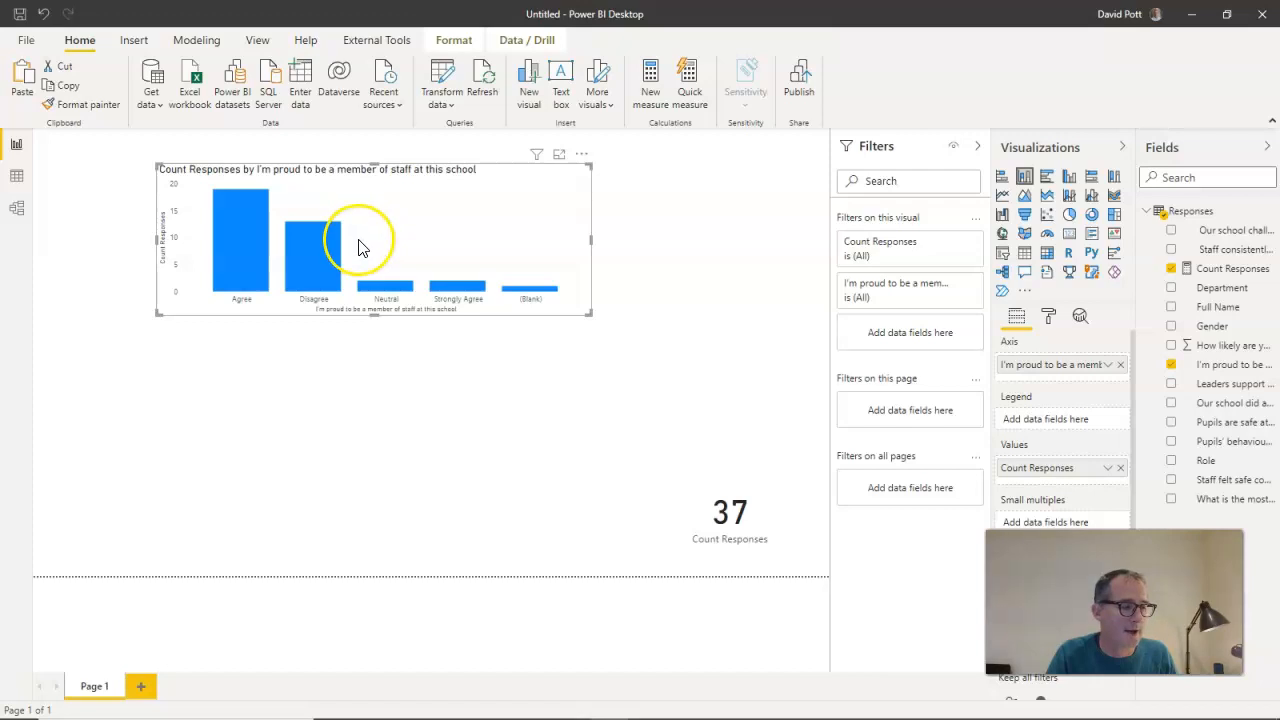
Add a second empty stacked column chart below the first one, reduce its height and widen it to roughly match
{"action": "left_click", "coordinate": [389, 359]}
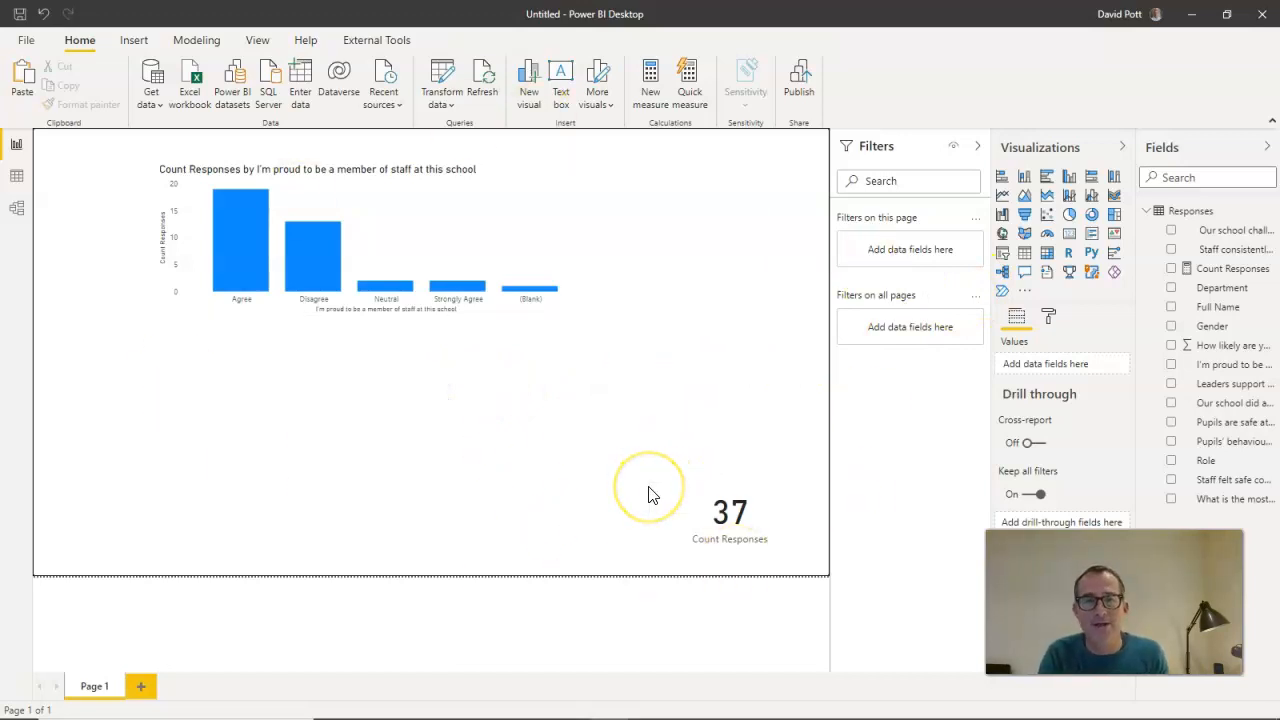
{"action": "left_click", "coordinate": [1030, 178]}
{"action": "left_click_drag", "start_coordinate": [265, 462], "coordinate": [282, 410]}
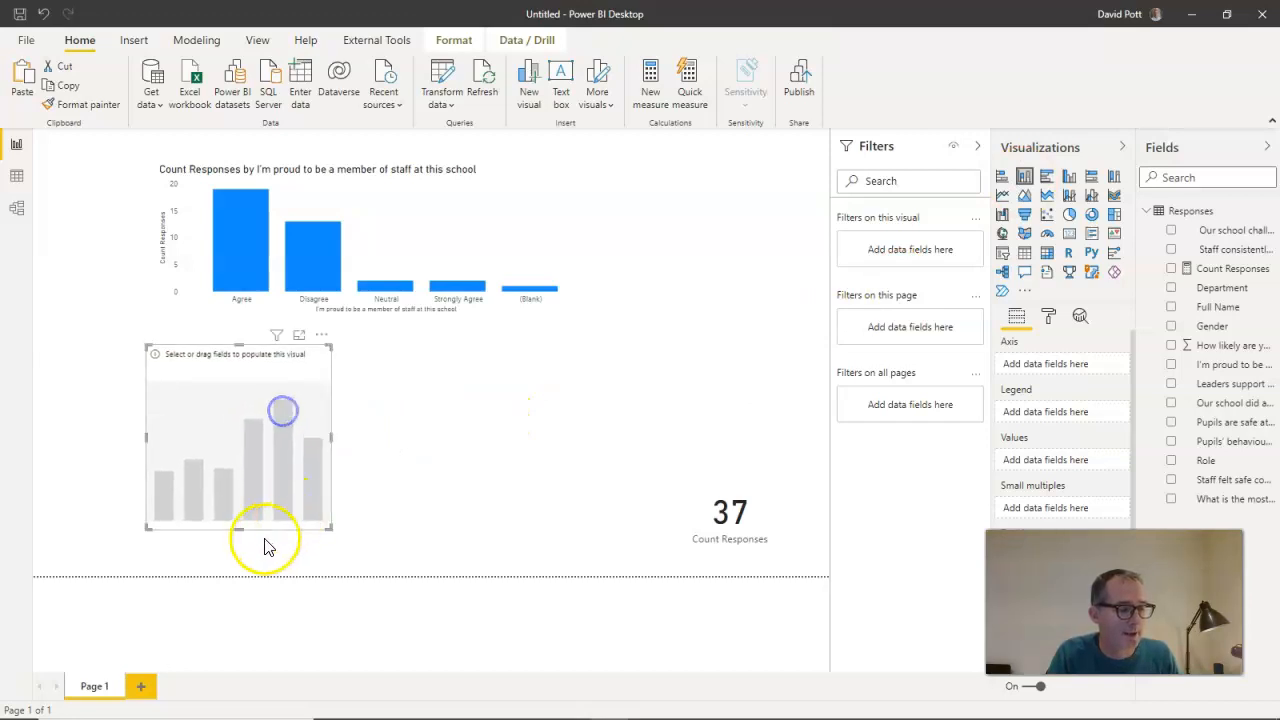
{"action": "left_click_drag", "start_coordinate": [240, 528], "coordinate": [242, 490]}
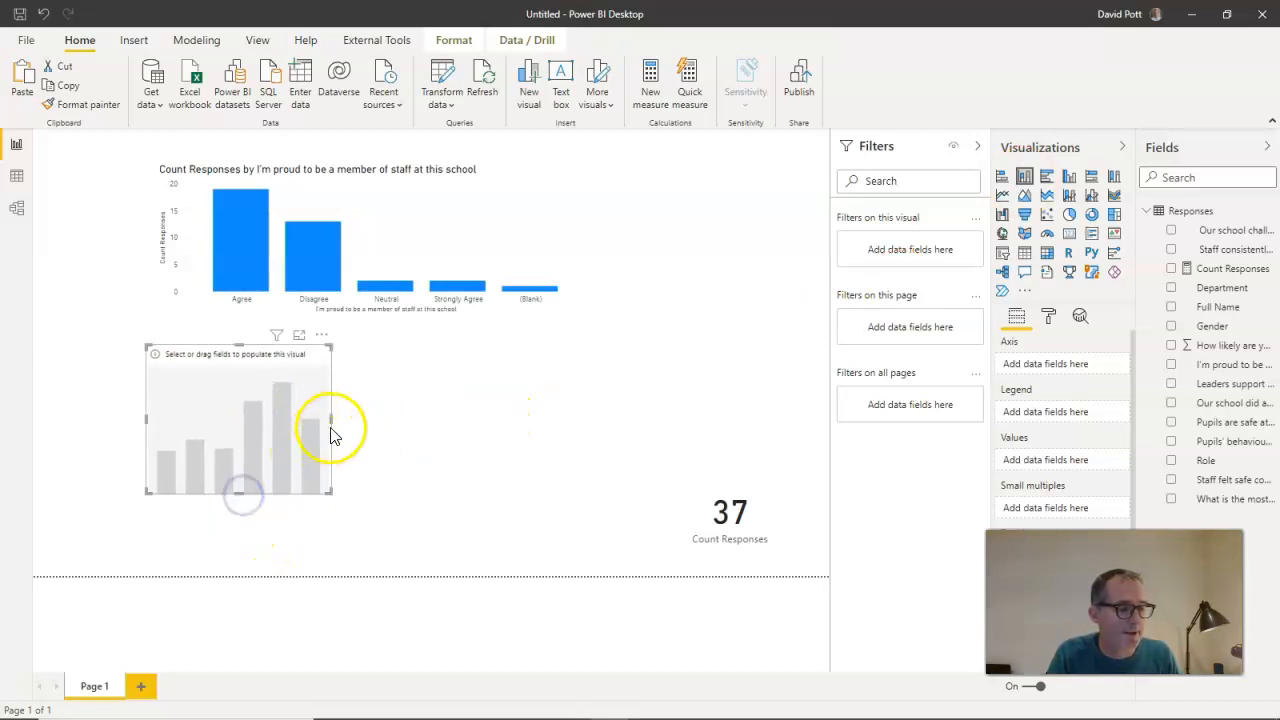
{"action": "left_click_drag", "start_coordinate": [334, 423], "coordinate": [608, 423]}
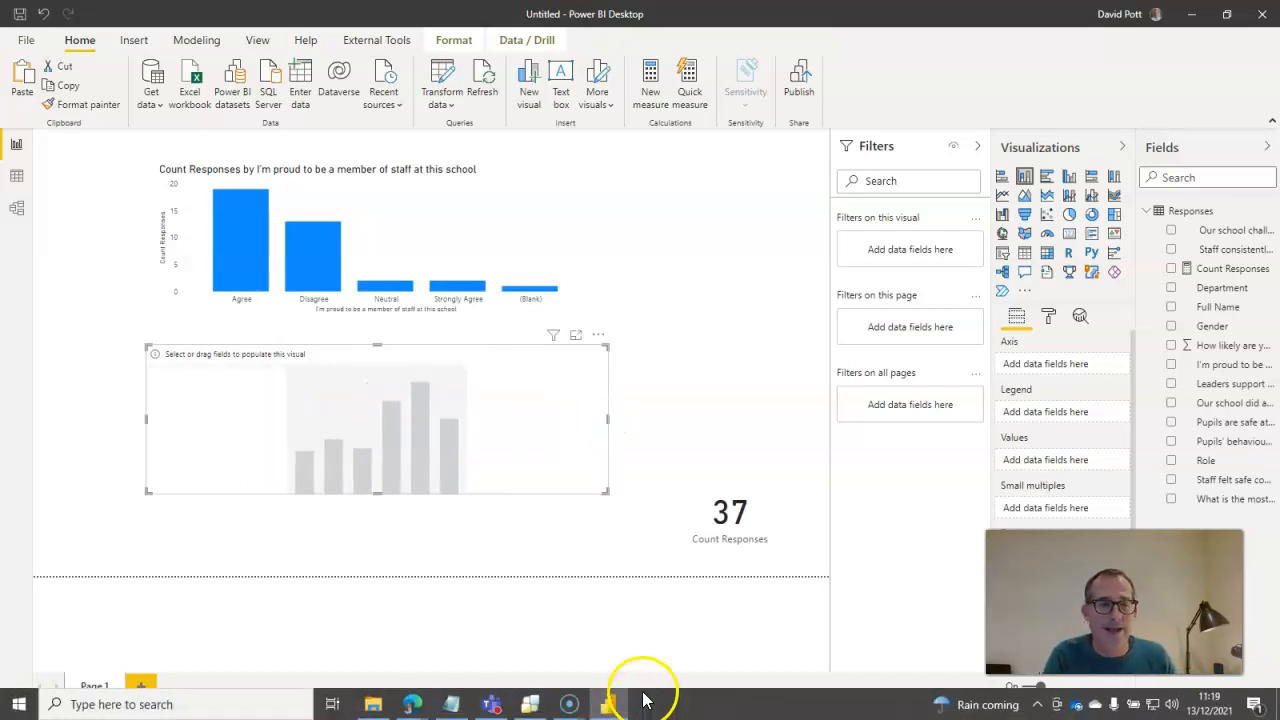
Check the question columns in Data view, and chart Count Responses by "Pupils are safe at this school" in the second chart
{"action": "left_click", "coordinate": [16, 178]}
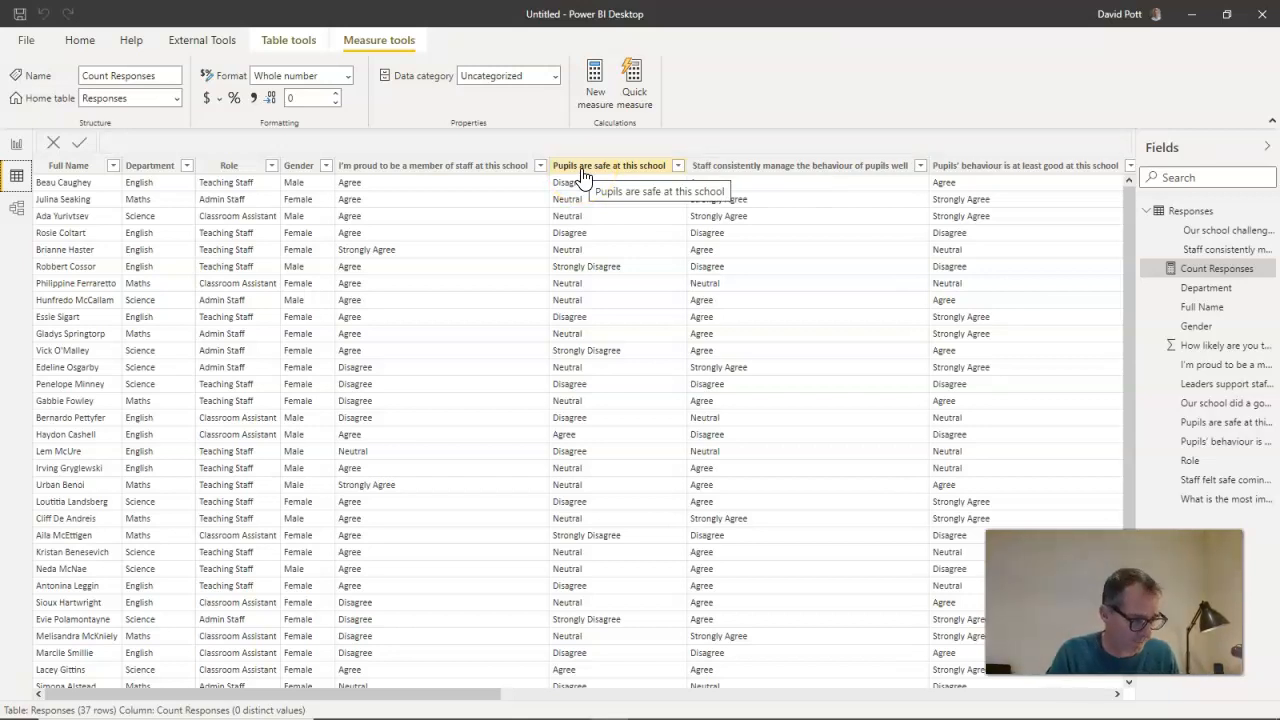
{"action": "left_click", "coordinate": [14, 146]}
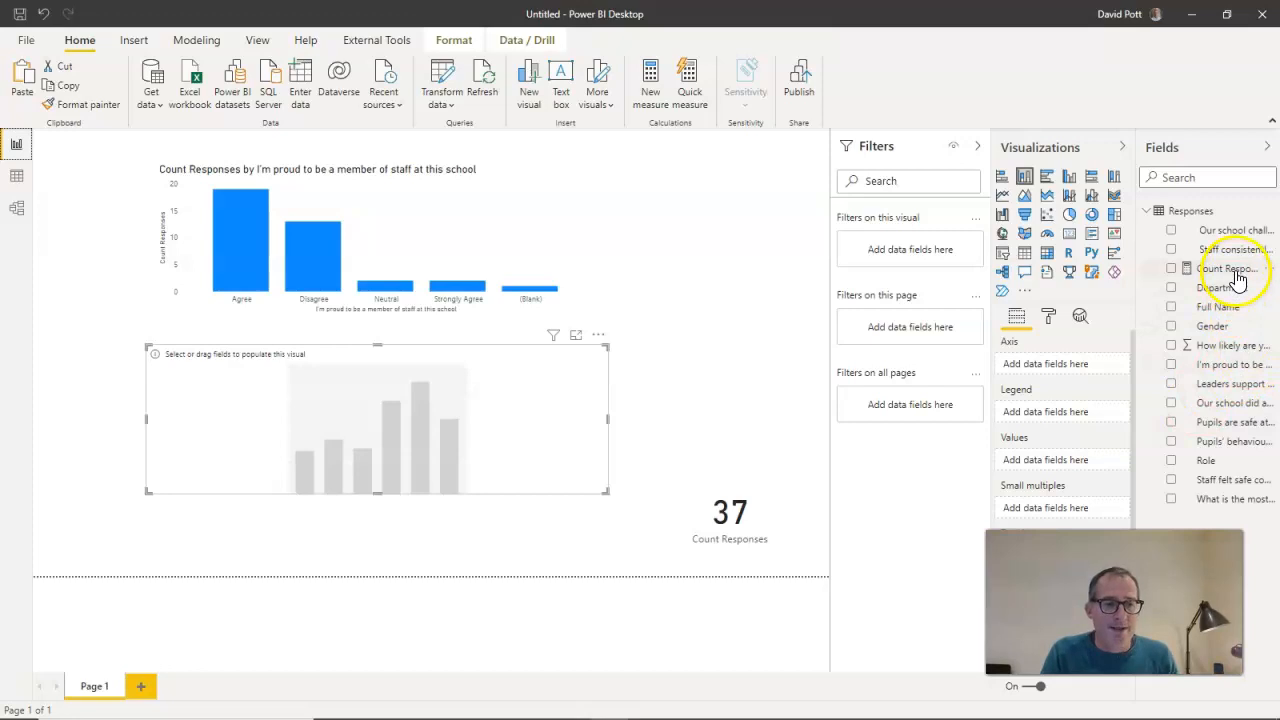
{"action": "left_click_drag", "start_coordinate": [1232, 270], "coordinate": [1077, 466]}
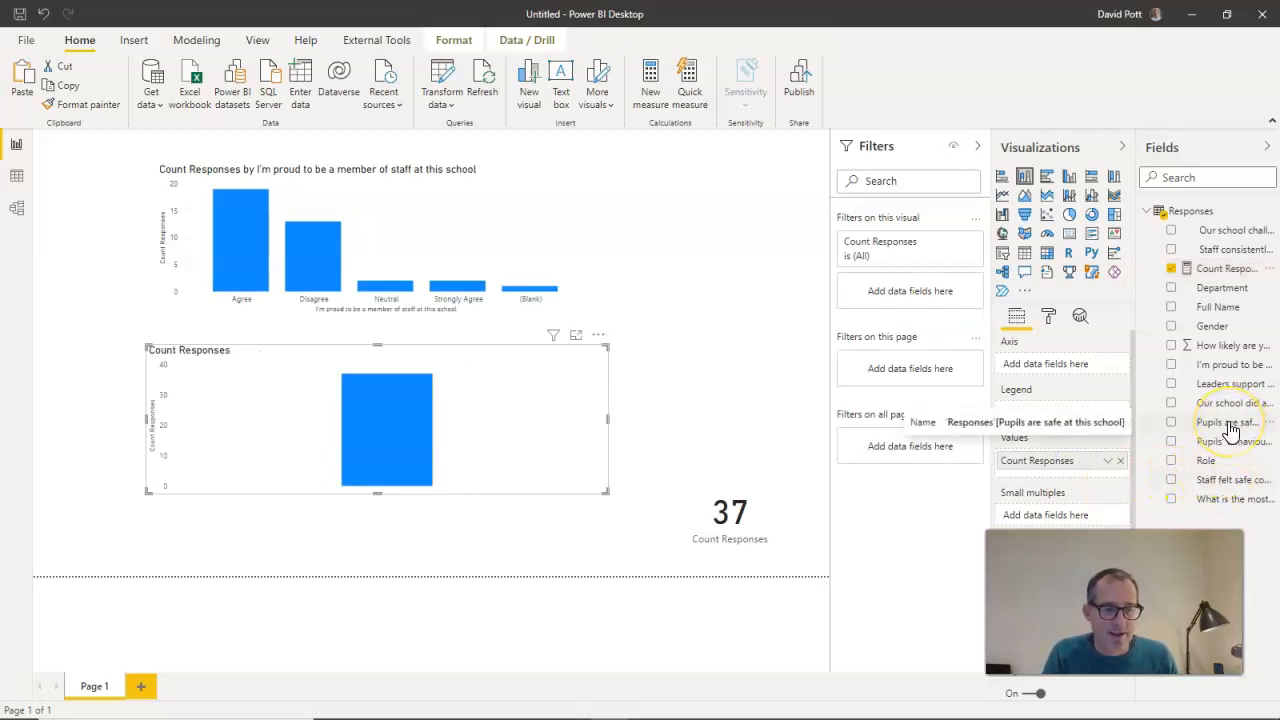
{"action": "left_click_drag", "start_coordinate": [1232, 430], "coordinate": [1063, 369]}
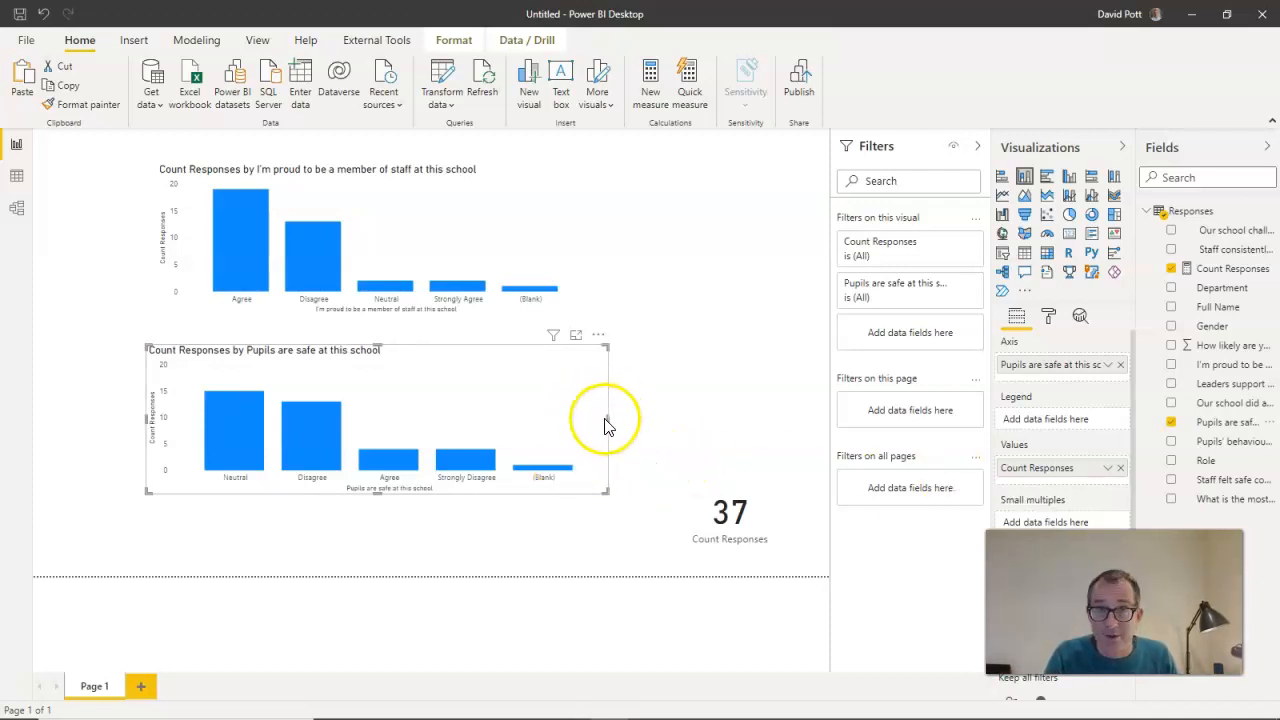
Narrow both column charts so their right edges line up and the right side of the page is free
{"action": "left_click_drag", "start_coordinate": [606, 422], "coordinate": [524, 426]}
{"action": "left_click", "coordinate": [453, 240]}
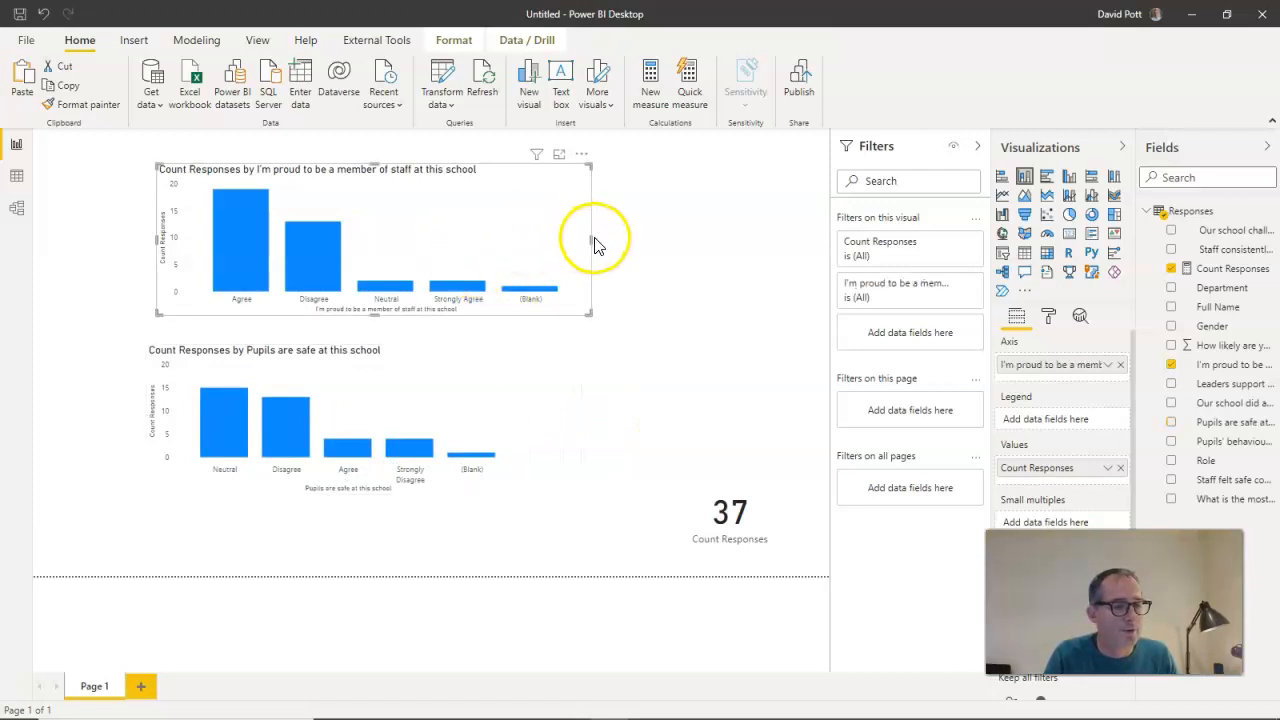
{"action": "left_click_drag", "start_coordinate": [592, 241], "coordinate": [524, 252]}
{"action": "left_click", "coordinate": [632, 238]}
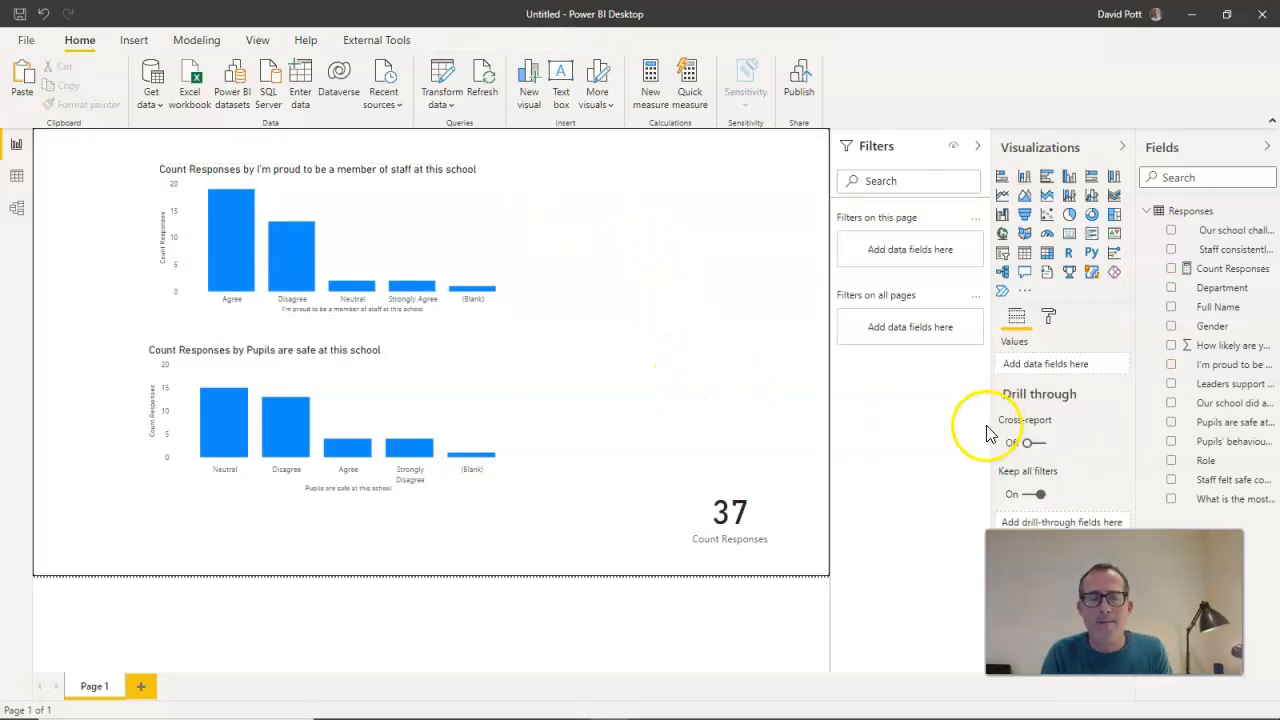
{"action": "left_click", "coordinate": [651, 246]}
{"action": "left_click", "coordinate": [785, 252]}
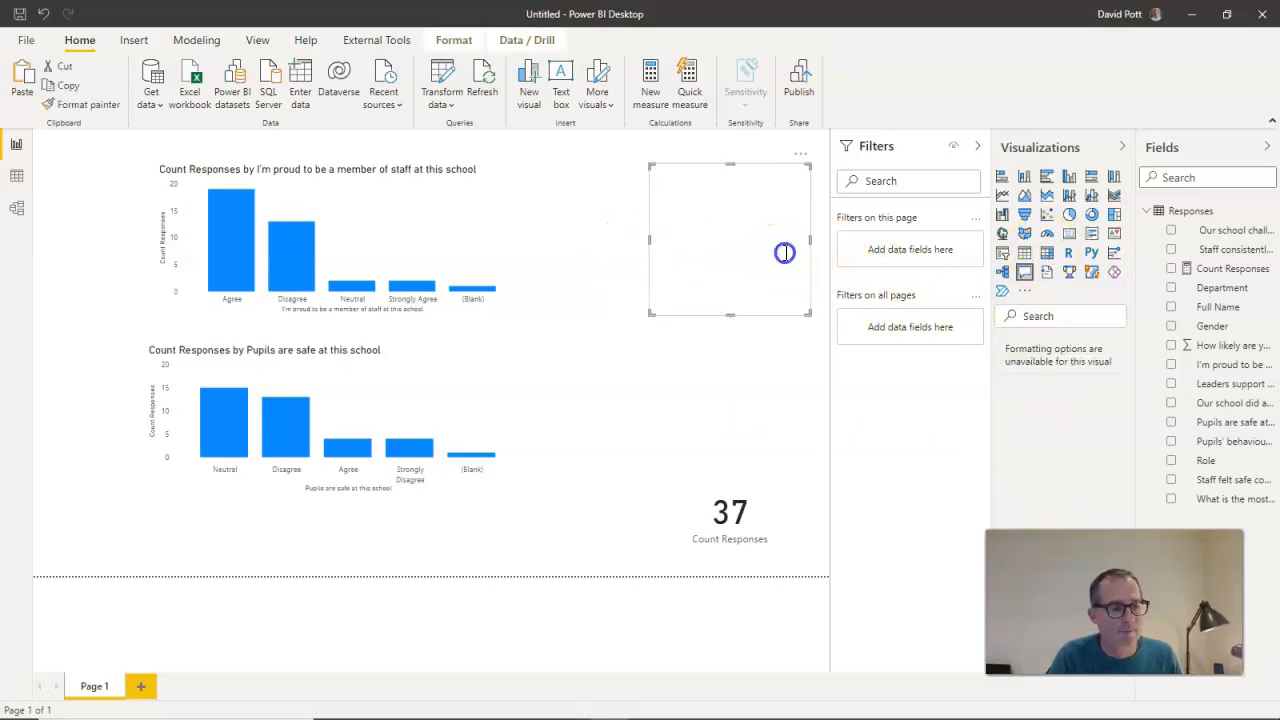
{"action": "left_click", "coordinate": [801, 155]}
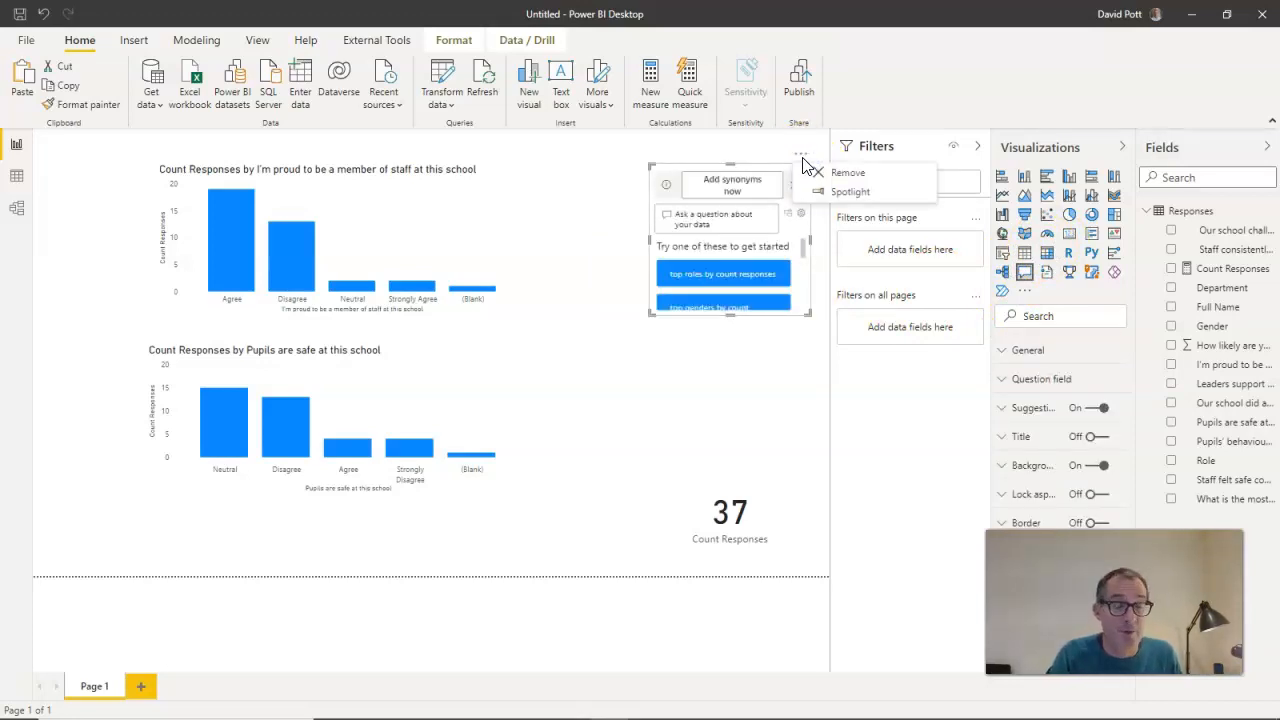
{"action": "left_click", "coordinate": [816, 176]}
{"action": "left_click", "coordinate": [789, 158]}
{"action": "left_click", "coordinate": [801, 156]}
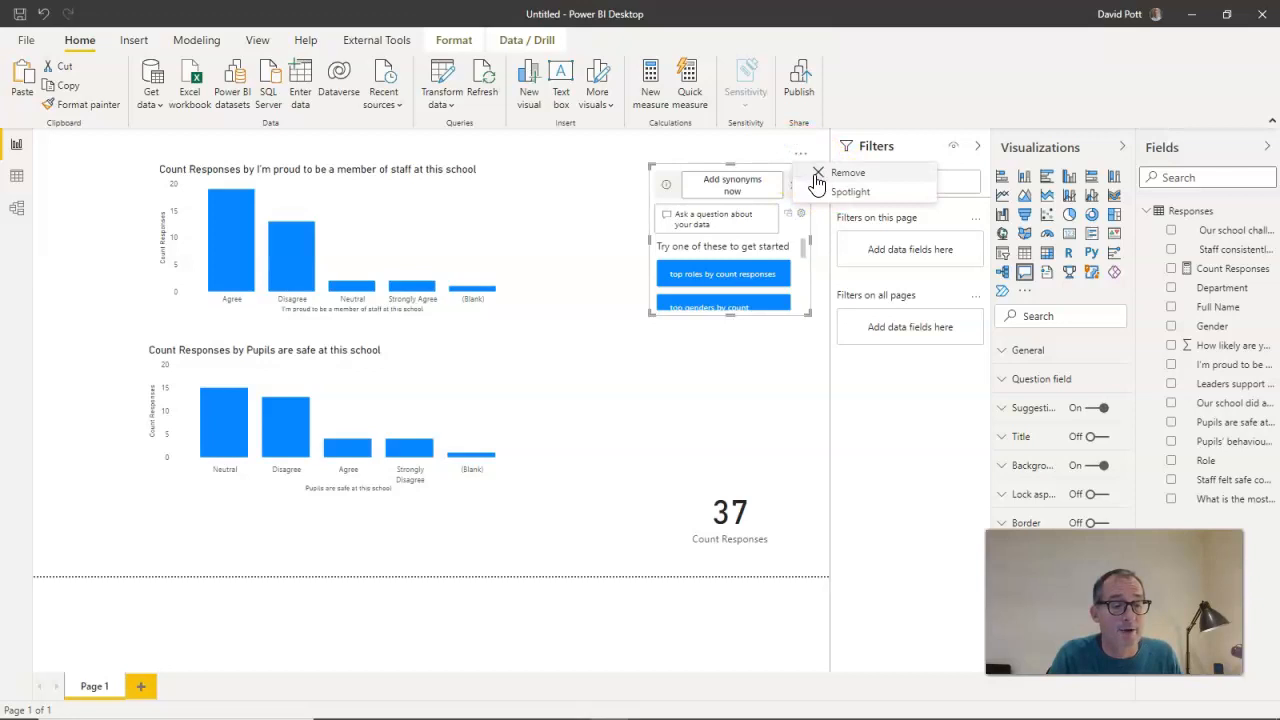
{"action": "left_click", "coordinate": [816, 174]}
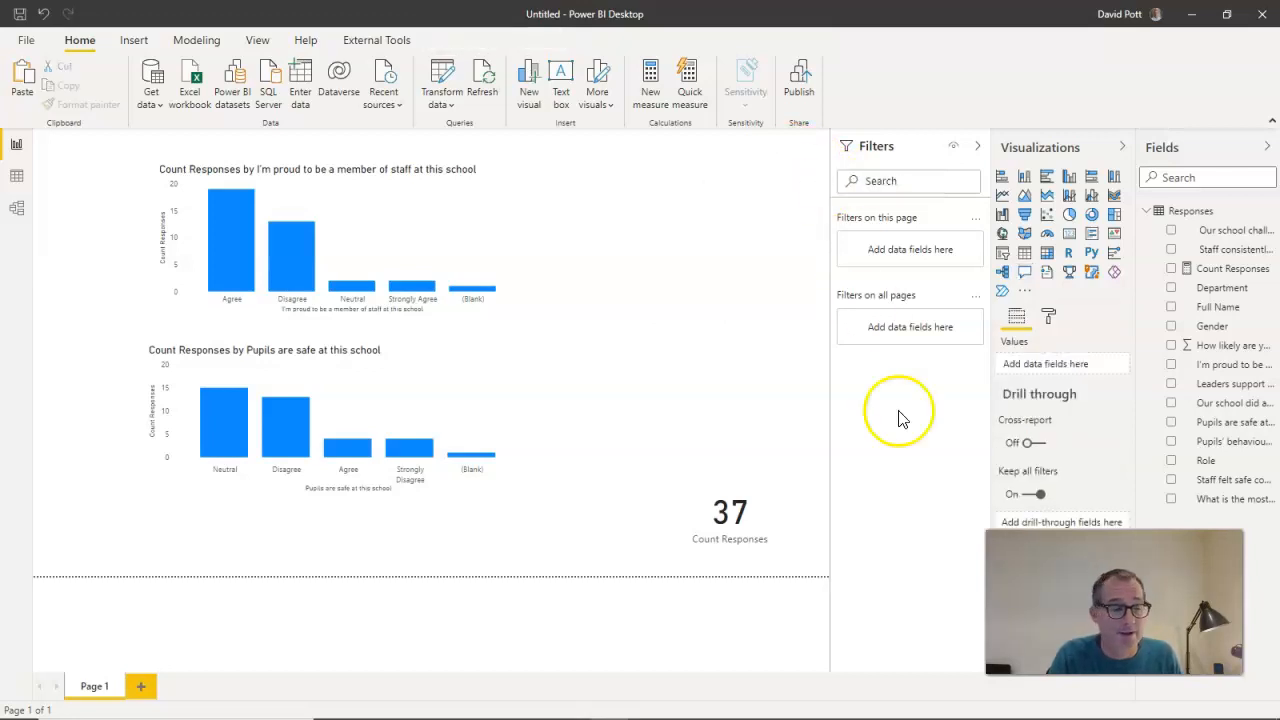
Add an empty pie chart, place it beside the "I'm proud to be a member of staff" chart, and narrow it to fit the free space
{"action": "left_click", "coordinate": [1070, 215]}
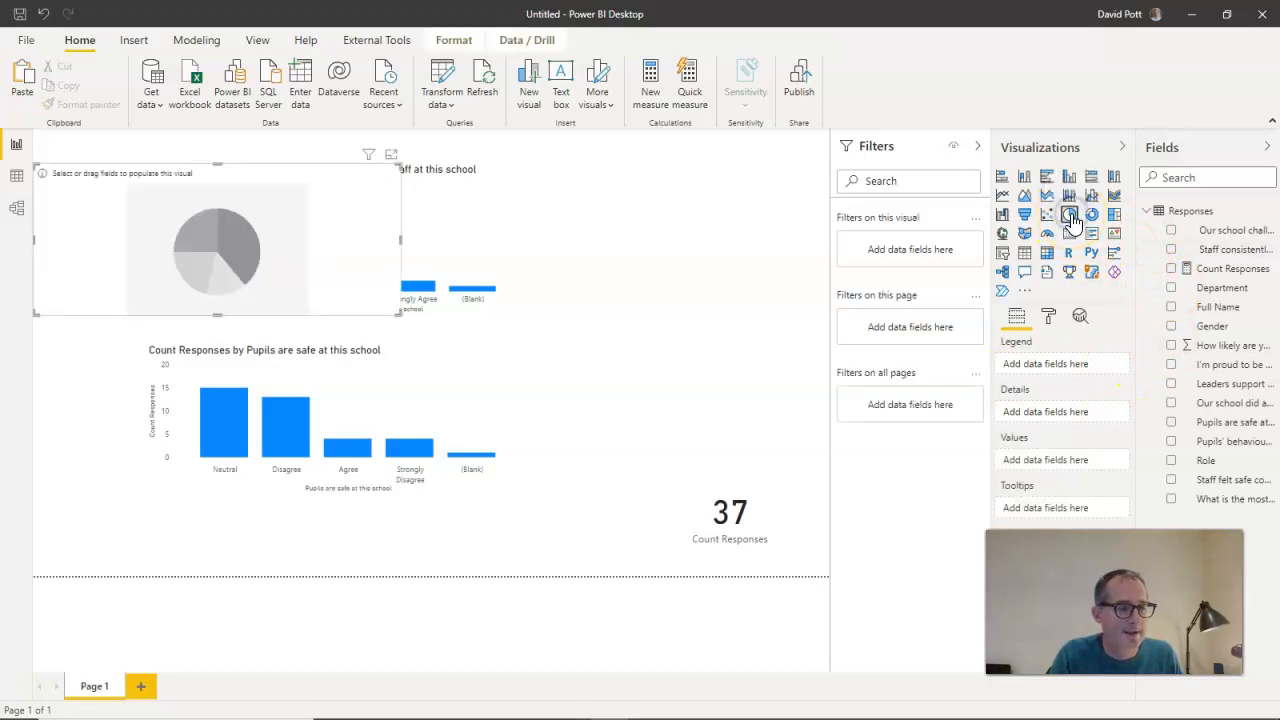
{"action": "left_click_drag", "start_coordinate": [210, 175], "coordinate": [650, 177]}
{"action": "left_click_drag", "start_coordinate": [460, 240], "coordinate": [579, 241]}
{"action": "left_click_drag", "start_coordinate": [664, 181], "coordinate": [647, 181]}
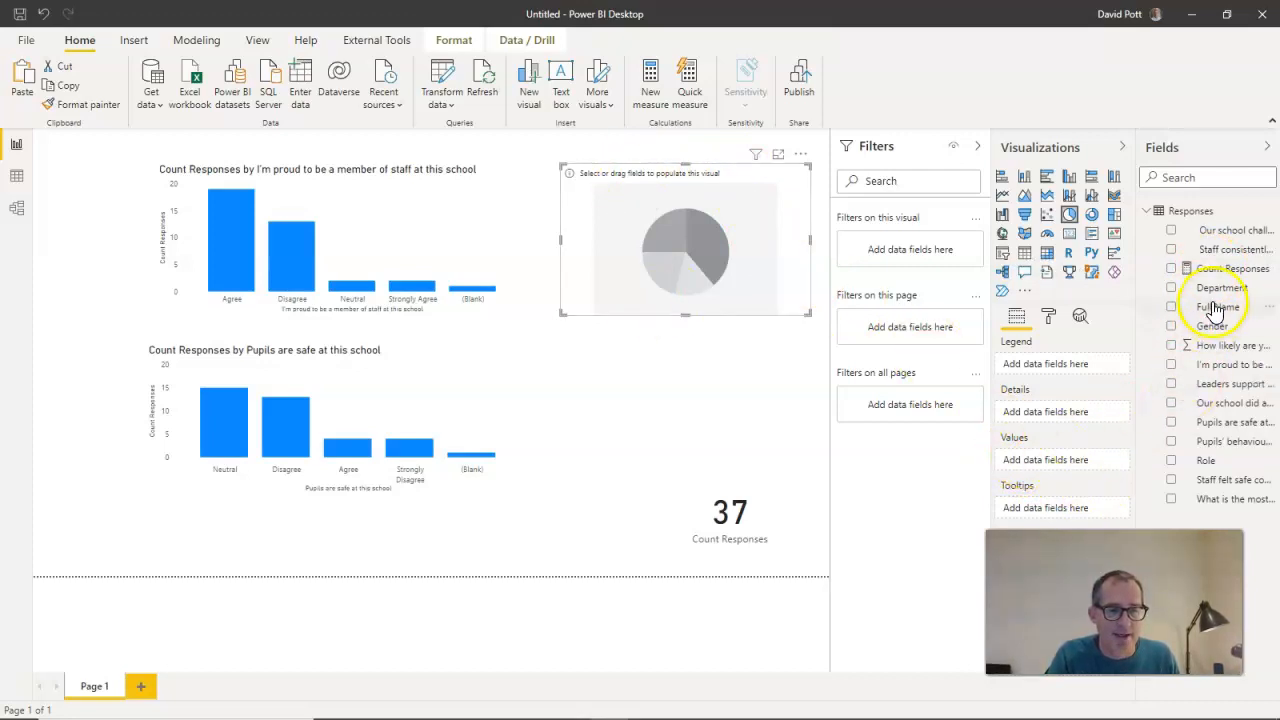
Chart Count Responses by "Our school did a good job implementing remote education2" in the pie chart, and widen it toward the column chart
{"action": "left_click_drag", "start_coordinate": [1245, 276], "coordinate": [1088, 466]}
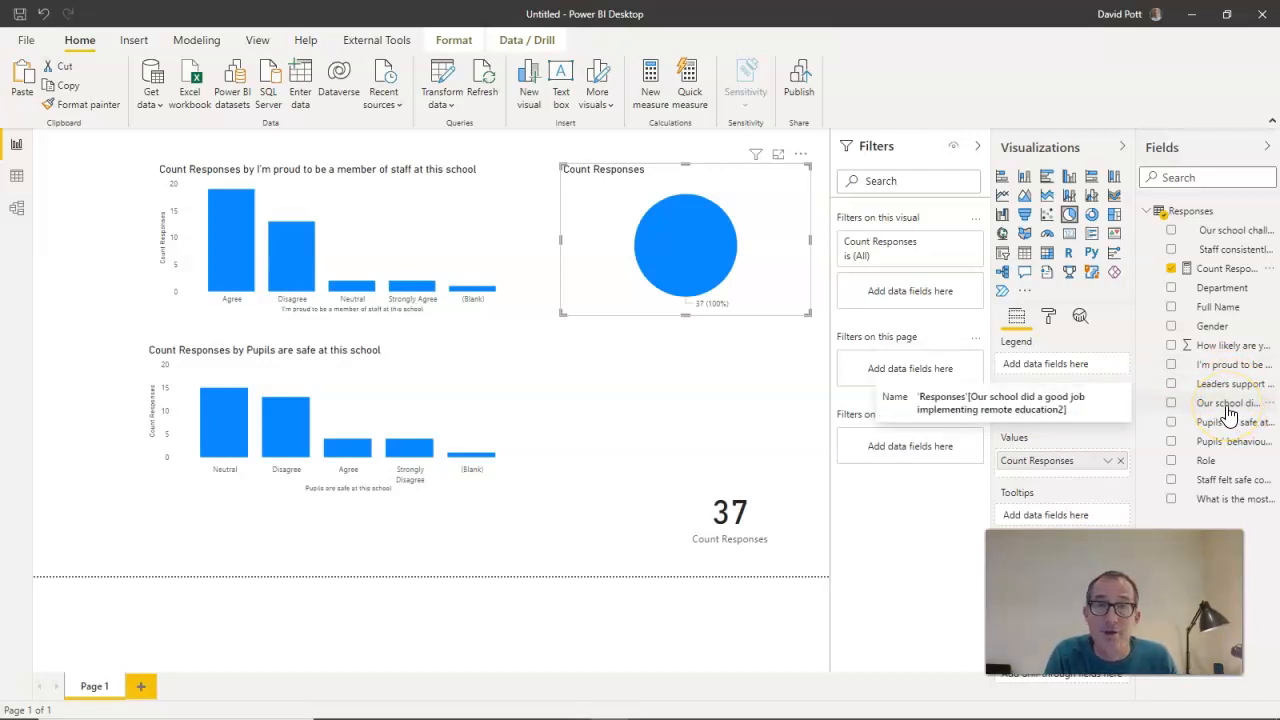
{"action": "left_click_drag", "start_coordinate": [1226, 412], "coordinate": [1068, 368]}
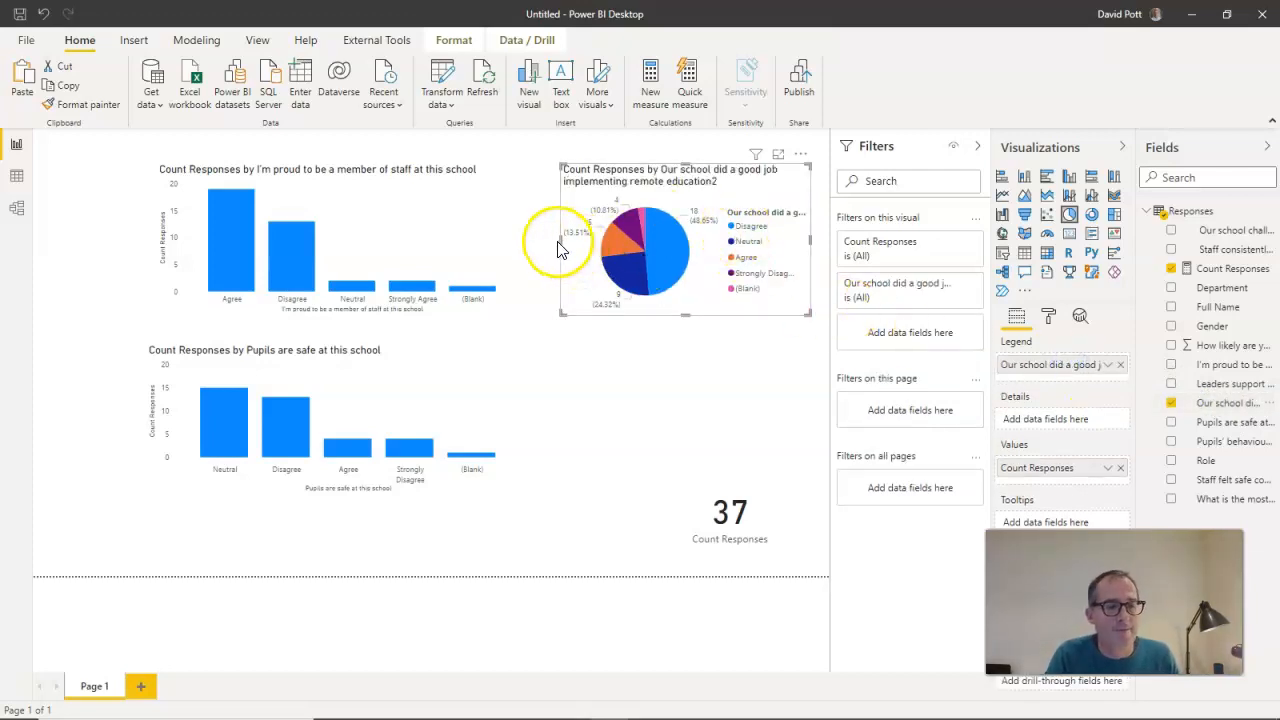
{"action": "left_click_drag", "start_coordinate": [558, 249], "coordinate": [524, 241]}
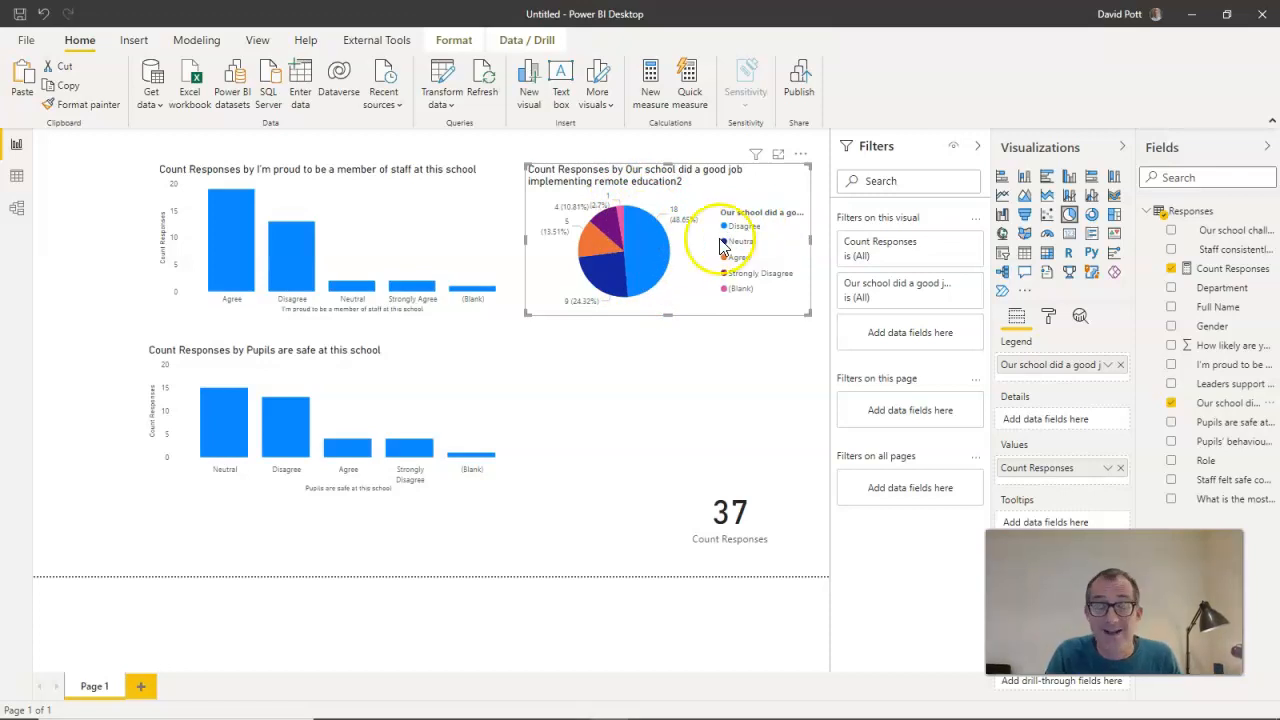
{"action": "mouse_move", "coordinate": [657, 271]}
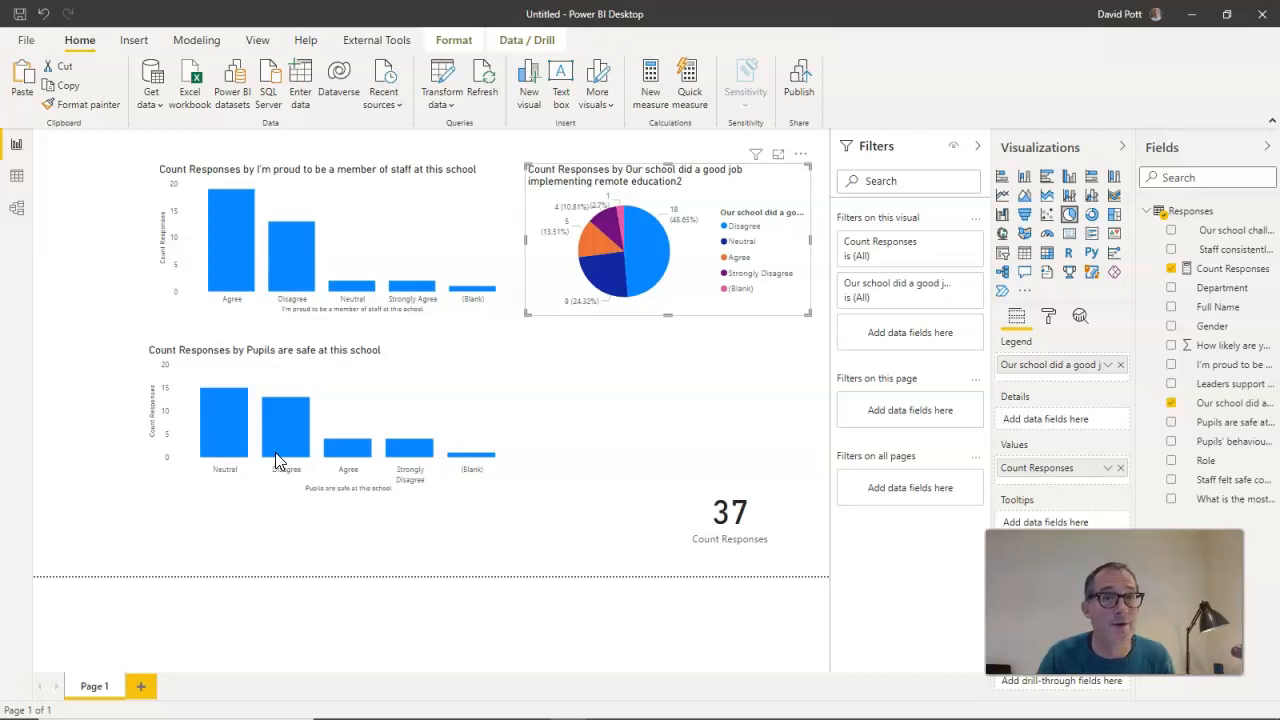
Set the report page background to light grey with 40% transparency
{"action": "left_click", "coordinate": [70, 413]}
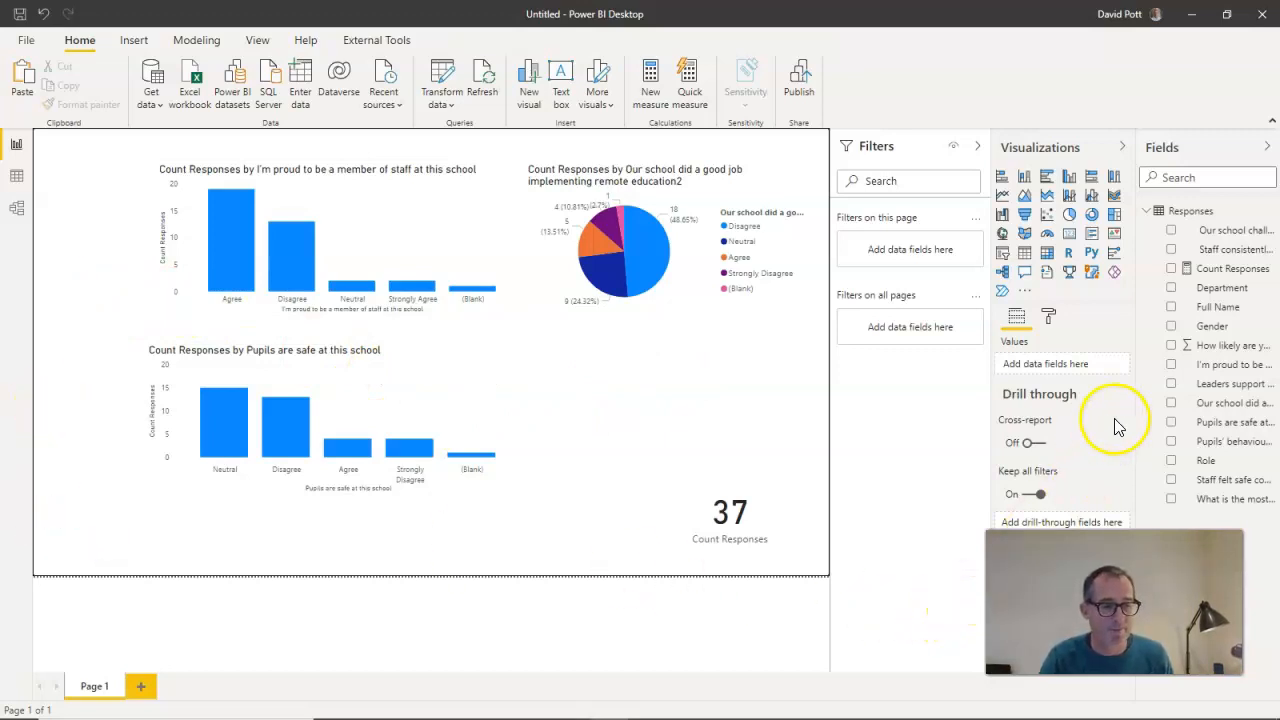
{"action": "left_click", "coordinate": [1049, 318]}
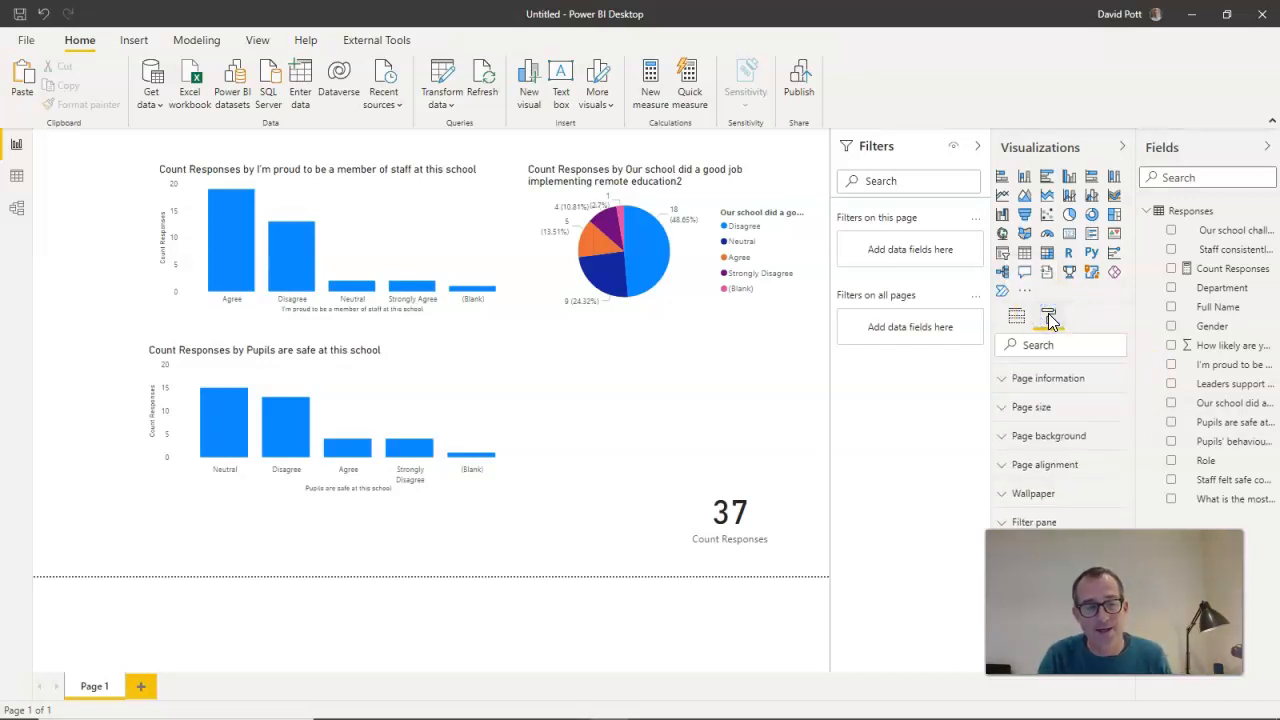
{"action": "left_click", "coordinate": [1014, 446]}
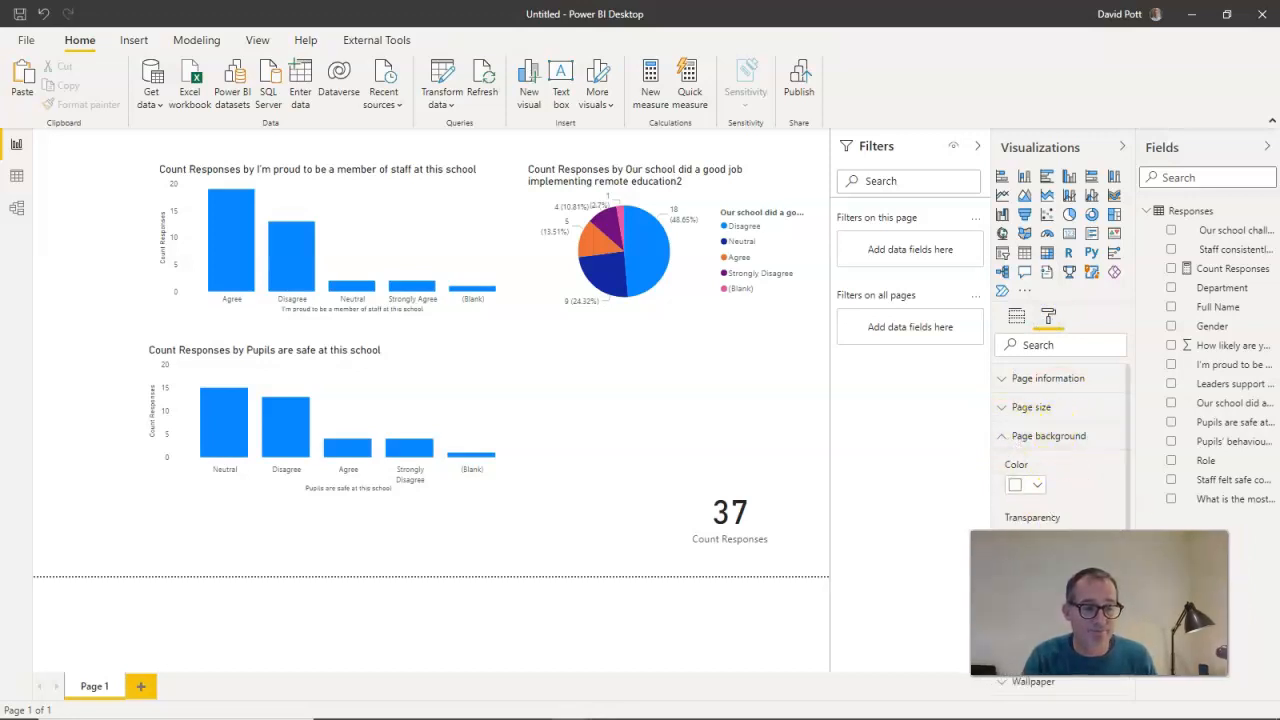
{"action": "left_click", "coordinate": [1041, 490]}
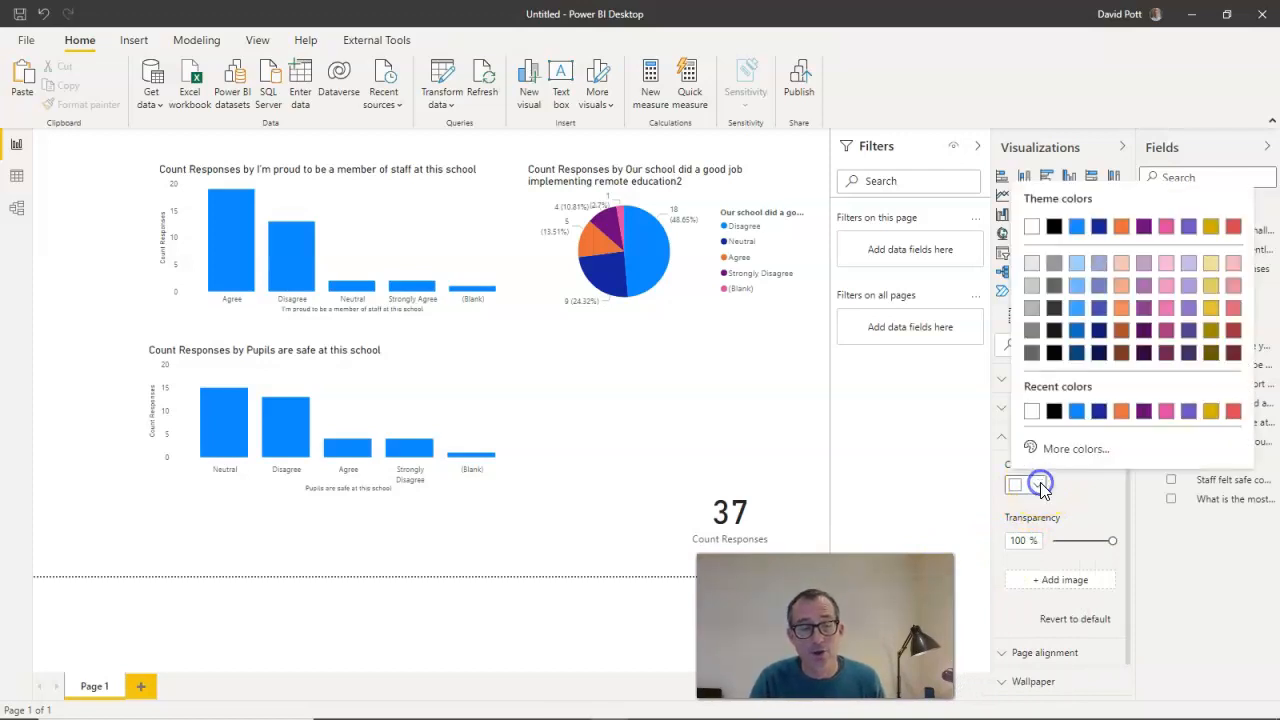
{"action": "left_click", "coordinate": [1032, 266]}
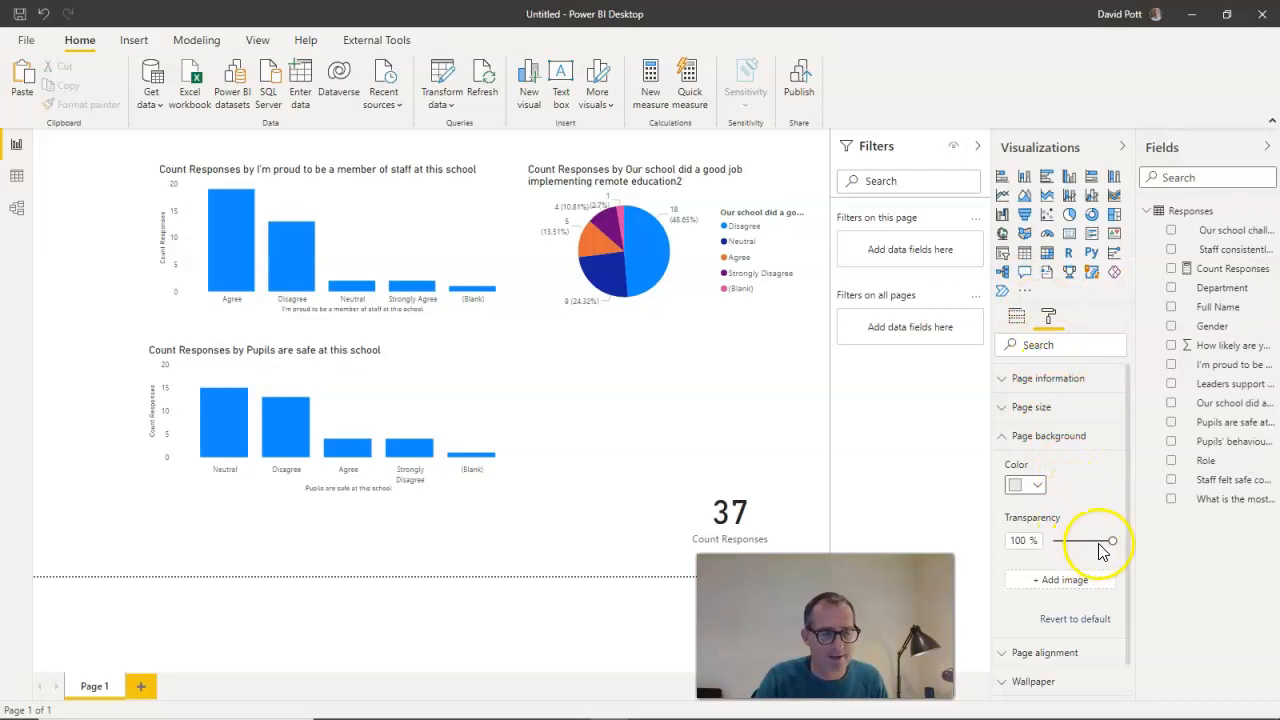
{"action": "left_click_drag", "start_coordinate": [1112, 541], "coordinate": [1077, 541]}
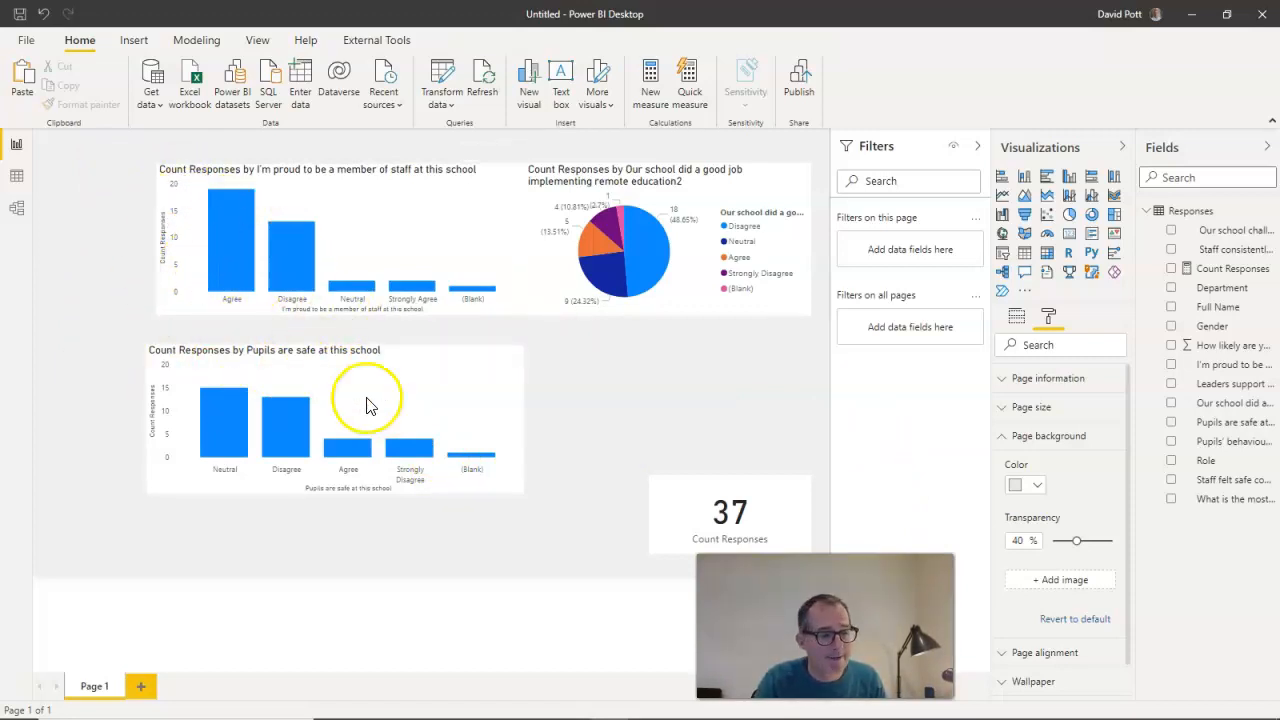
Align the upper column chart's edges with the lower one, line up the pie chart beside it, and shift the card toward the page's lower-right corner
{"action": "left_click", "coordinate": [217, 178]}
{"action": "left_click_drag", "start_coordinate": [215, 178], "coordinate": [220, 183]}
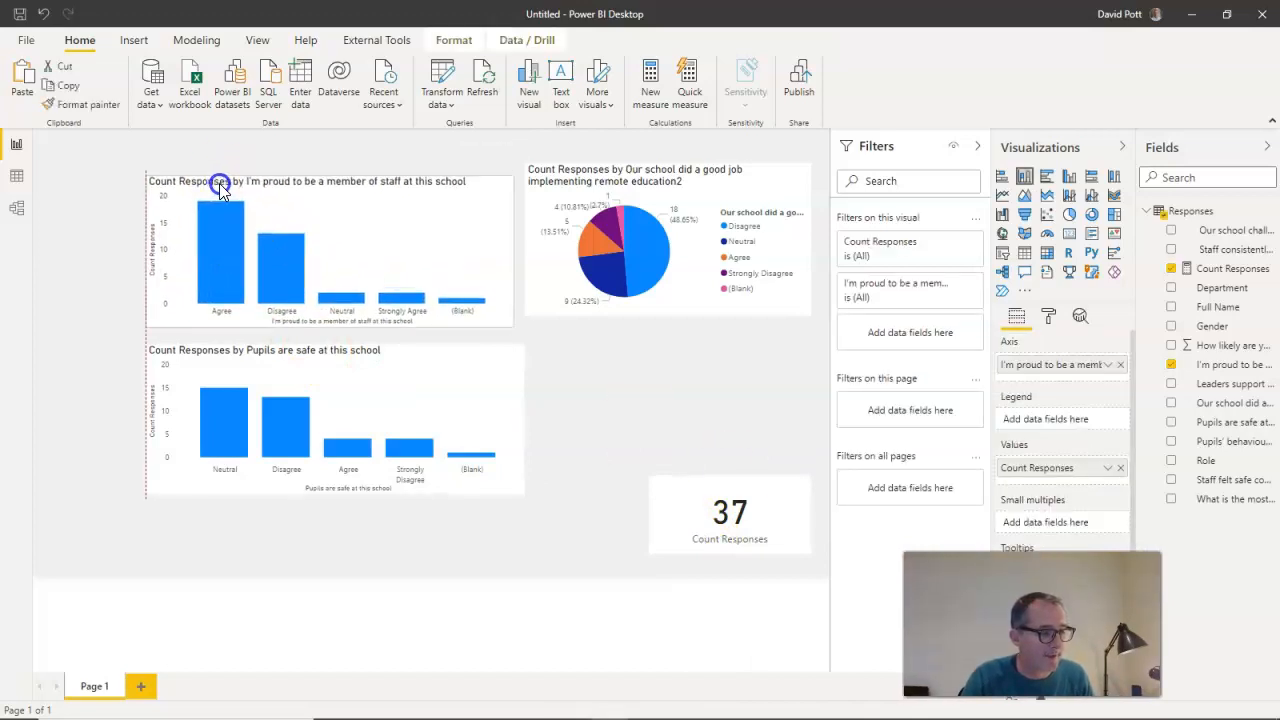
{"action": "left_click_drag", "start_coordinate": [570, 178], "coordinate": [588, 200]}
{"action": "left_click", "coordinate": [508, 251]}
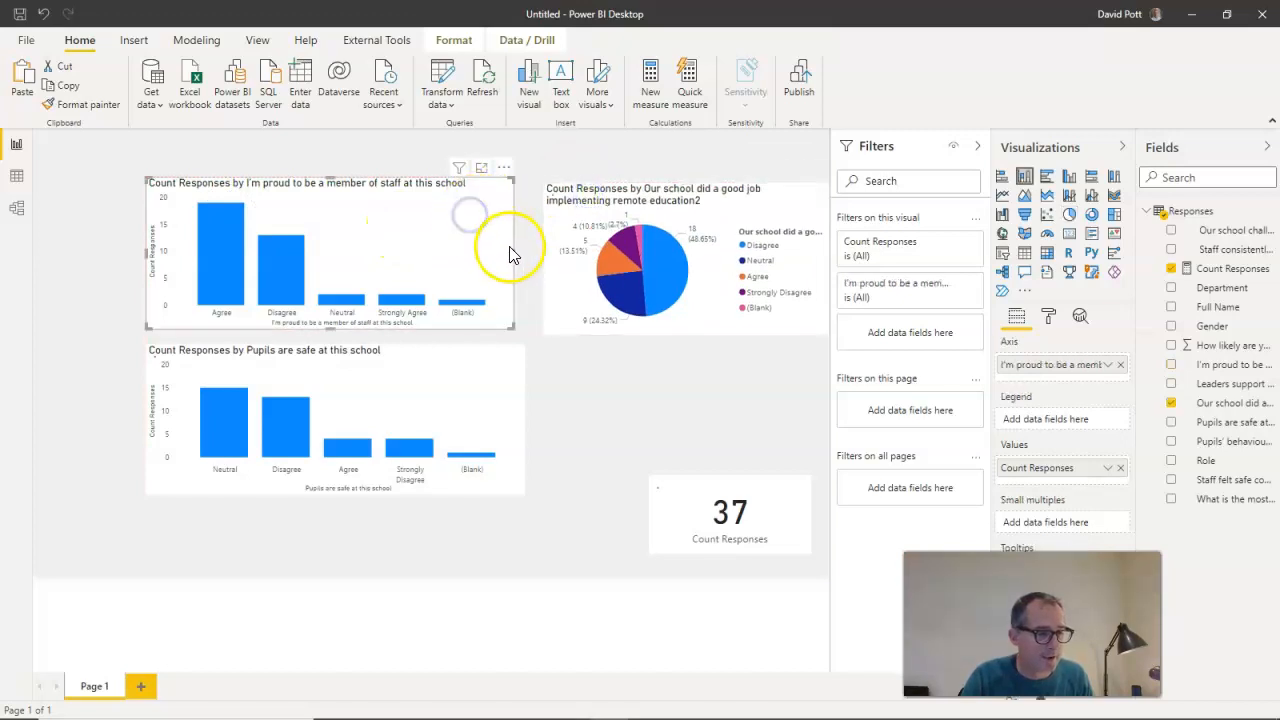
{"action": "left_click_drag", "start_coordinate": [514, 251], "coordinate": [524, 252]}
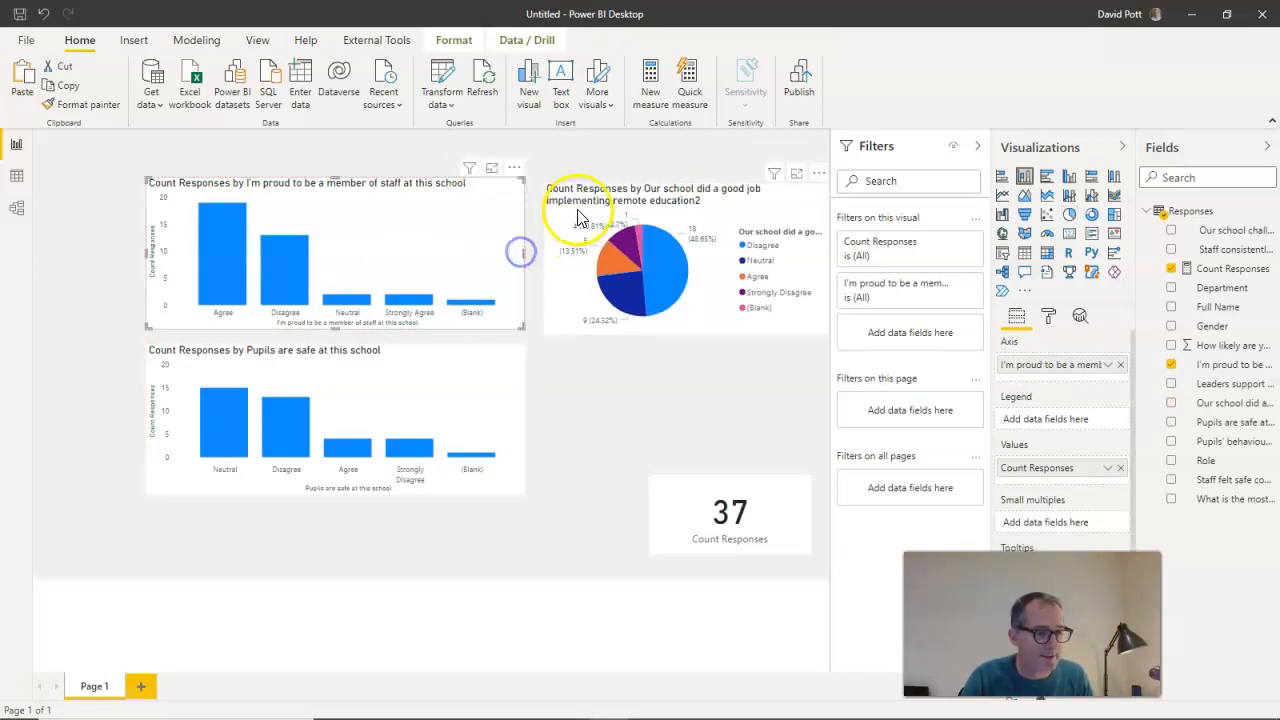
{"action": "left_click_drag", "start_coordinate": [578, 207], "coordinate": [575, 201]}
{"action": "mouse_move", "coordinate": [730, 488]}
{"action": "left_mouse_down"}
{"action": "mouse_move", "coordinate": [738, 513]}
{"action": "mouse_move", "coordinate": [736, 499]}
{"action": "left_mouse_up"}
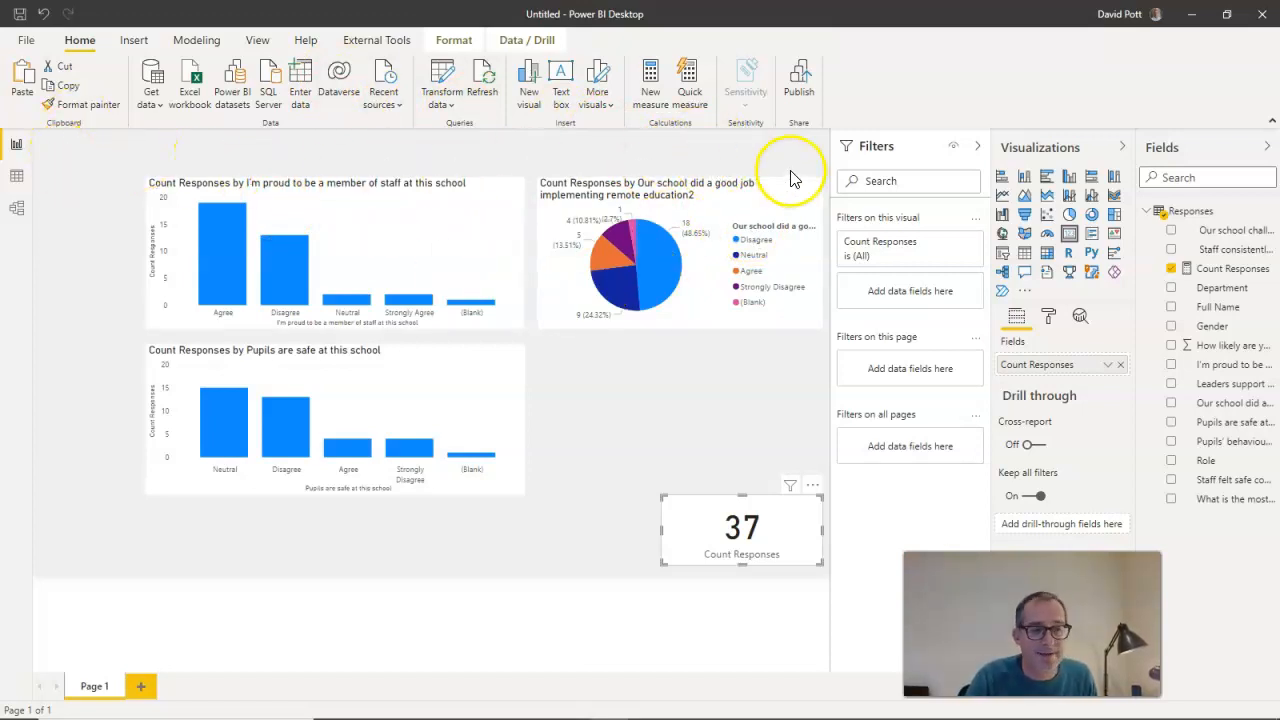
Insert a text box, reduce its height and place it along the page's upper edge above the first column chart
{"action": "left_click", "coordinate": [561, 88]}
{"action": "left_click_drag", "start_coordinate": [222, 328], "coordinate": [202, 222]}
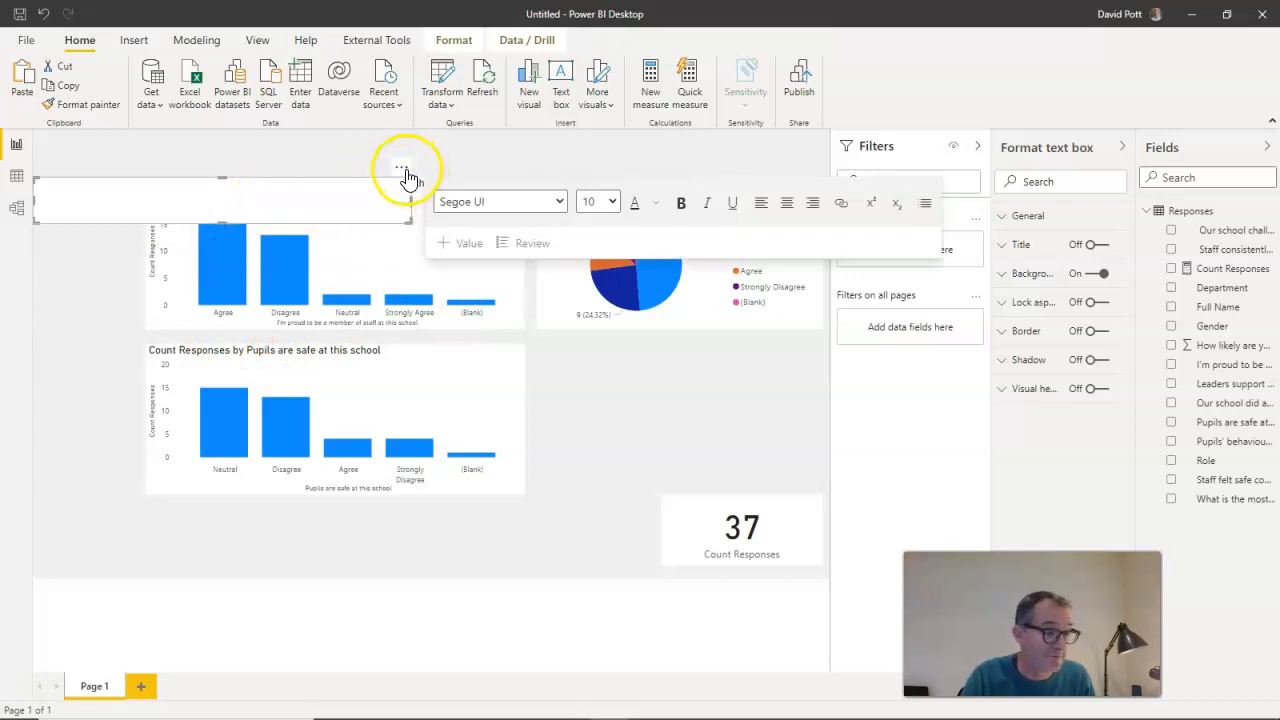
{"action": "left_click_drag", "start_coordinate": [420, 163], "coordinate": [394, 117]}
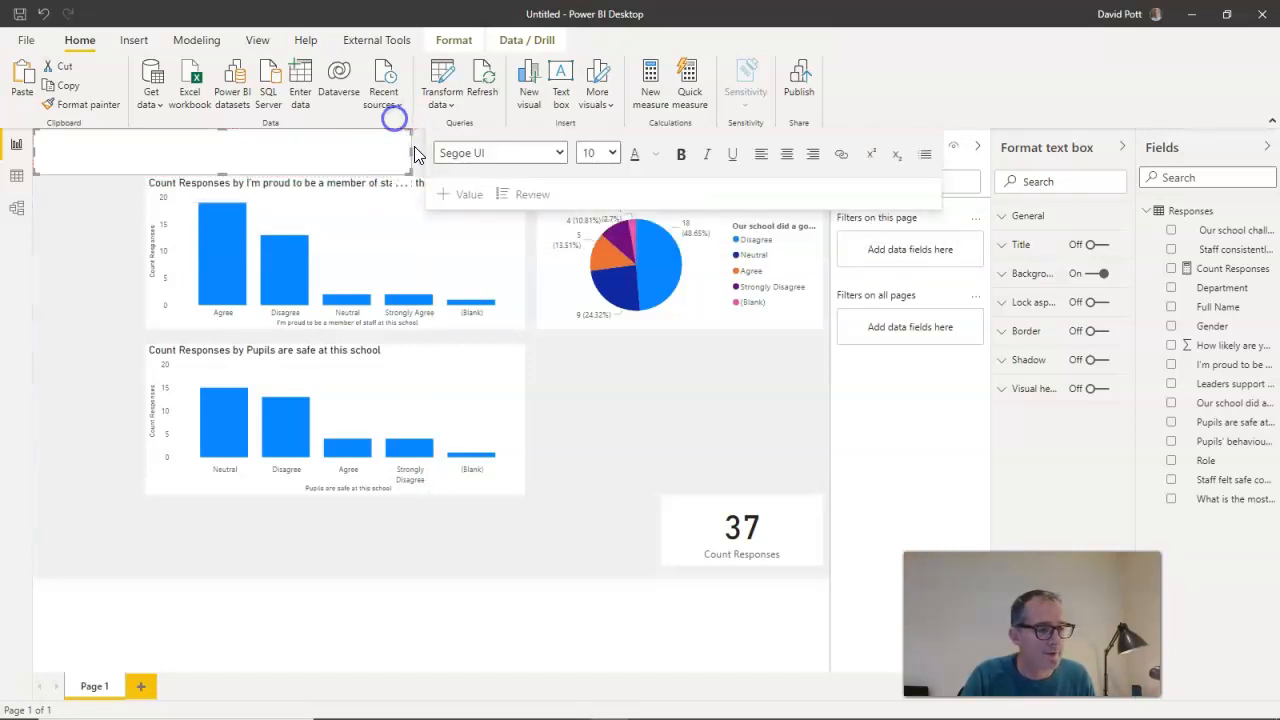
{"action": "left_click_drag", "start_coordinate": [219, 168], "coordinate": [220, 167]}
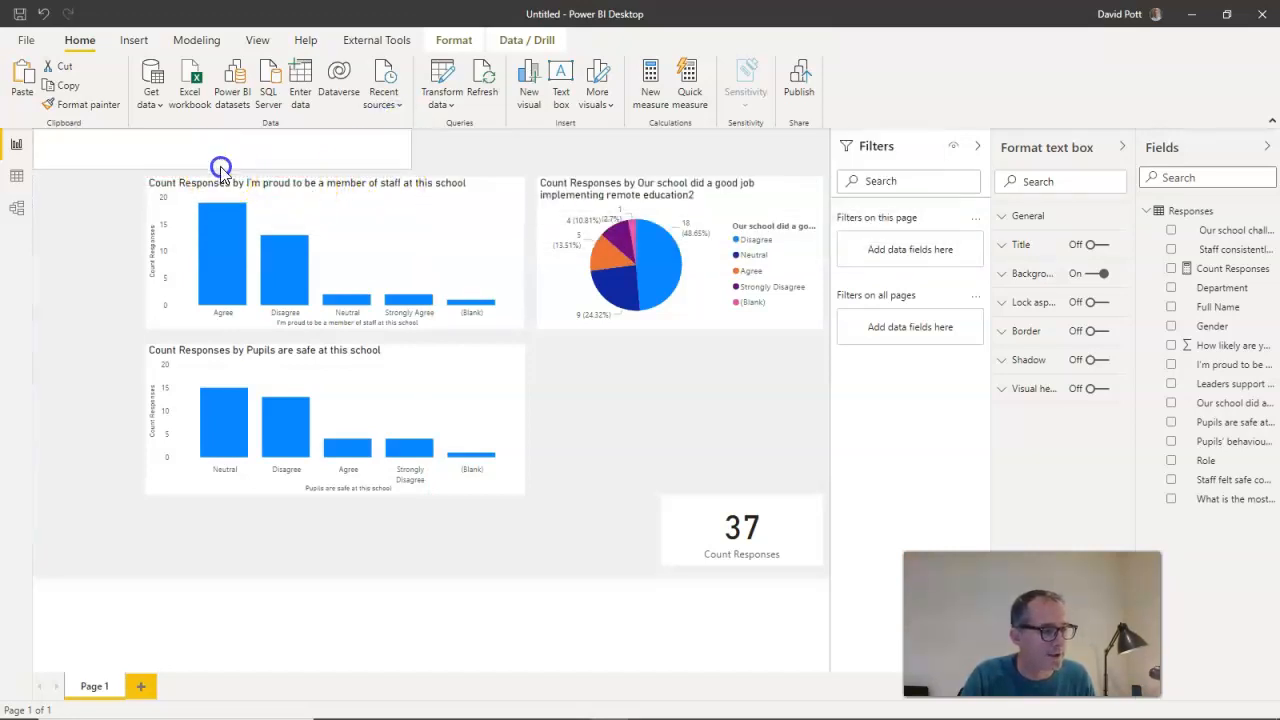
{"action": "left_click", "coordinate": [278, 166]}
{"action": "left_click", "coordinate": [278, 154]}
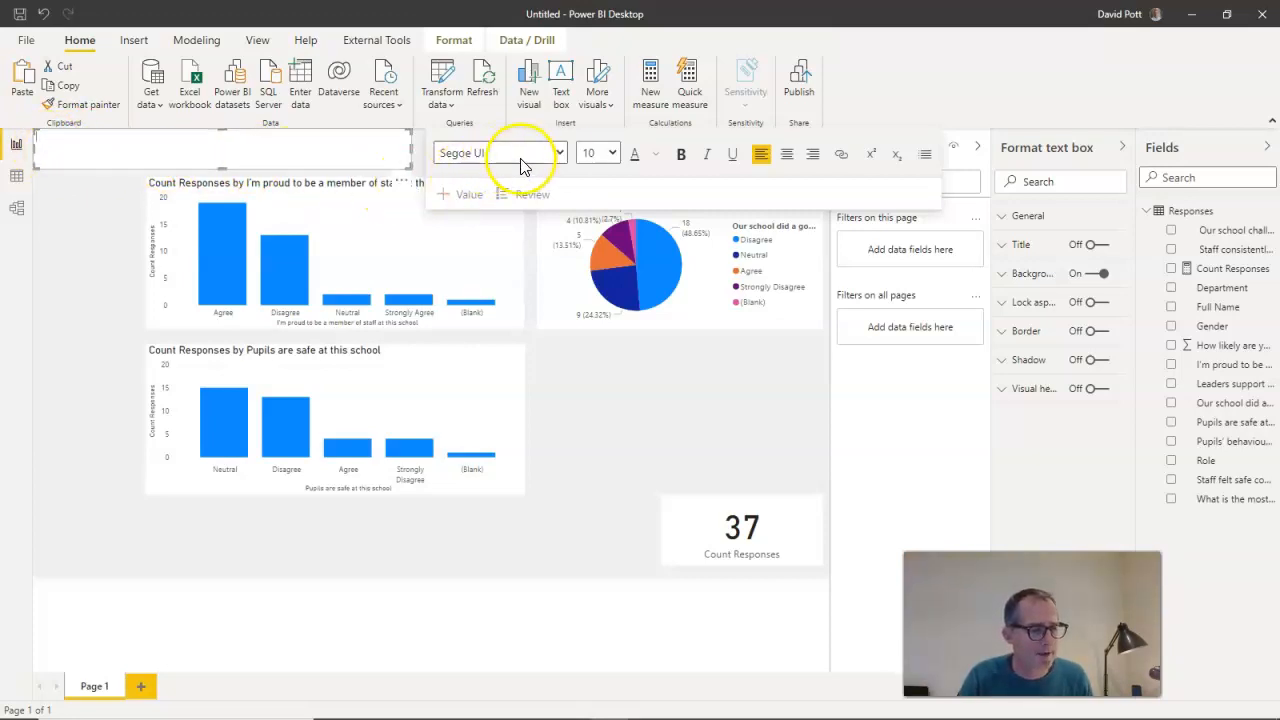
Set the text box font to Segoe (Bold), size 18, and enter the title "Staff Questionnaire 2021"
{"action": "left_click", "coordinate": [560, 153]}
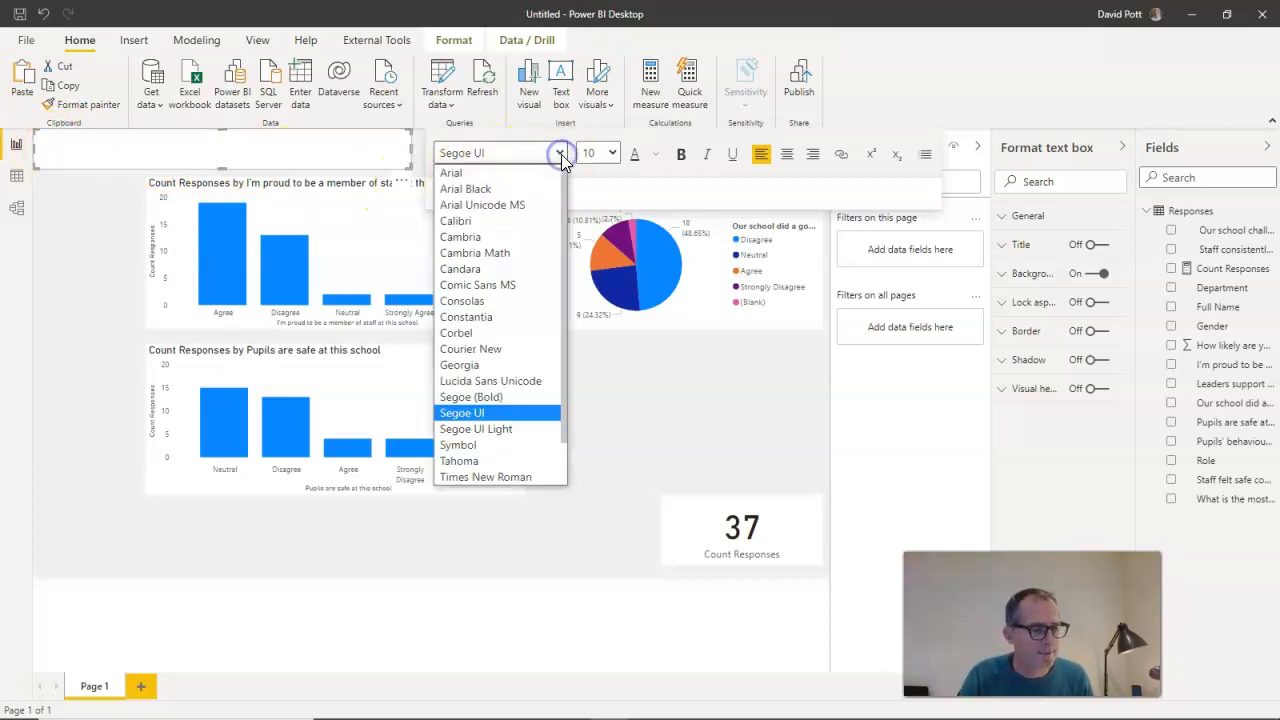
{"action": "left_click", "coordinate": [501, 397]}
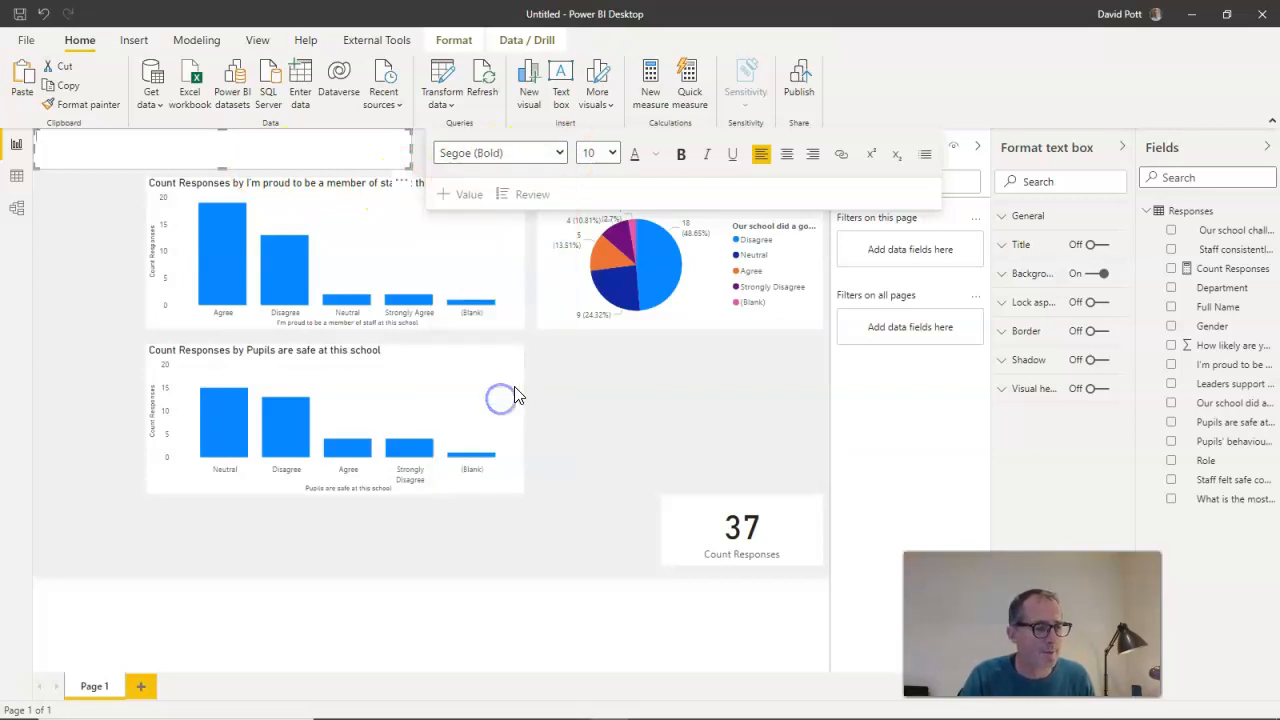
{"action": "left_click", "coordinate": [613, 153]}
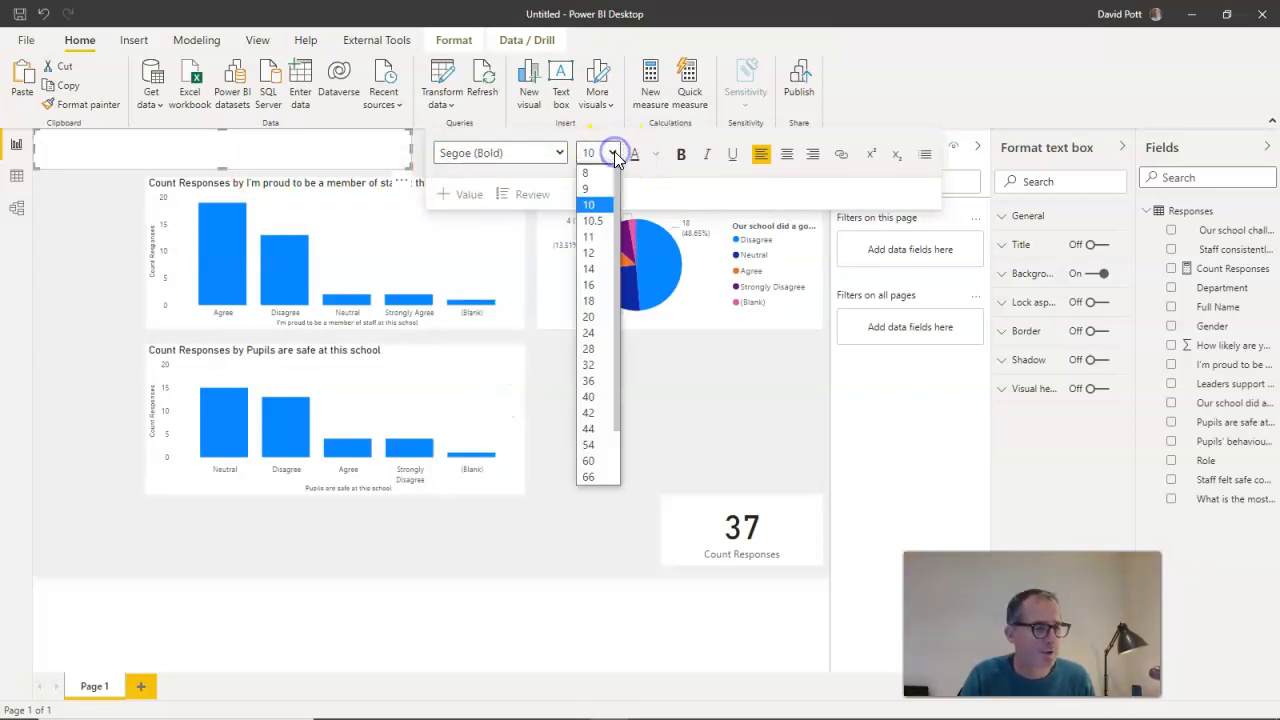
{"action": "left_click", "coordinate": [595, 309]}
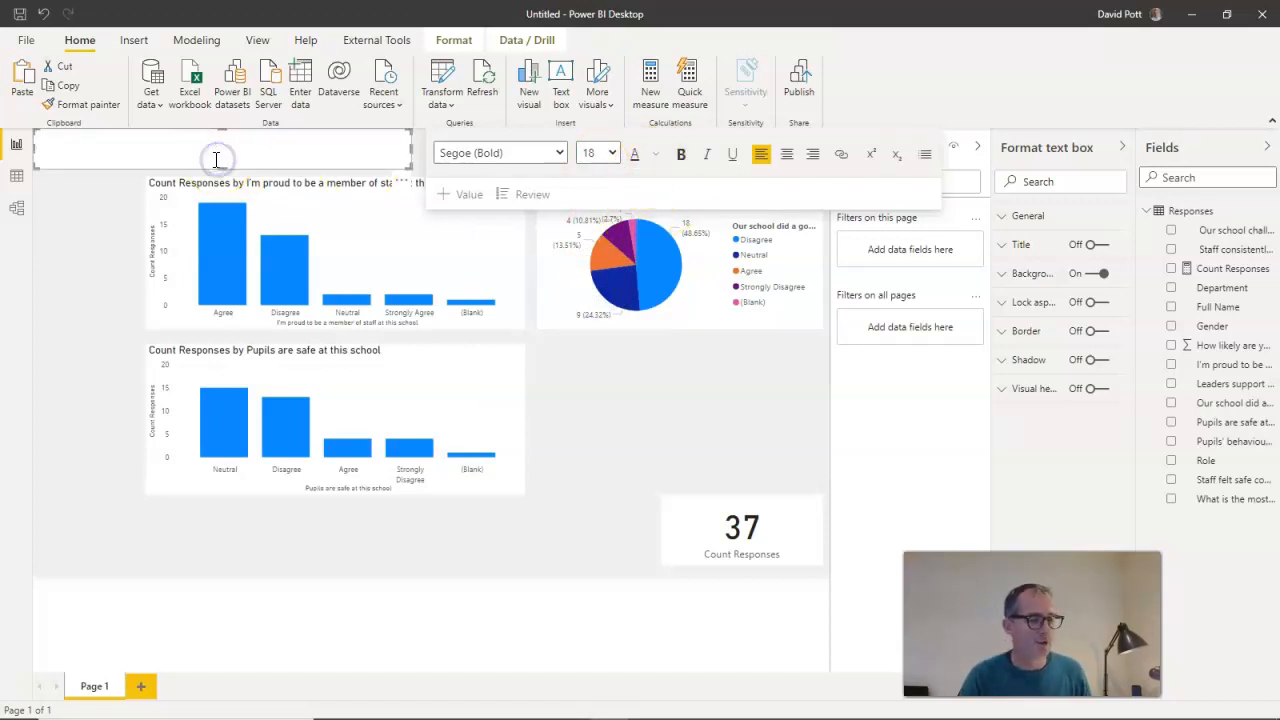
{"action": "type", "text": "Staff"}
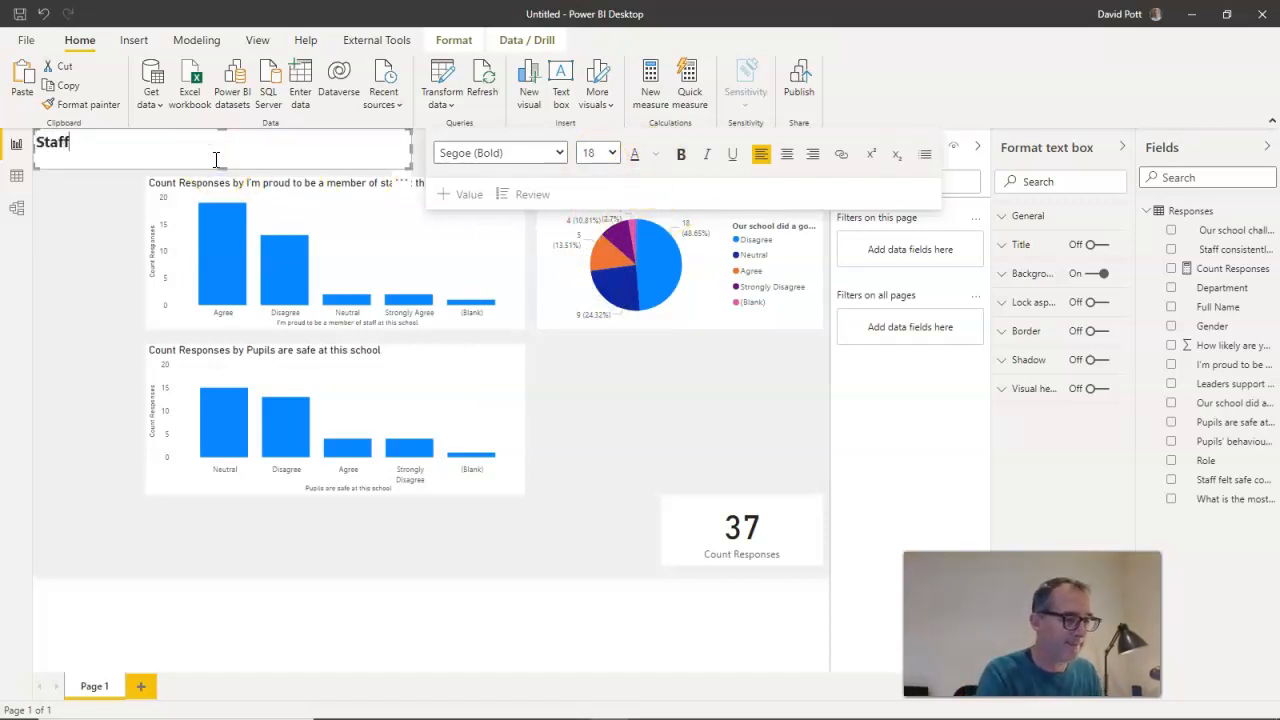
{"action": "type", "text": " Questionnaire"}
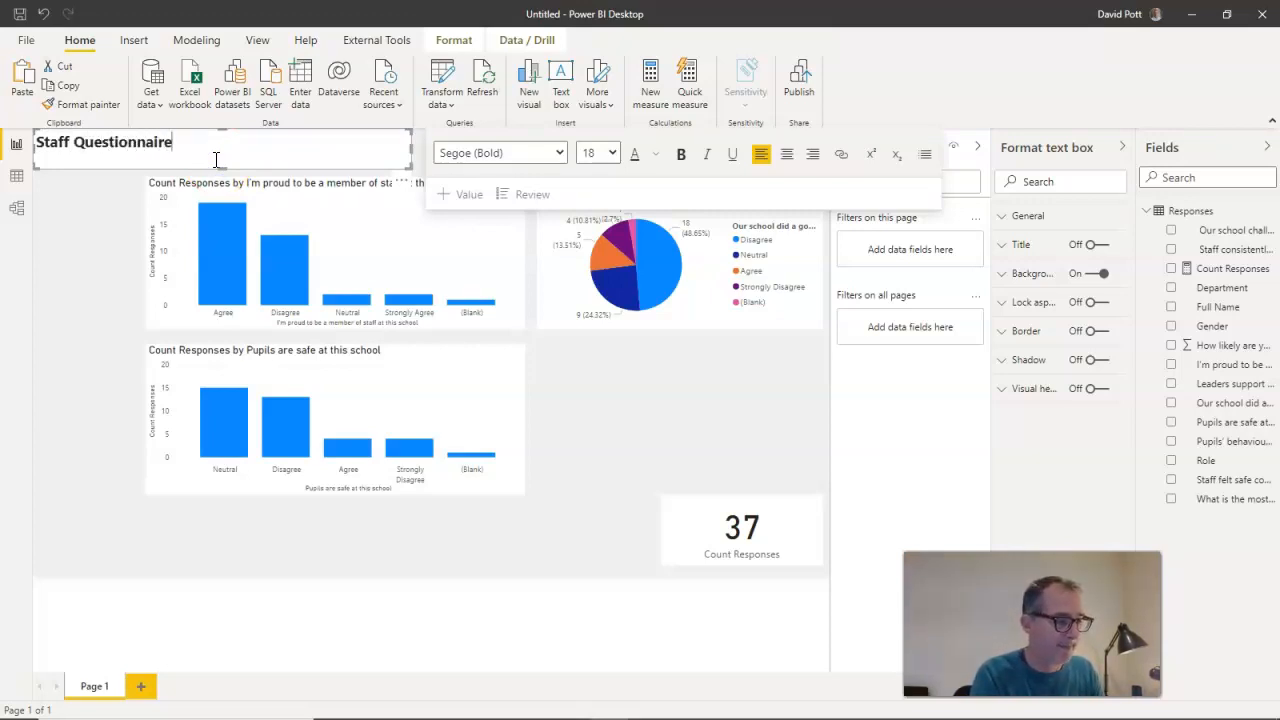
{"action": "type", "text": " 2021"}
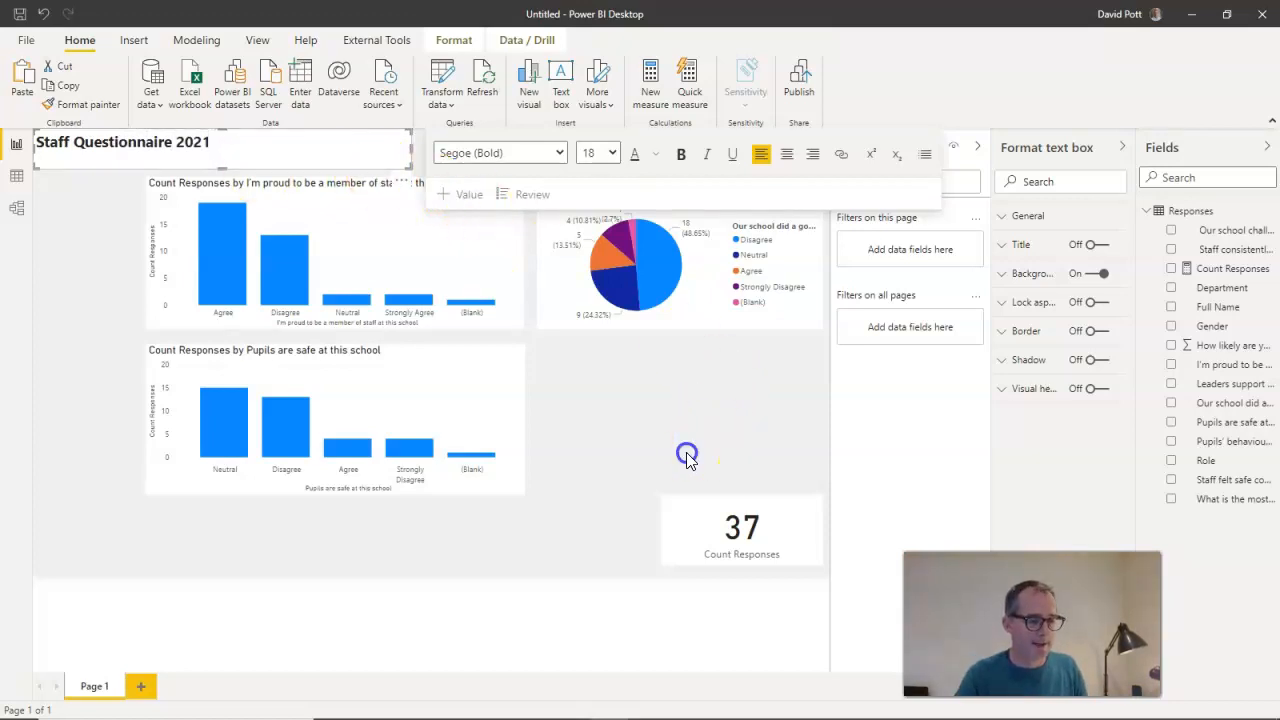
Widen the title text box across the full page width and reduce its height slightly
{"action": "left_click", "coordinate": [422, 168]}
{"action": "left_click", "coordinate": [379, 149]}
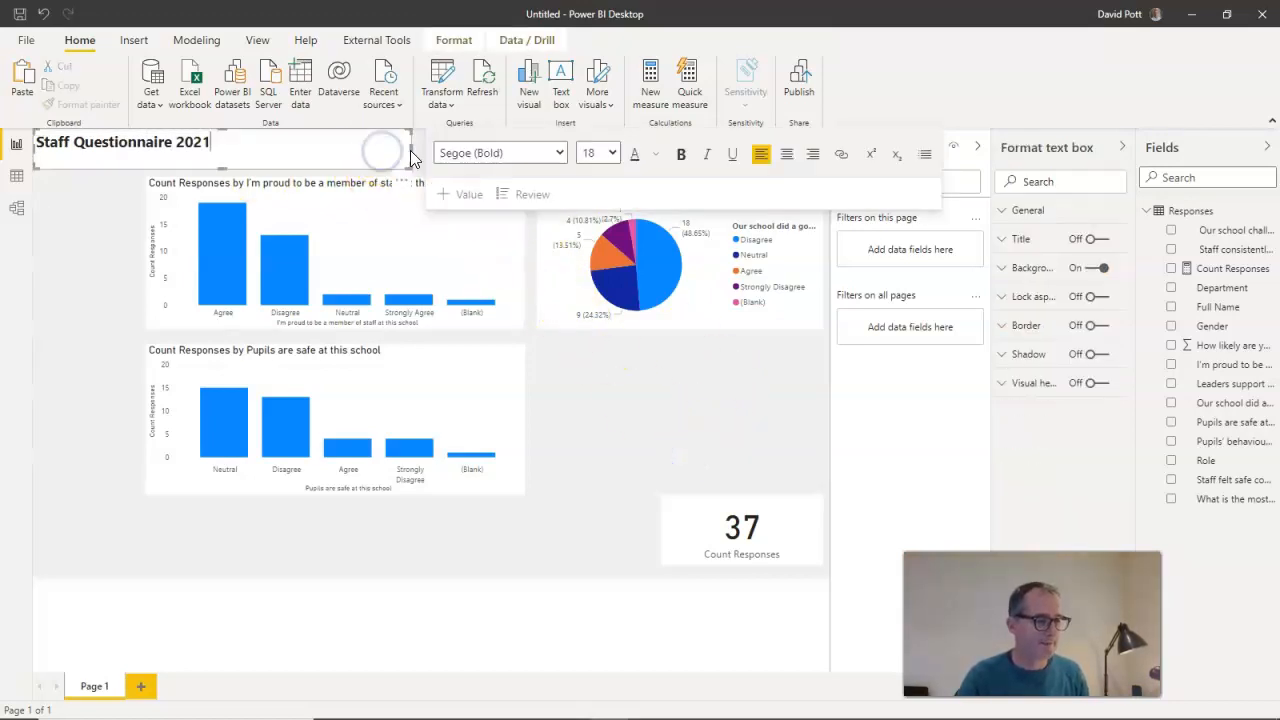
{"action": "left_click_drag", "start_coordinate": [478, 150], "coordinate": [865, 148]}
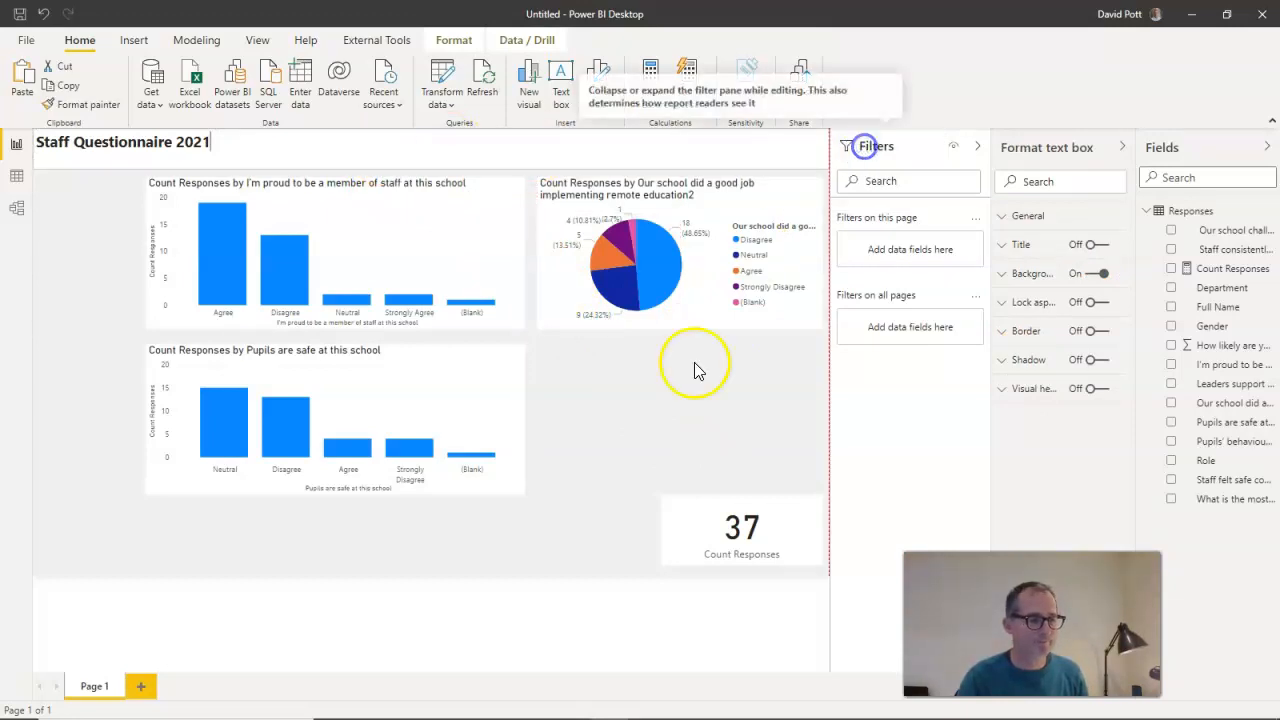
{"action": "left_click", "coordinate": [430, 160]}
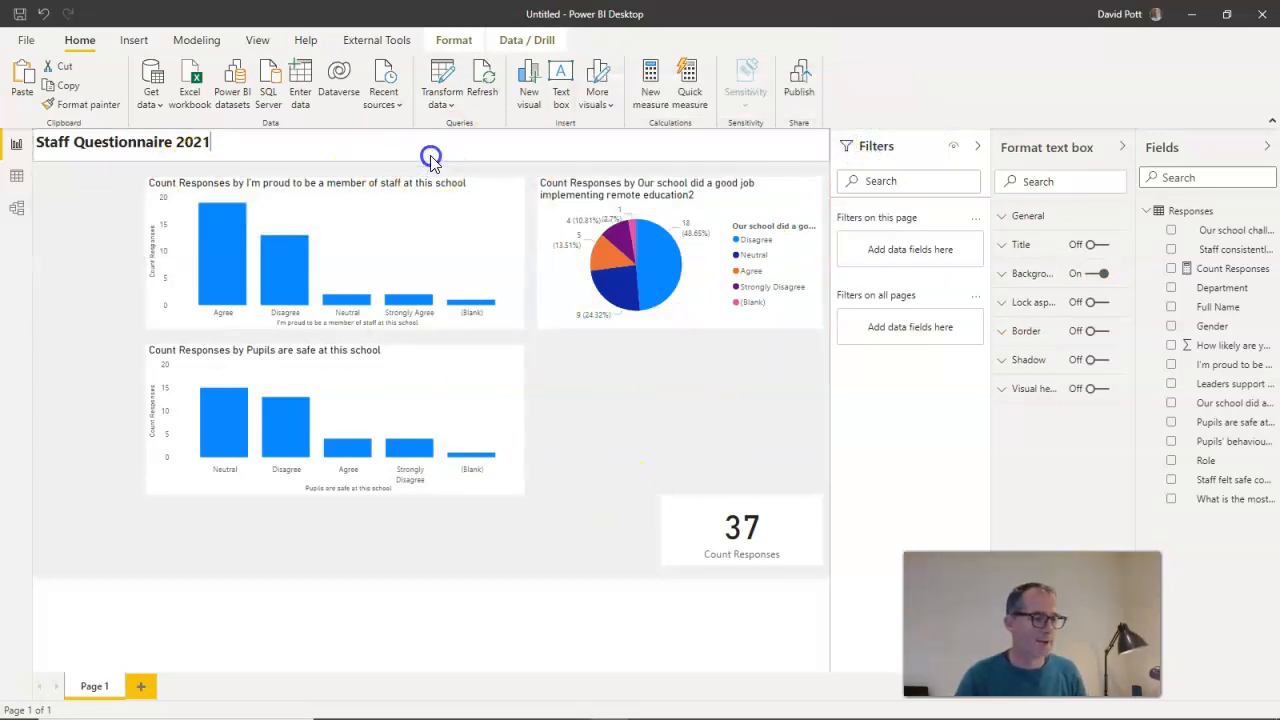
{"action": "left_click", "coordinate": [86, 276]}
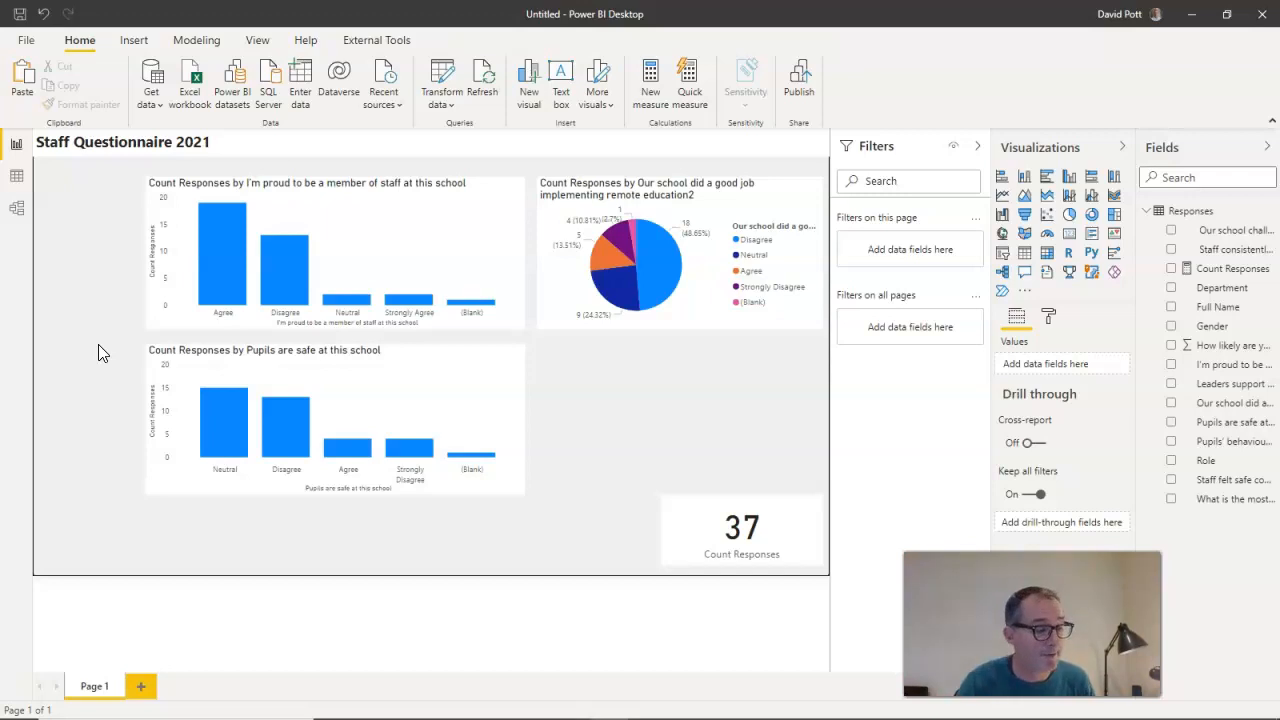
Look over the Responses table data, and add a narrow slicer for the Department field beside the upper column chart
{"action": "left_click", "coordinate": [17, 177]}
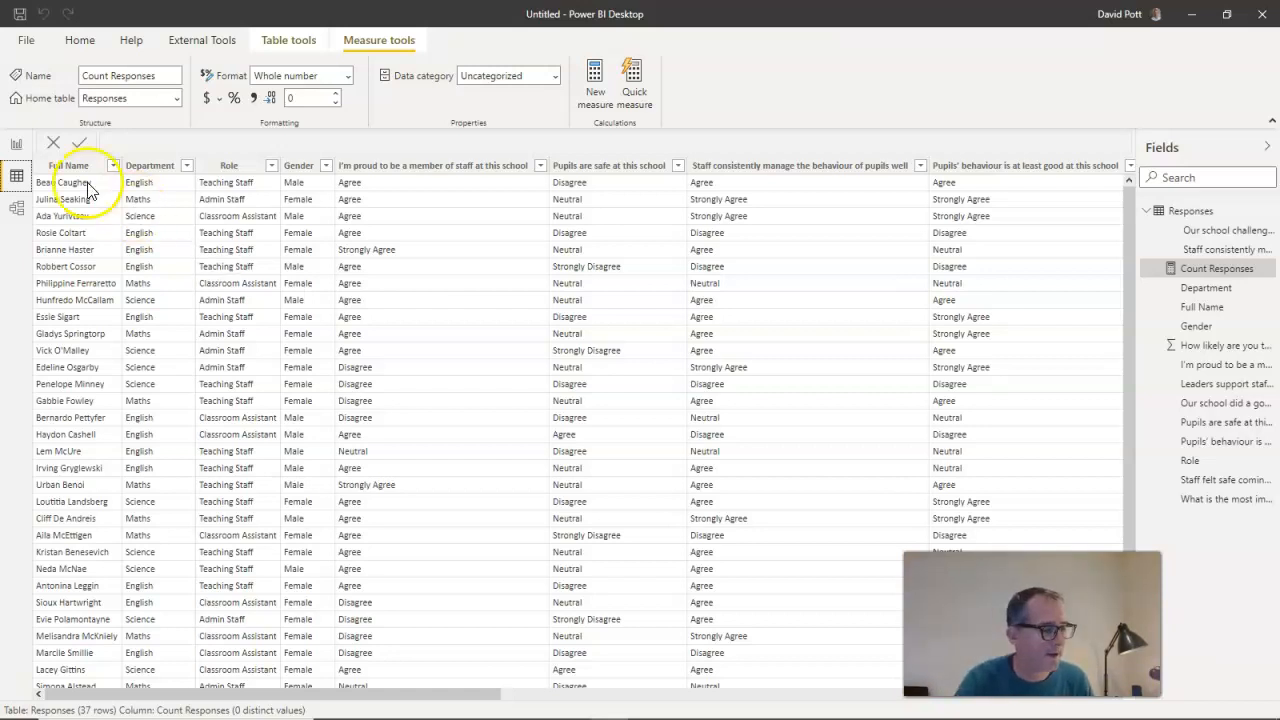
{"action": "left_click", "coordinate": [19, 145]}
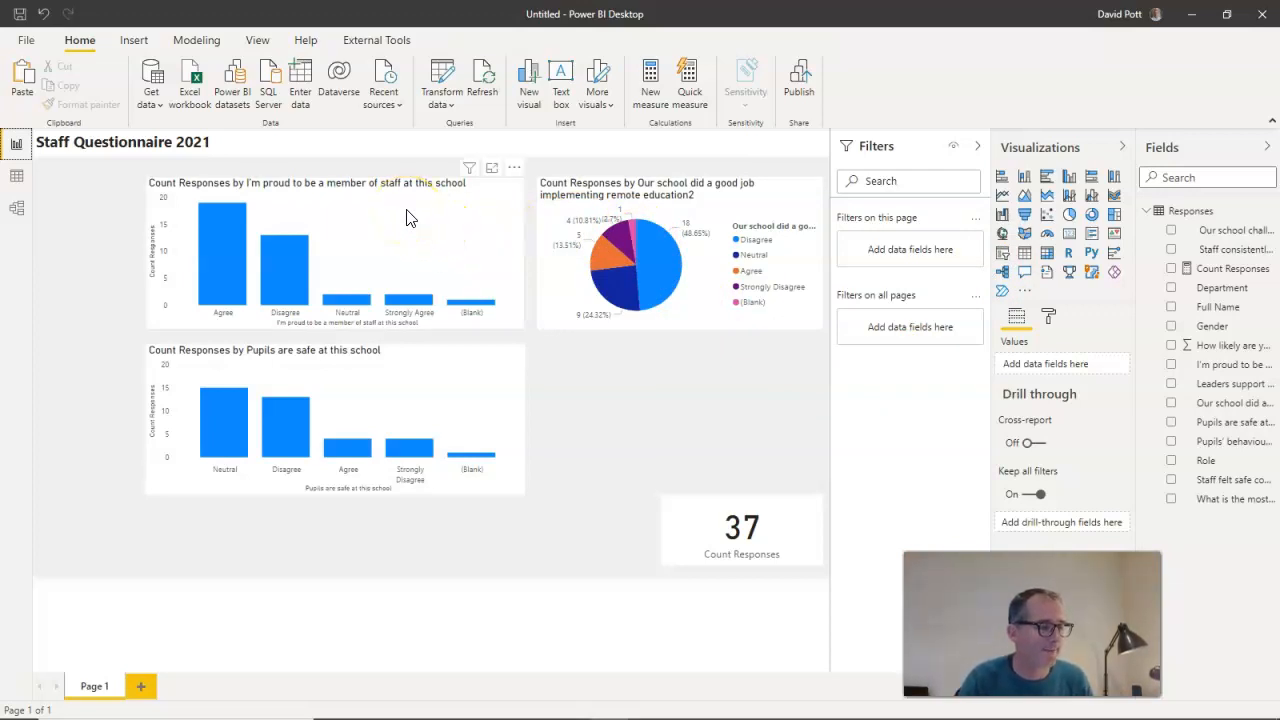
{"action": "left_click", "coordinate": [100, 228]}
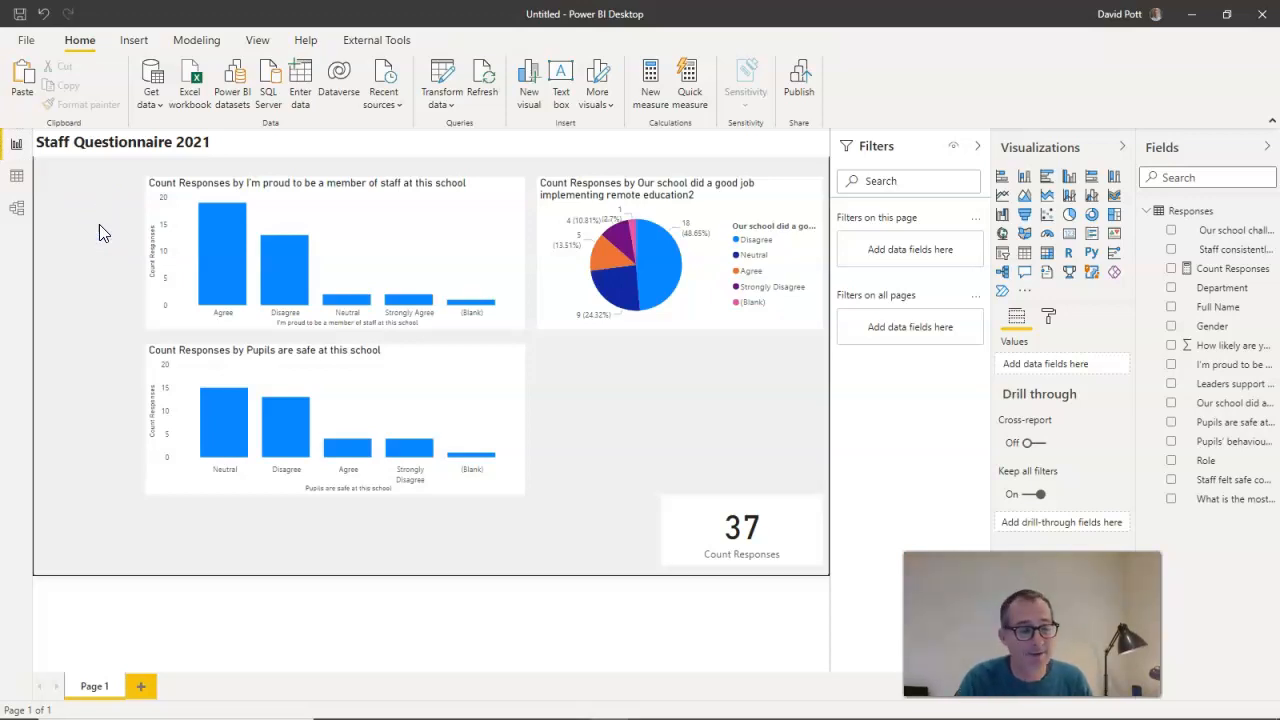
{"action": "left_click", "coordinate": [1005, 255]}
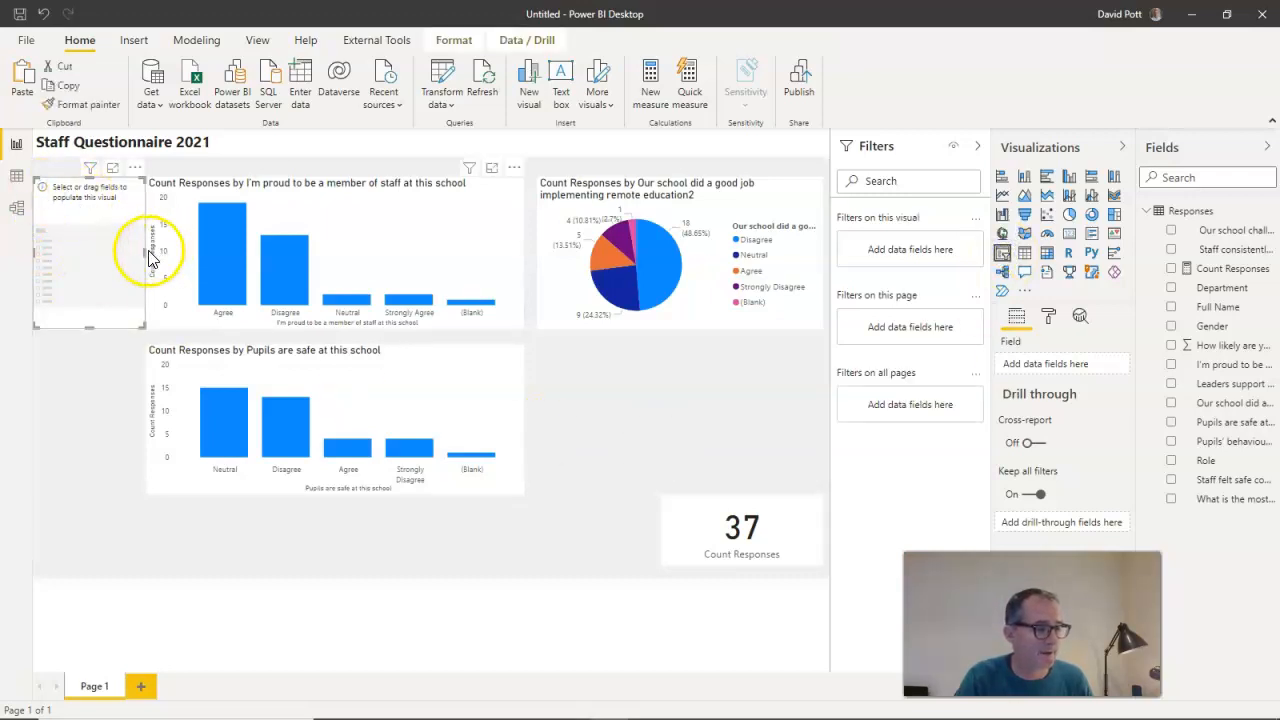
{"action": "left_click_drag", "start_coordinate": [145, 253], "coordinate": [131, 263]}
{"action": "left_click_drag", "start_coordinate": [78, 194], "coordinate": [86, 194]}
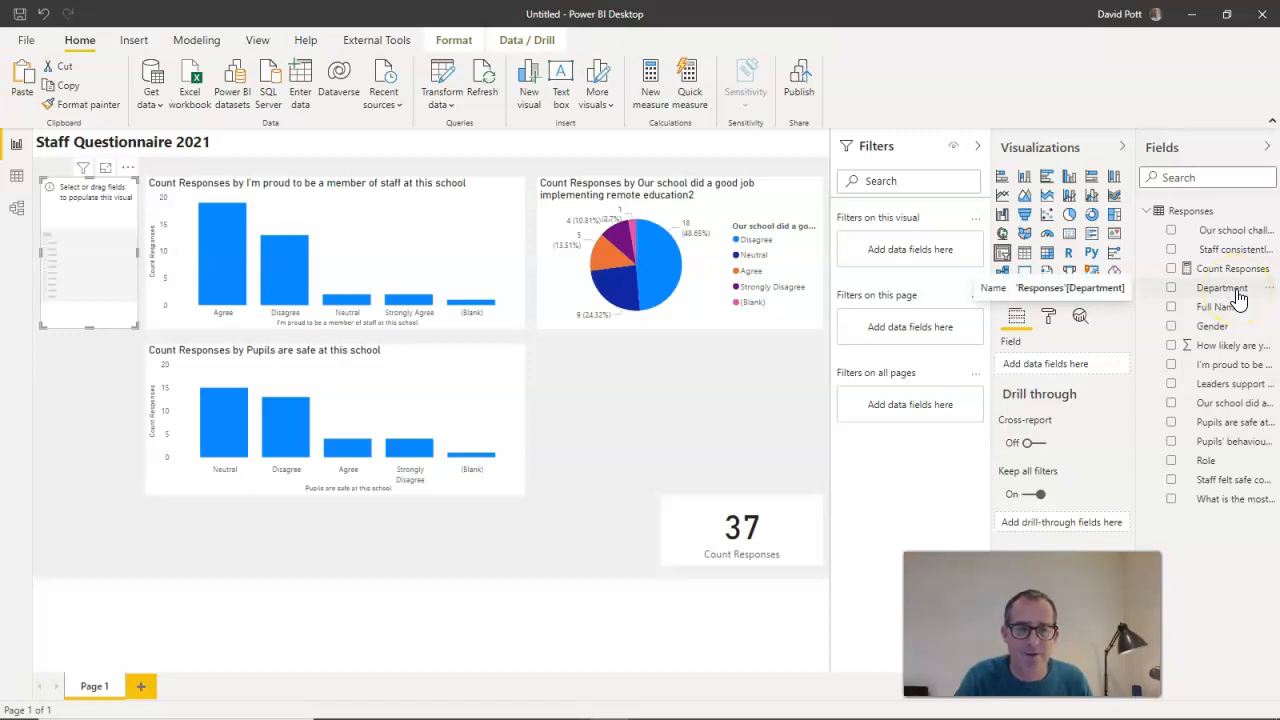
{"action": "left_click_drag", "start_coordinate": [1238, 297], "coordinate": [1091, 371]}
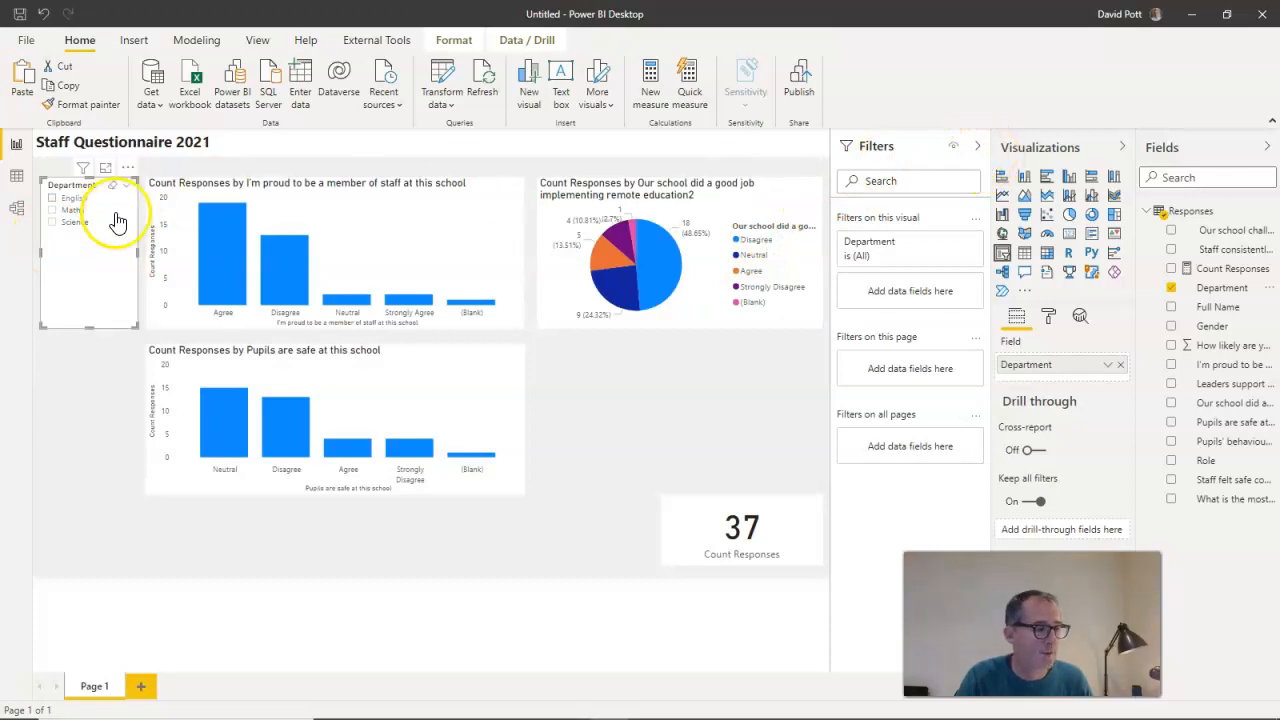
Test the Department slicer by filtering the page to English, Maths and Science in turn, and clear its selection
{"action": "left_click", "coordinate": [52, 198]}
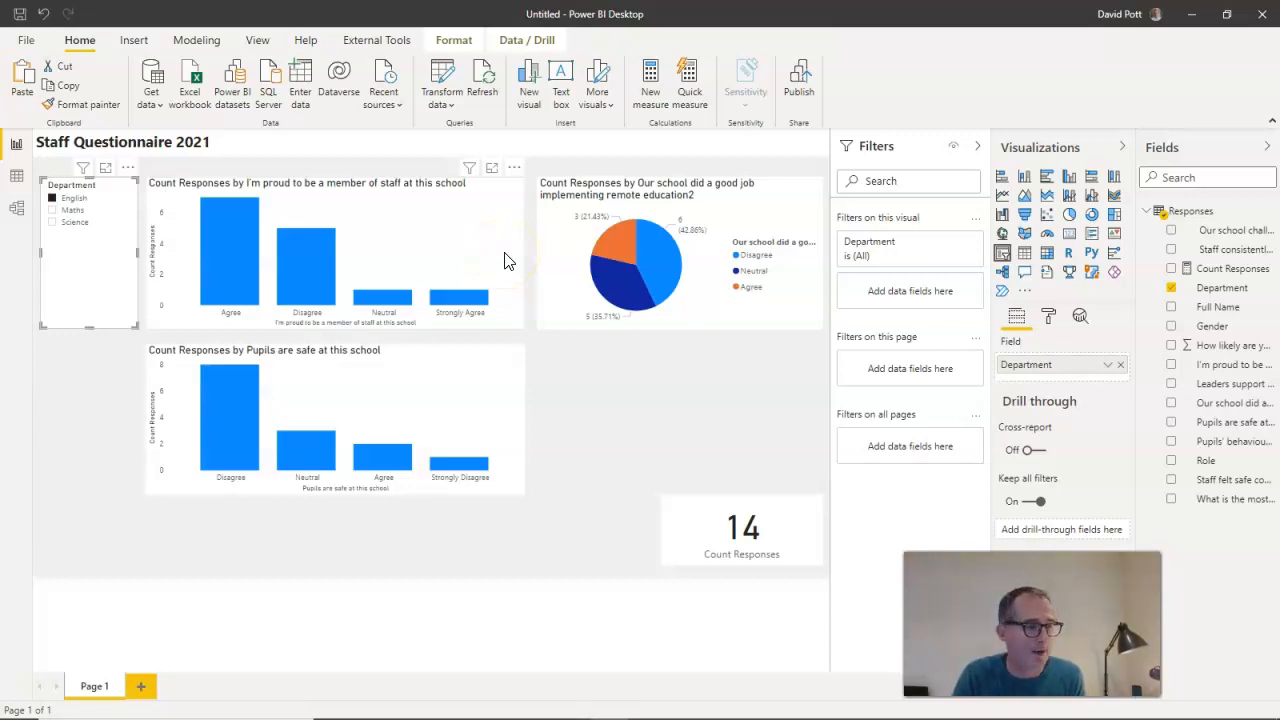
{"action": "left_click", "coordinate": [53, 210]}
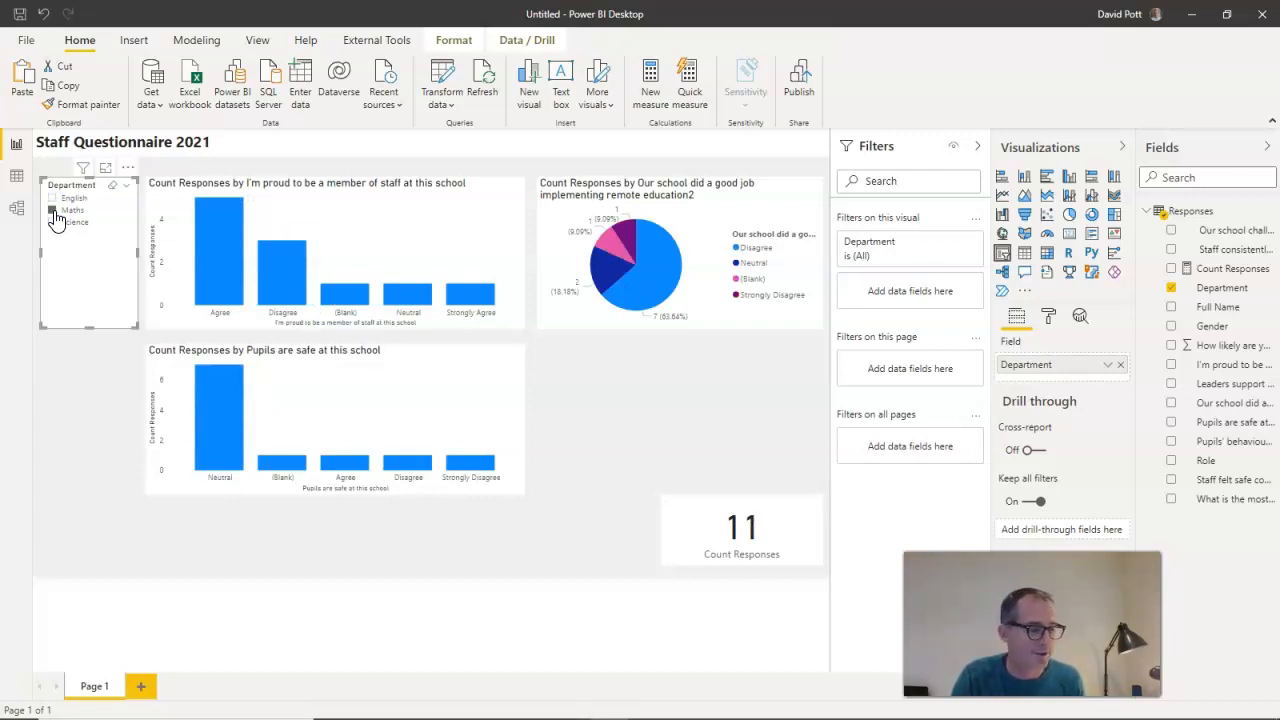
{"action": "left_click", "coordinate": [53, 222]}
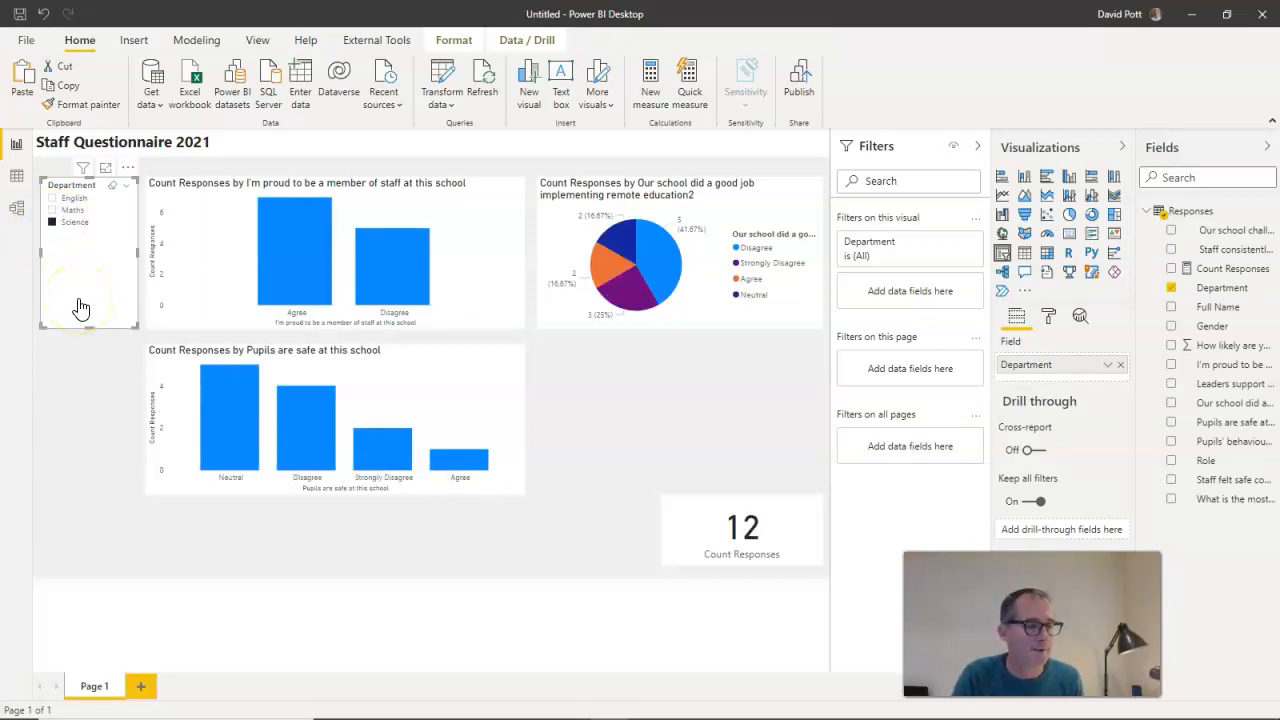
{"action": "left_click", "coordinate": [114, 191]}
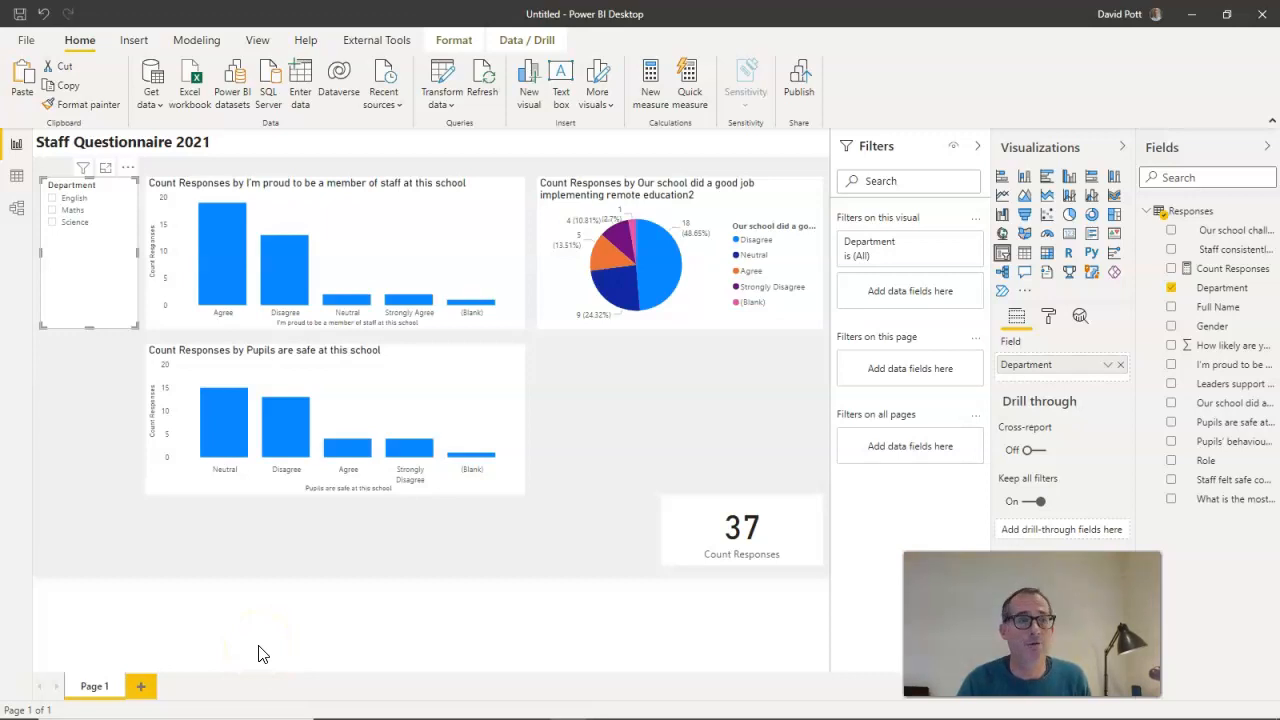
Add a second slicer below the Department slicer and fill it with the Role field
{"action": "left_click", "coordinate": [78, 375]}
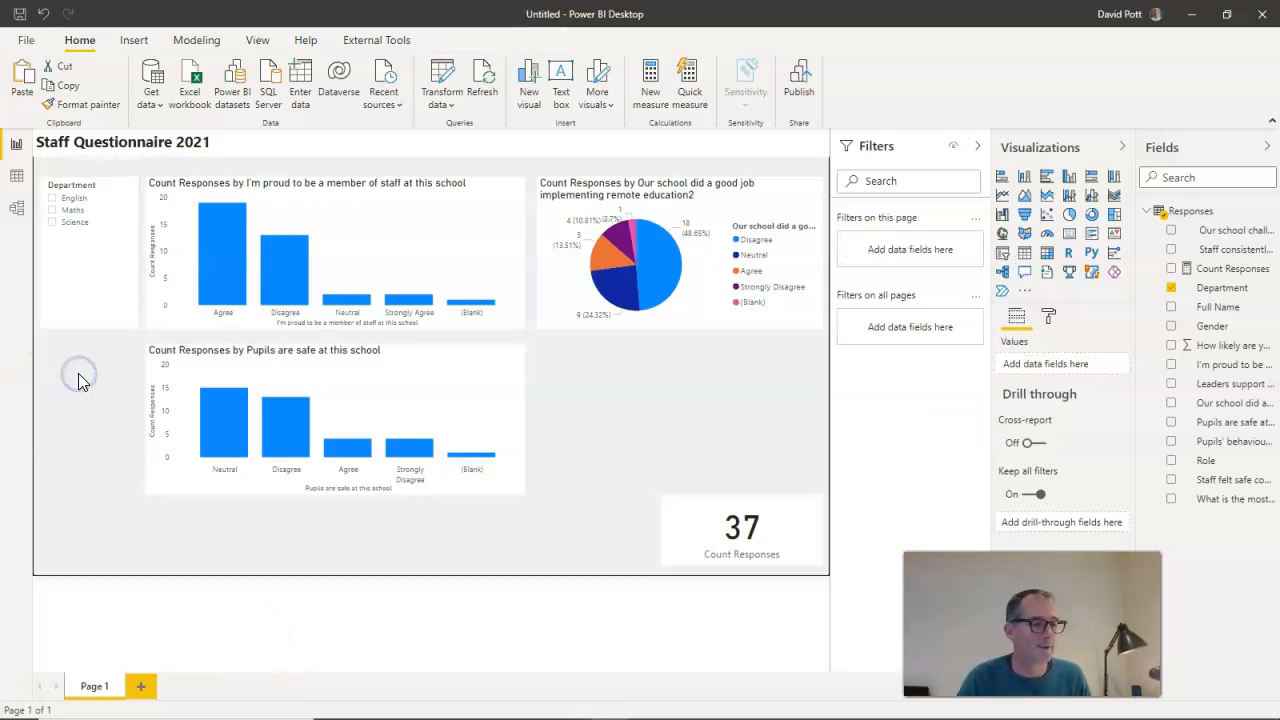
{"action": "left_click", "coordinate": [1004, 253]}
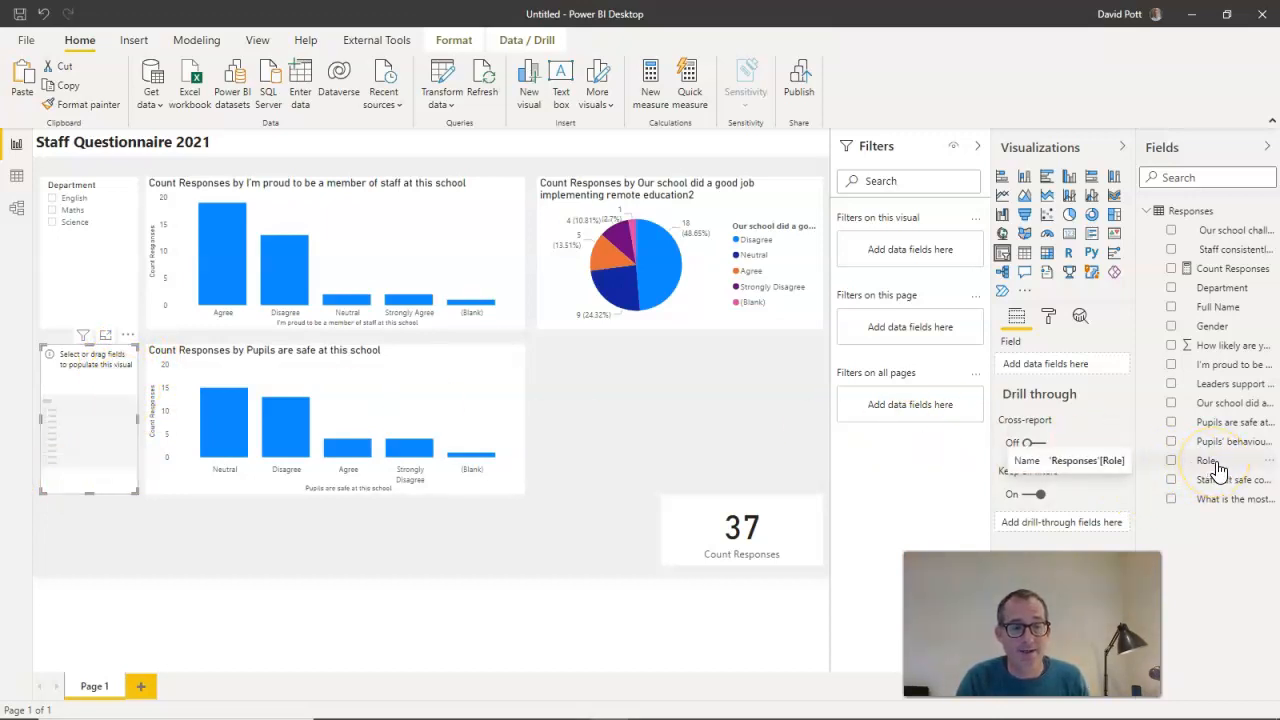
{"action": "left_click_drag", "start_coordinate": [1213, 466], "coordinate": [1077, 368]}
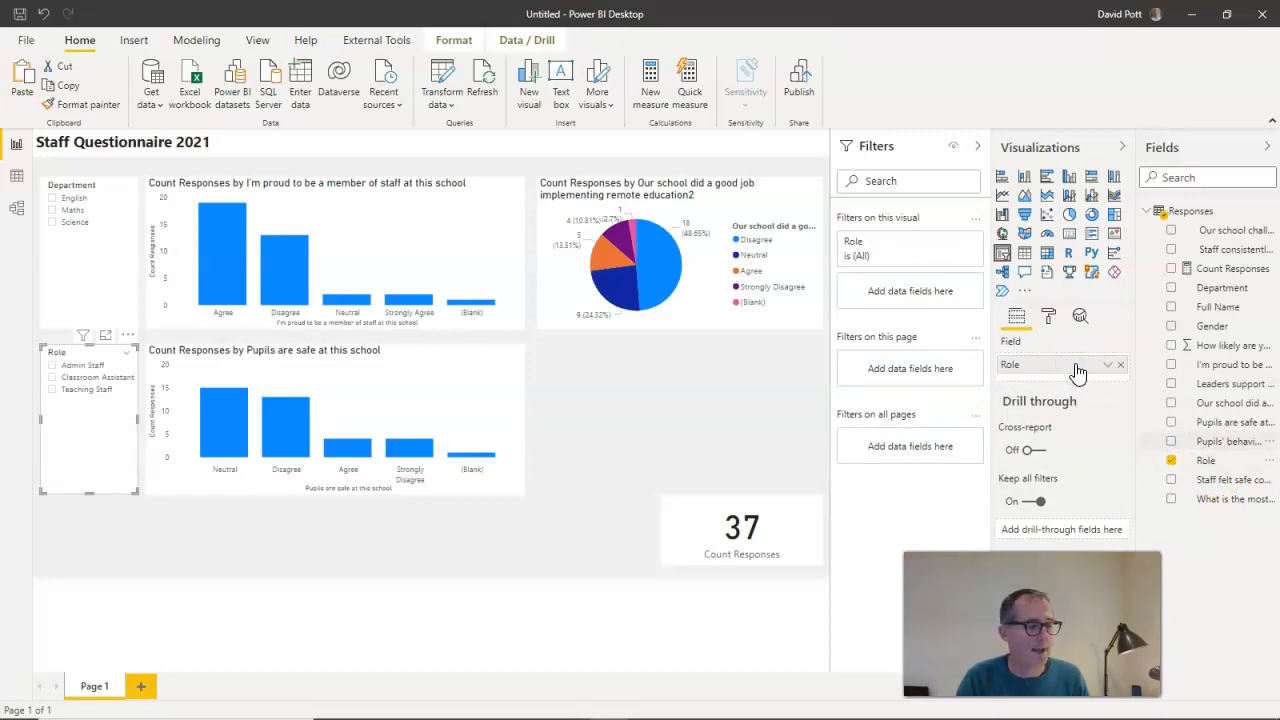
Filter the page by Teaching Staff and by Classroom Assistant, add the English department filter, and switch the role back to Teaching Staff
{"action": "left_click", "coordinate": [53, 392]}
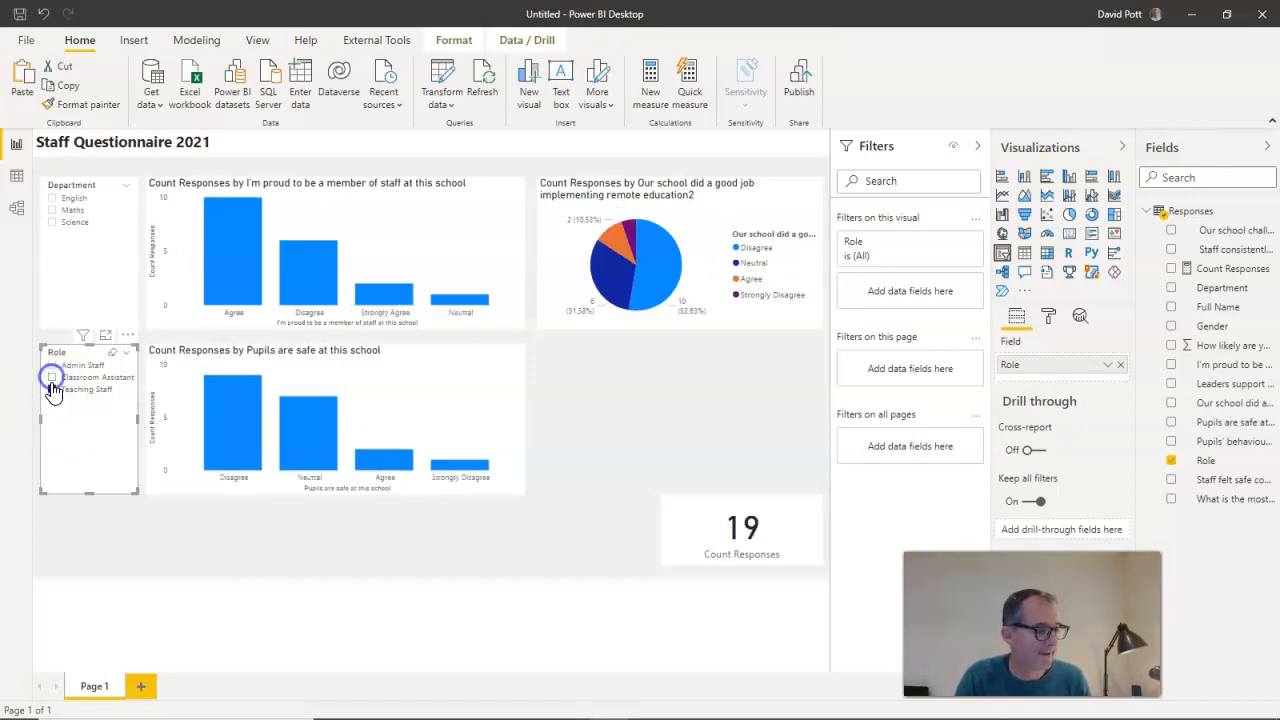
{"action": "left_click", "coordinate": [51, 378]}
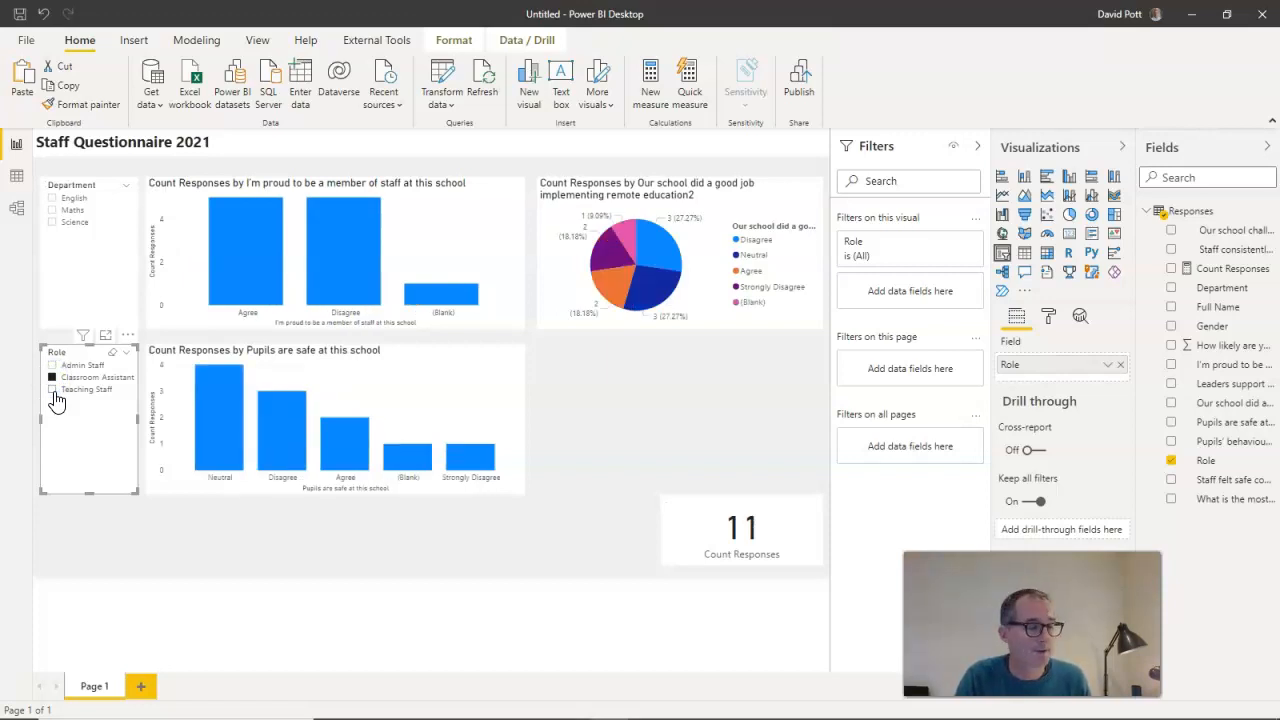
{"action": "left_click", "coordinate": [53, 199]}
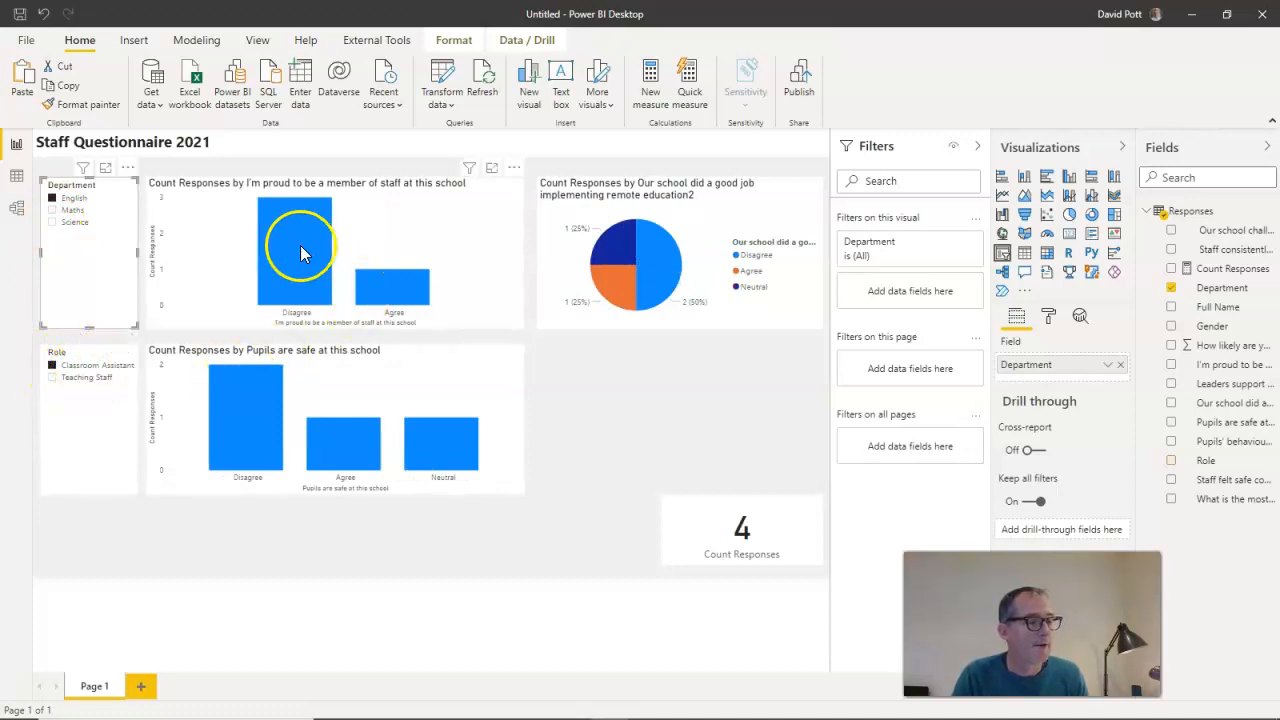
{"action": "left_click", "coordinate": [55, 378]}
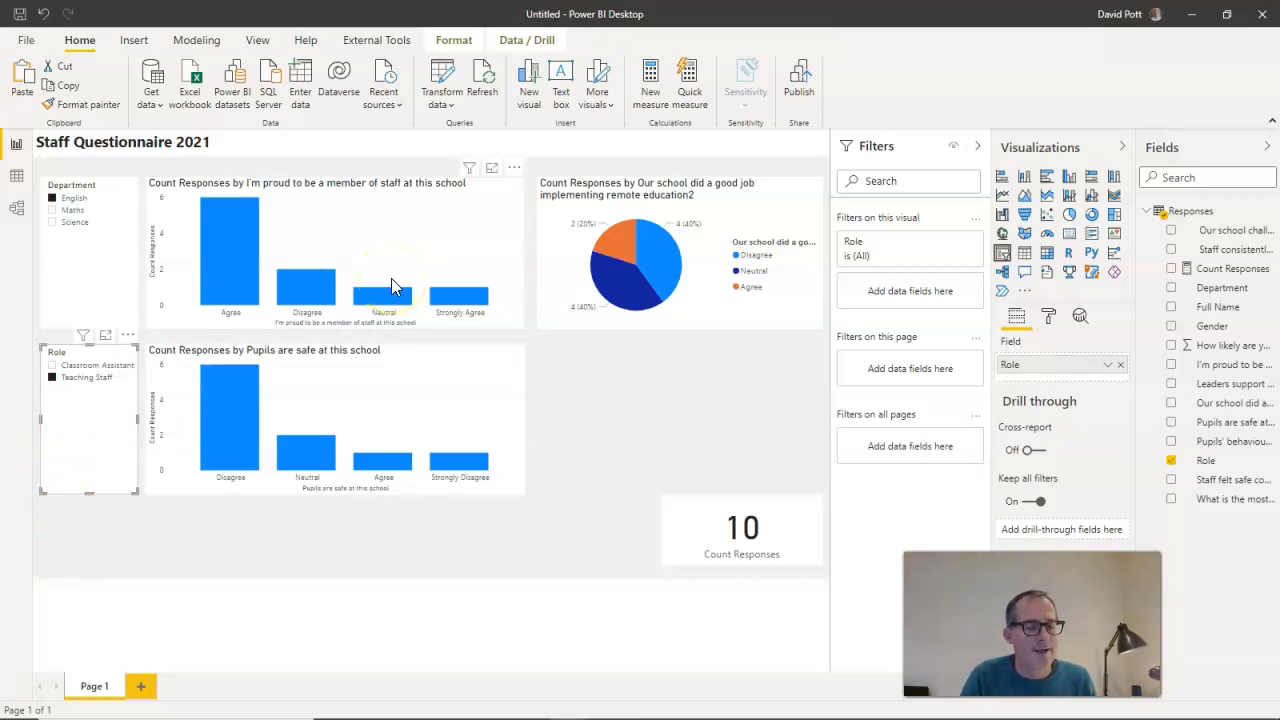
Expand the Title formatting options of the upper column chart
{"action": "left_click", "coordinate": [360, 196]}
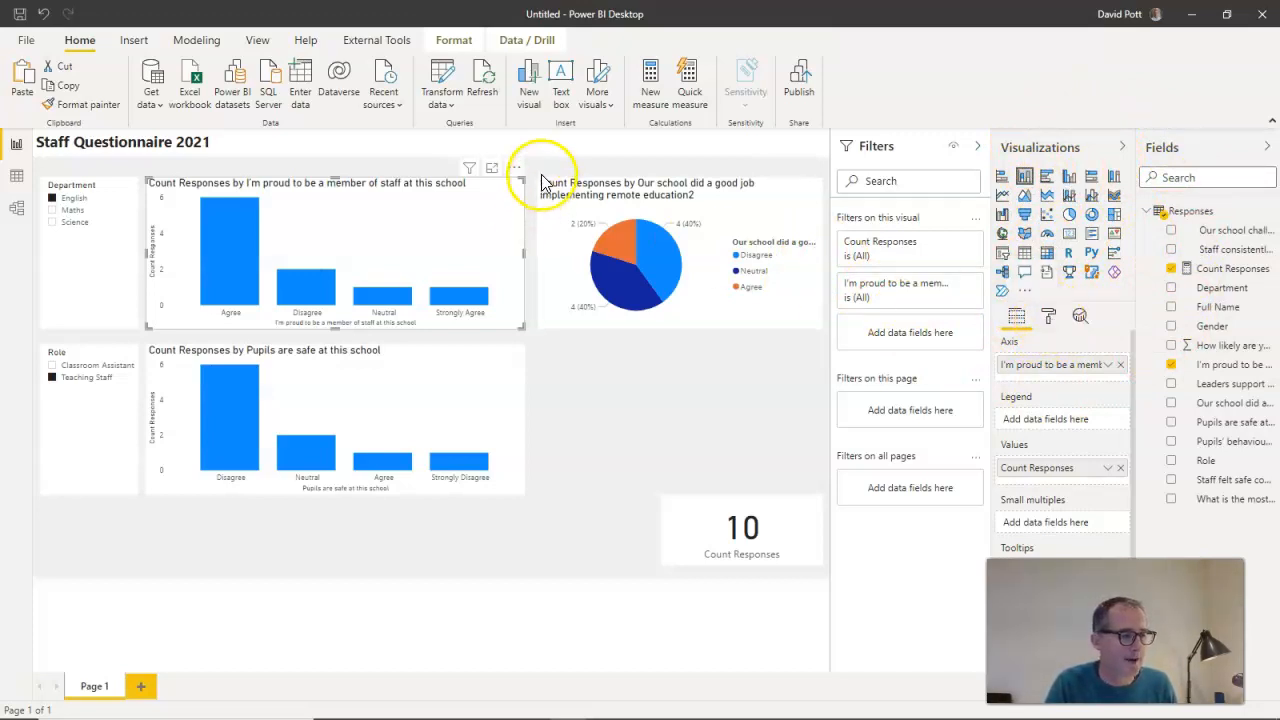
{"action": "left_click", "coordinate": [1048, 318]}
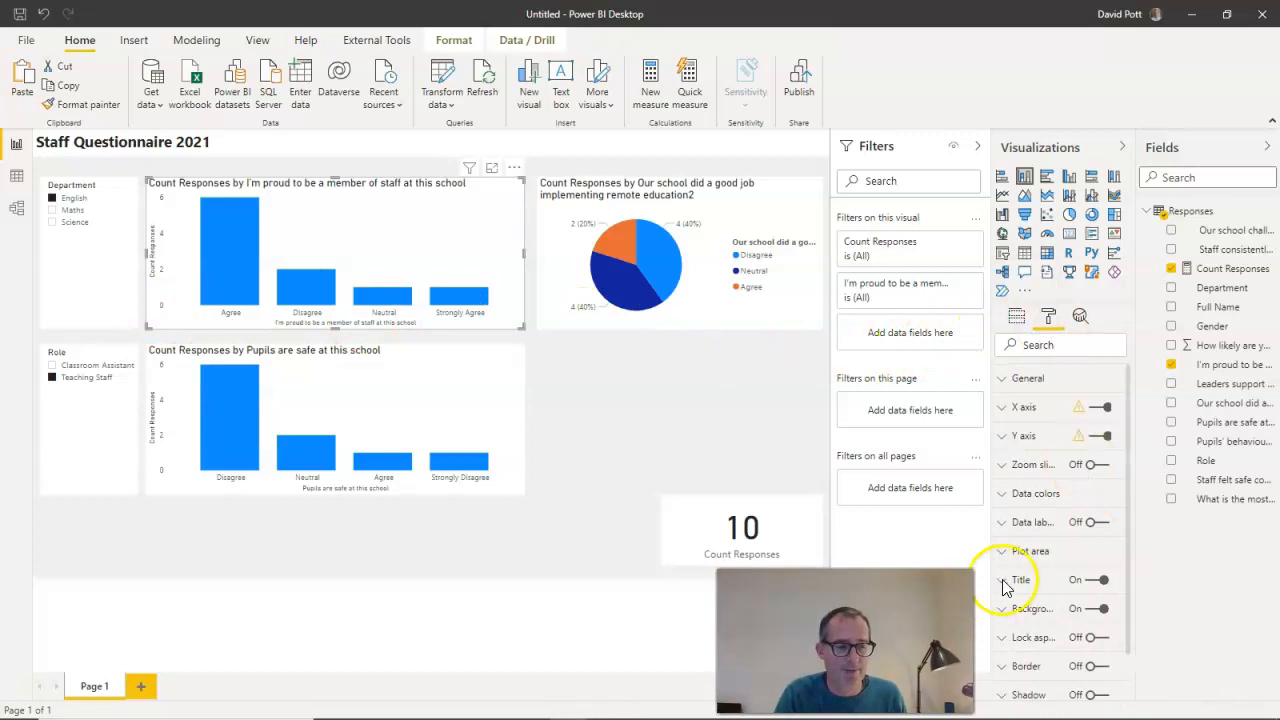
{"action": "scroll", "coordinate": [1022, 585], "scroll_direction": "down", "scroll_amount": 2}
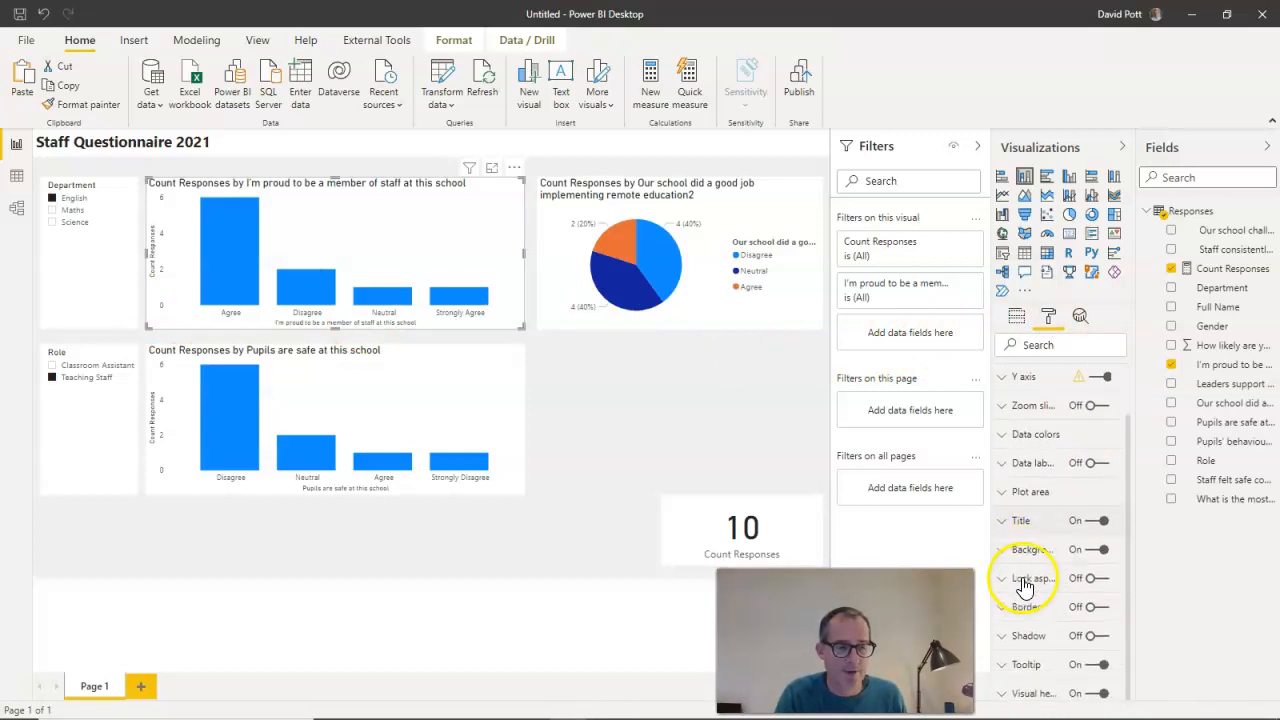
{"action": "left_click", "coordinate": [1007, 528]}
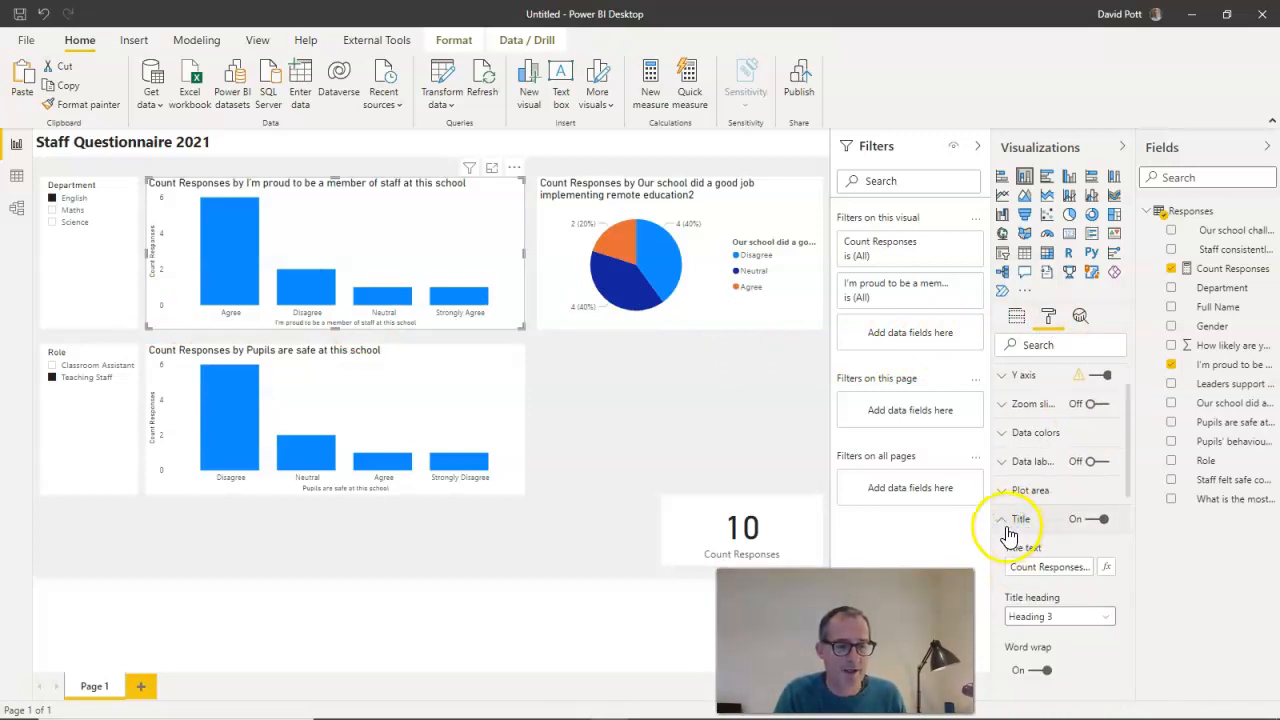
{"action": "left_click", "coordinate": [1007, 528]}
{"action": "left_click", "coordinate": [1007, 524]}
{"action": "left_click", "coordinate": [1003, 516]}
{"action": "left_click", "coordinate": [1003, 516]}
Remove "Count Responses by" from the upper chart's title, leaving "I'm proud to be a member of staff at this school", and collapse the Filters pane
{"action": "scroll", "coordinate": [1007, 535], "scroll_direction": "down", "scroll_amount": 2}
{"action": "scroll", "coordinate": [1007, 535], "scroll_direction": "down", "scroll_amount": 2}
{"action": "left_click", "coordinate": [1032, 407]}
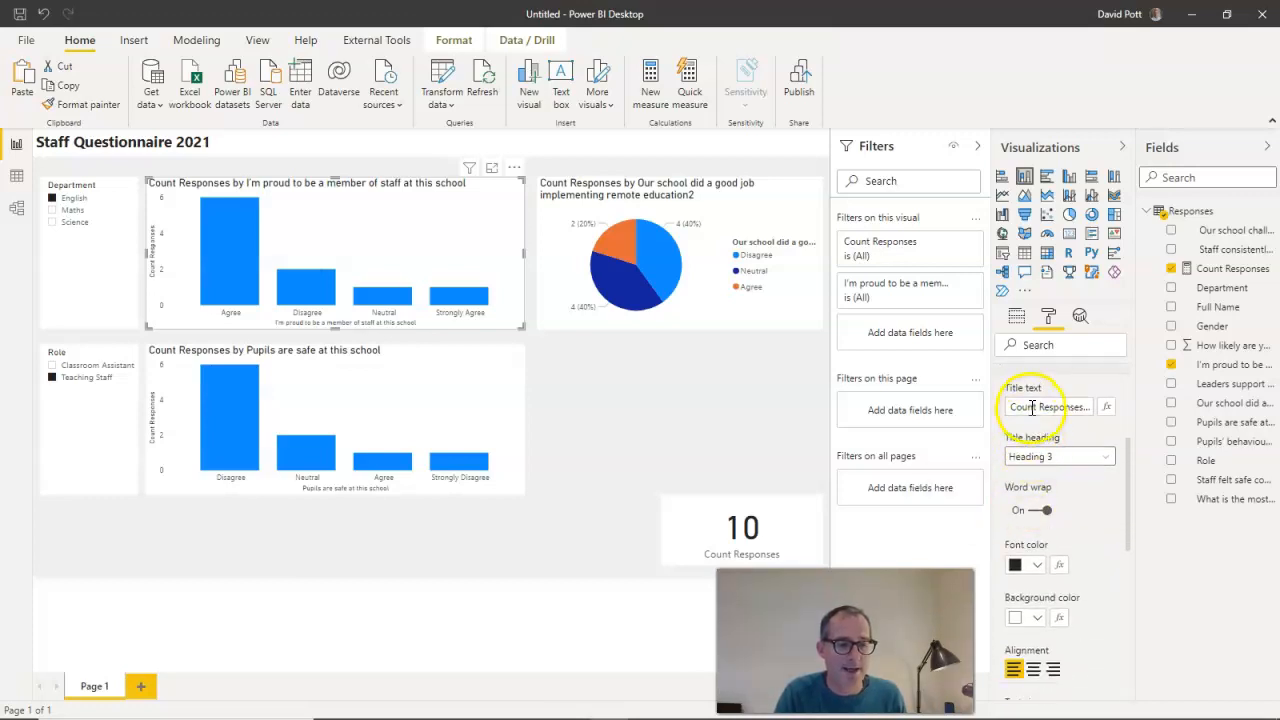
{"action": "left_click", "coordinate": [1030, 407]}
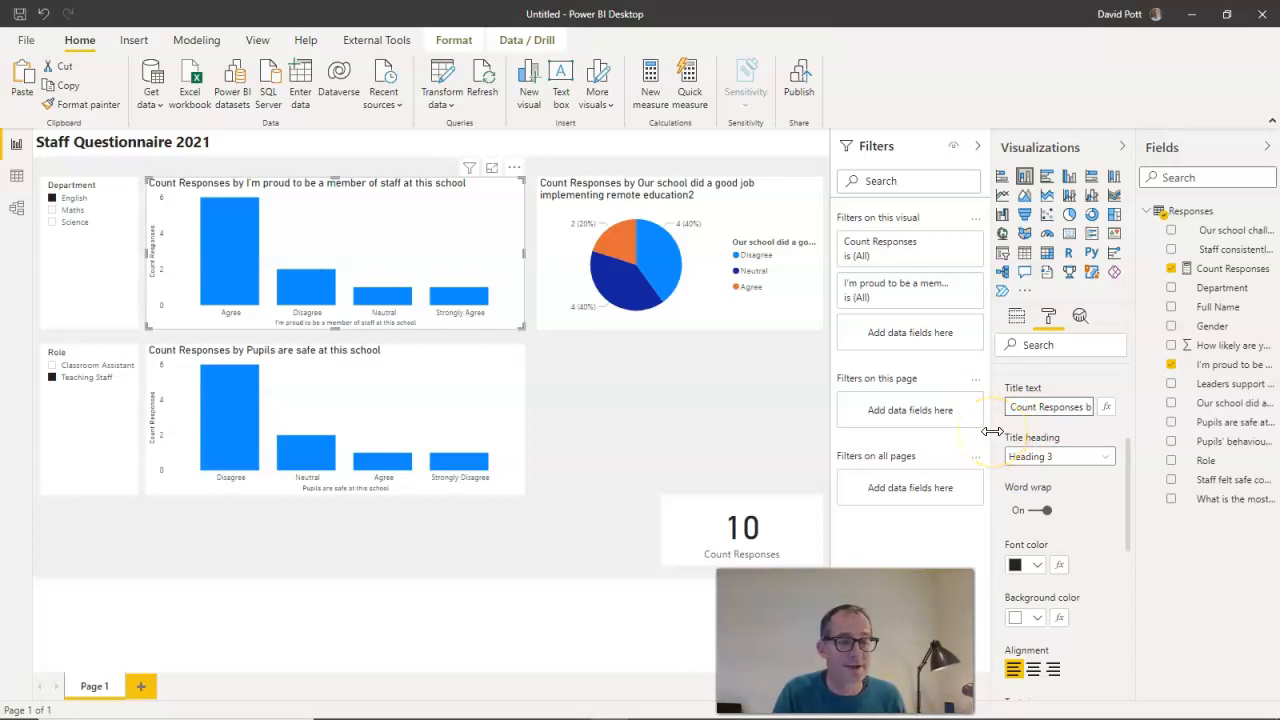
{"action": "left_click_drag", "start_coordinate": [990, 437], "coordinate": [880, 447]}
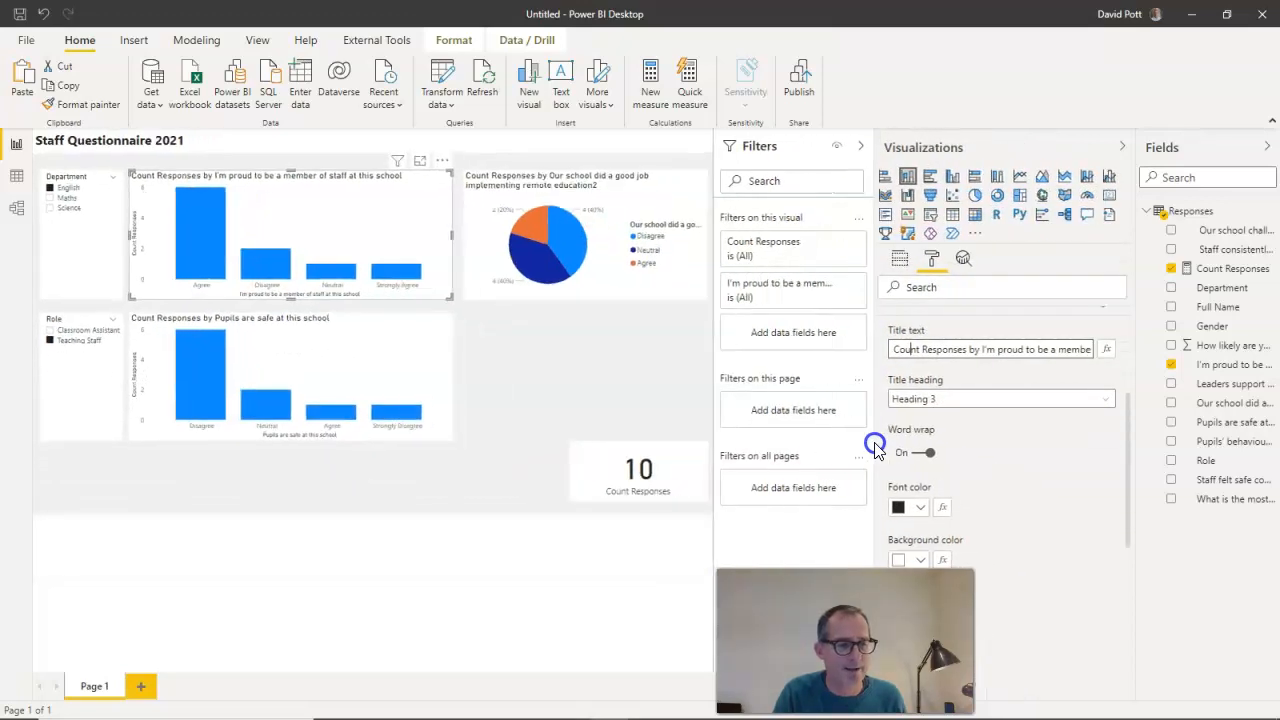
{"action": "left_click", "coordinate": [980, 349]}
{"action": "left_click", "coordinate": [979, 349]}
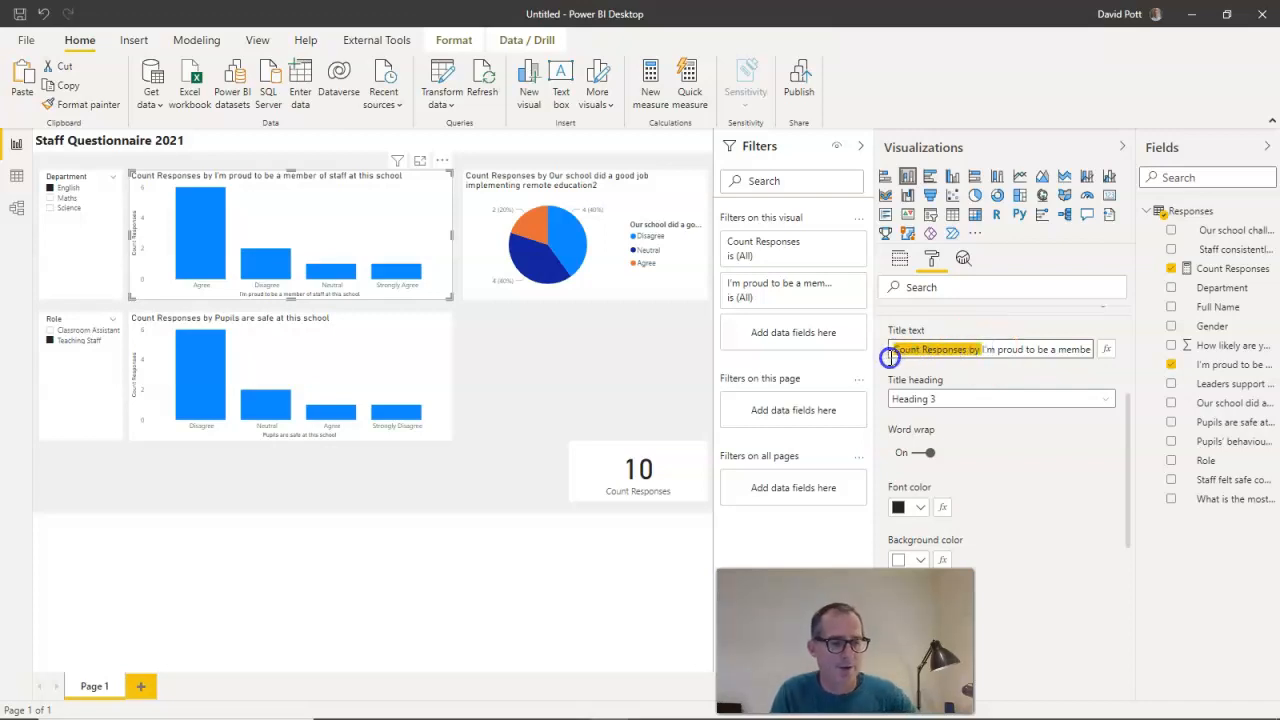
{"action": "key", "text": "BackSpace"}
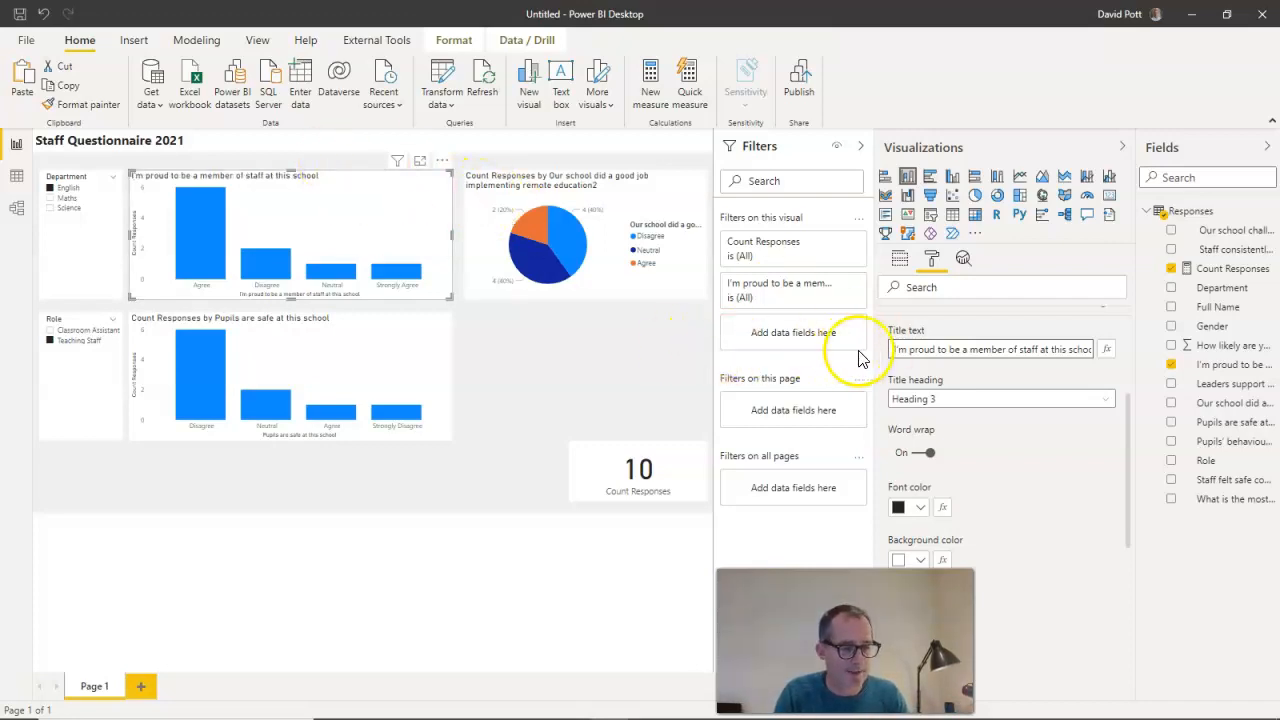
{"action": "left_click", "coordinate": [860, 147]}
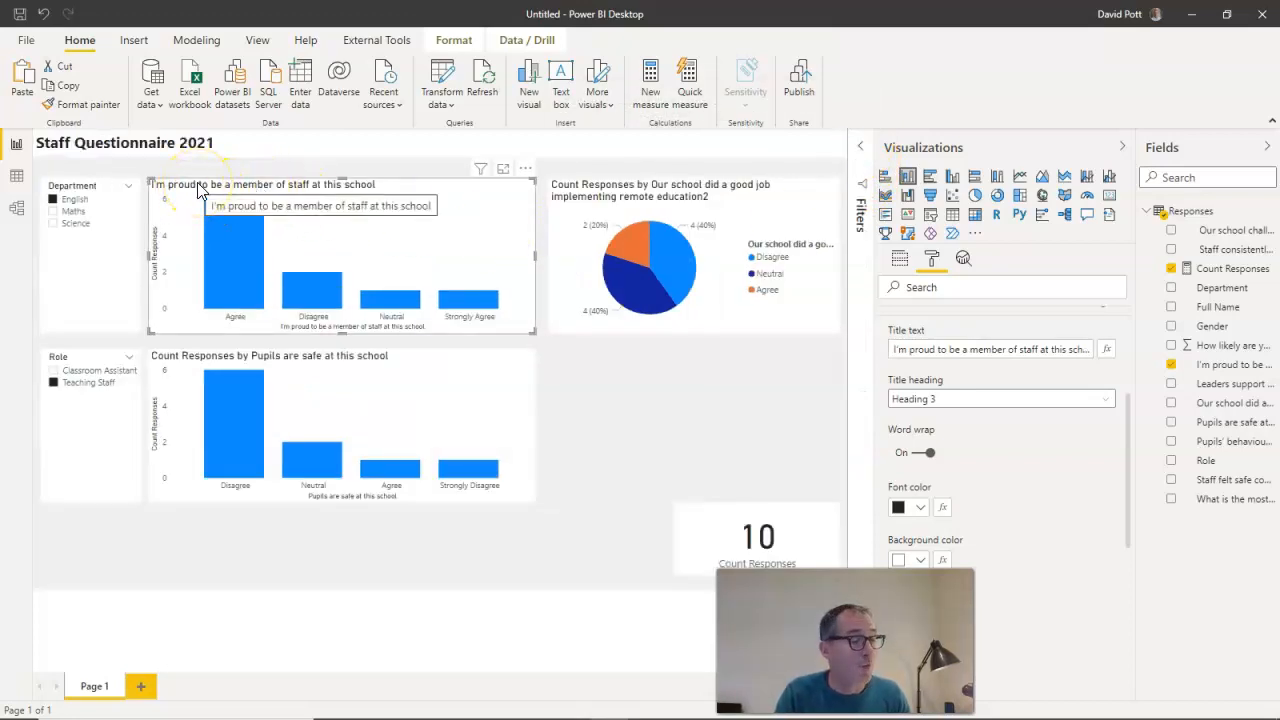
Shorten the lower column chart's title to "Pupils are safe at this school"
{"action": "left_click", "coordinate": [322, 365]}
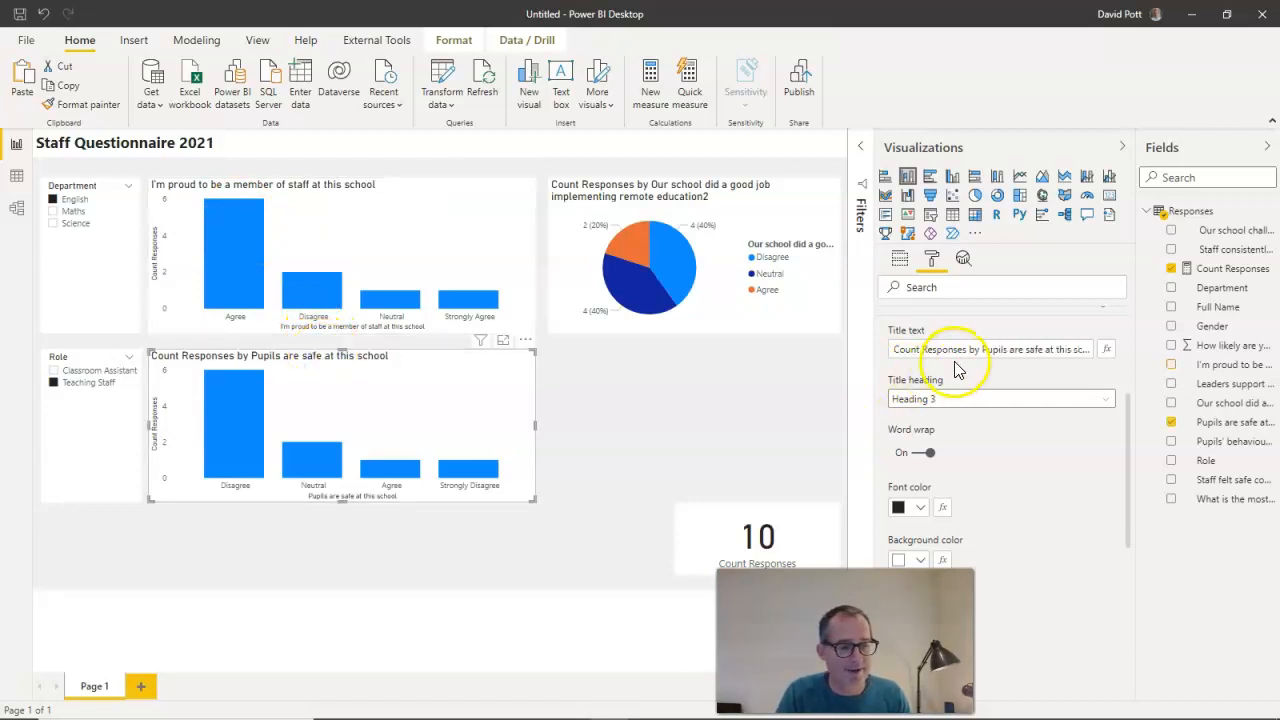
{"action": "left_click", "coordinate": [908, 348]}
{"action": "left_click", "coordinate": [893, 351]}
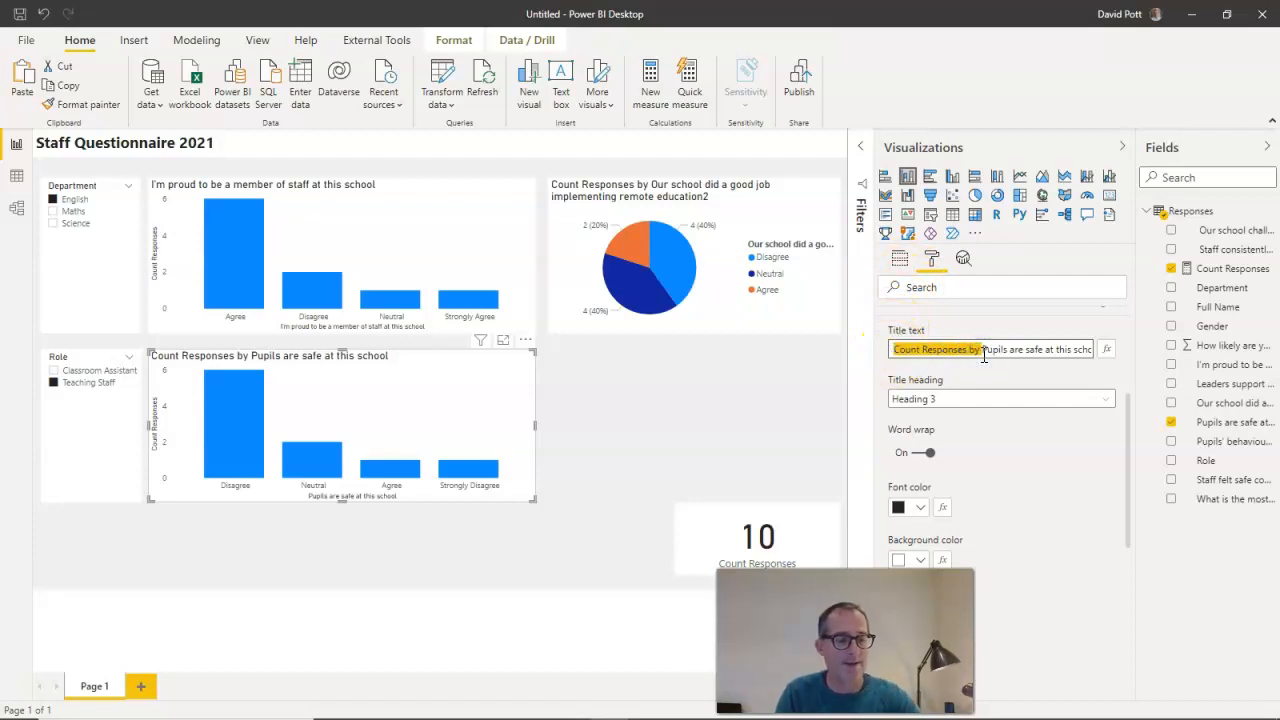
{"action": "key", "text": "BackSpace"}
Shorten the pie chart's title to "Our school did a good job implementing remote education2"
{"action": "left_click", "coordinate": [624, 199]}
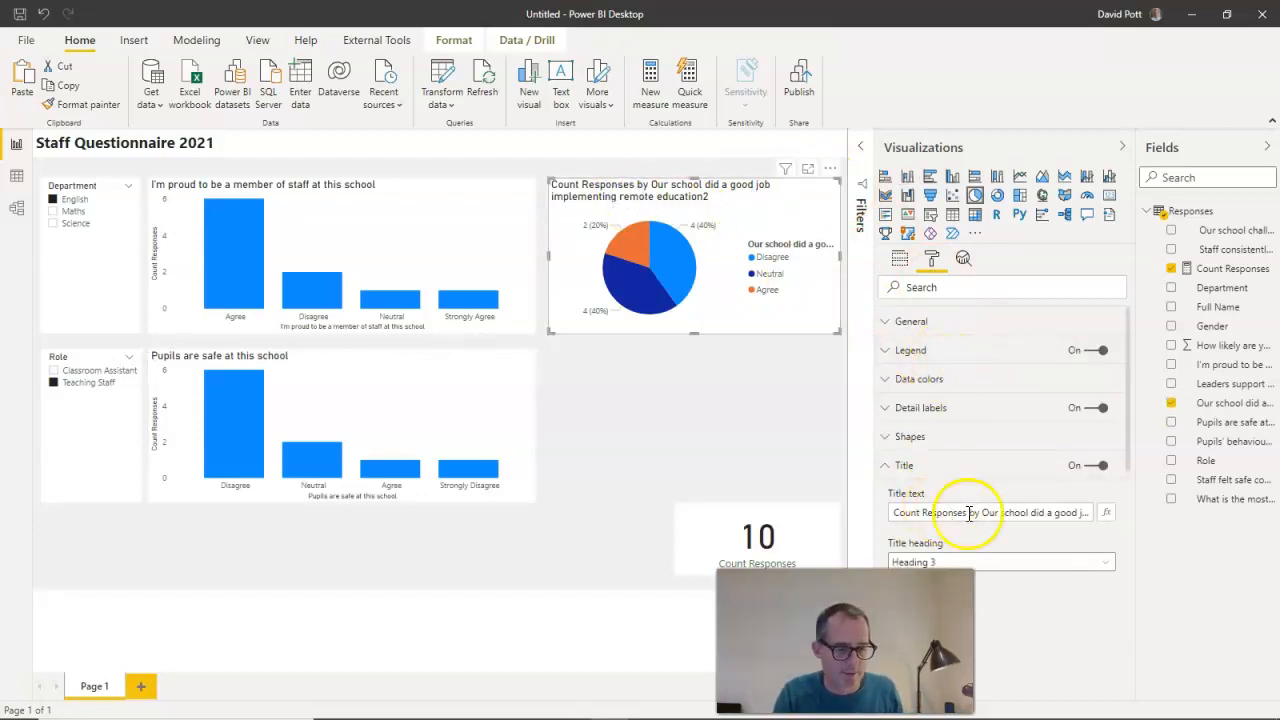
{"action": "left_click_drag", "start_coordinate": [984, 512], "coordinate": [790, 512]}
{"action": "key", "text": "BackSpace"}
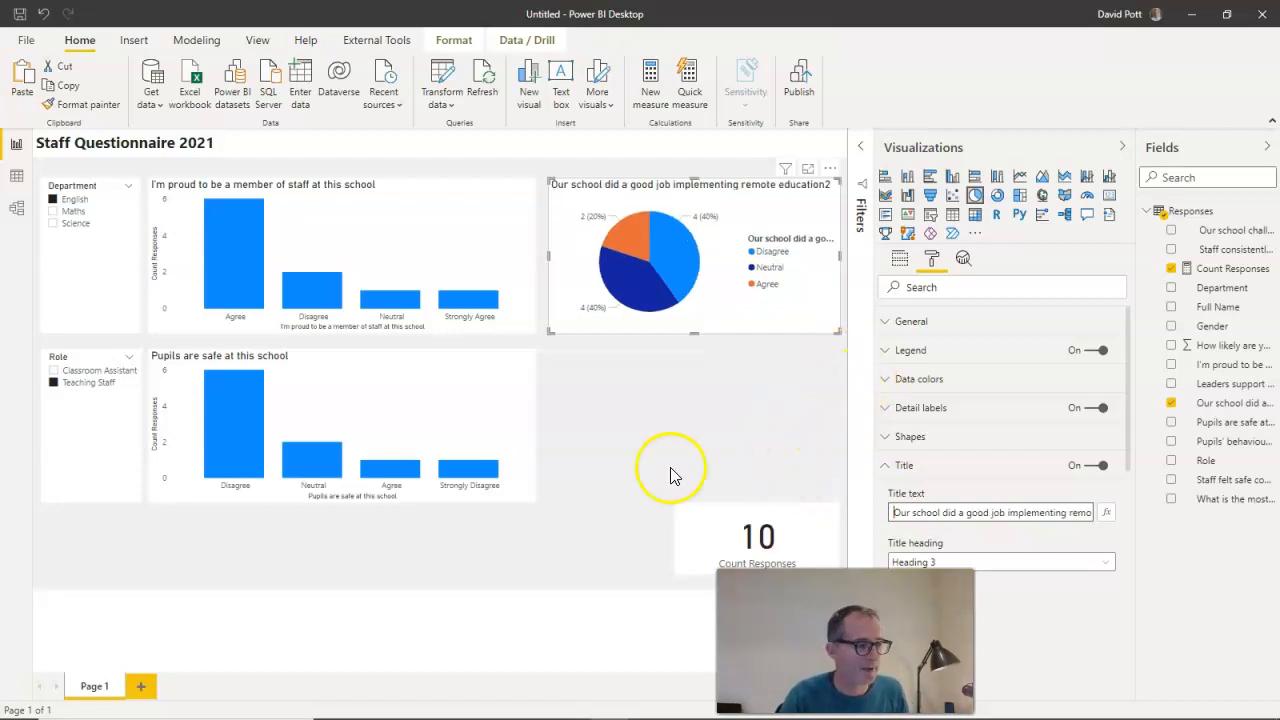
Turn on data labels for both the upper and lower column charts
{"action": "left_click", "coordinate": [310, 201]}
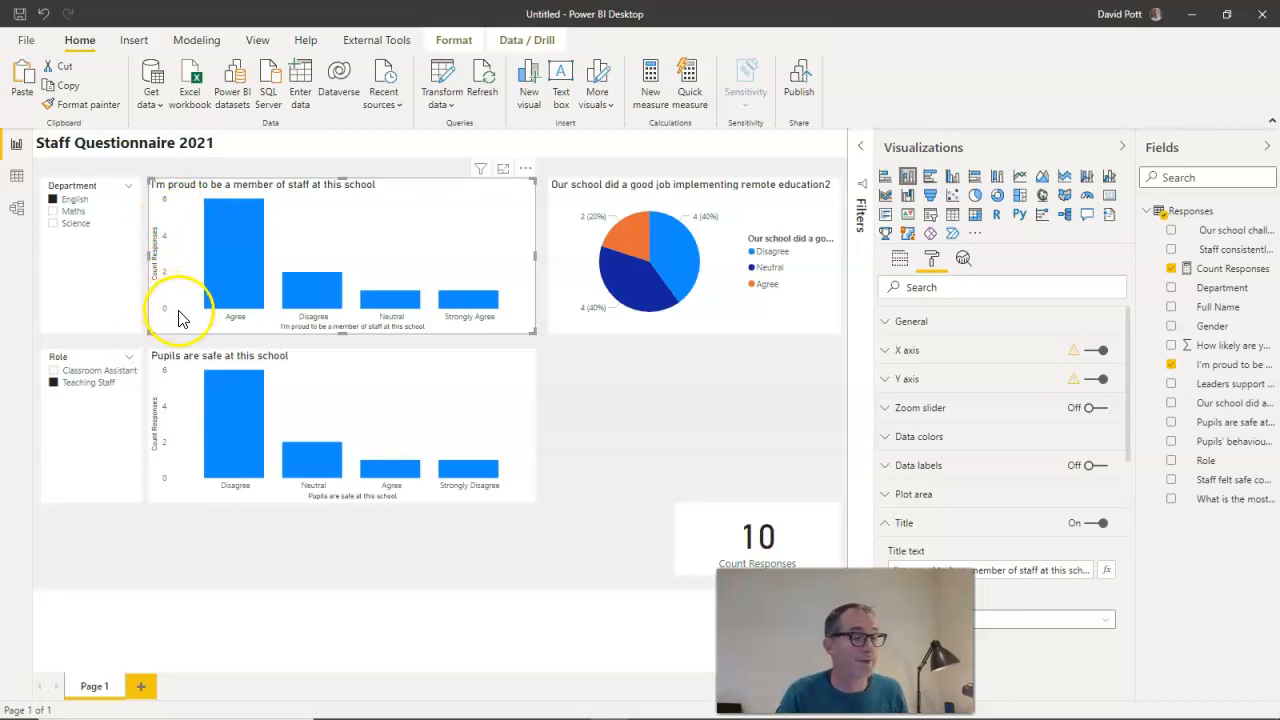
{"action": "mouse_move", "coordinate": [219, 250]}
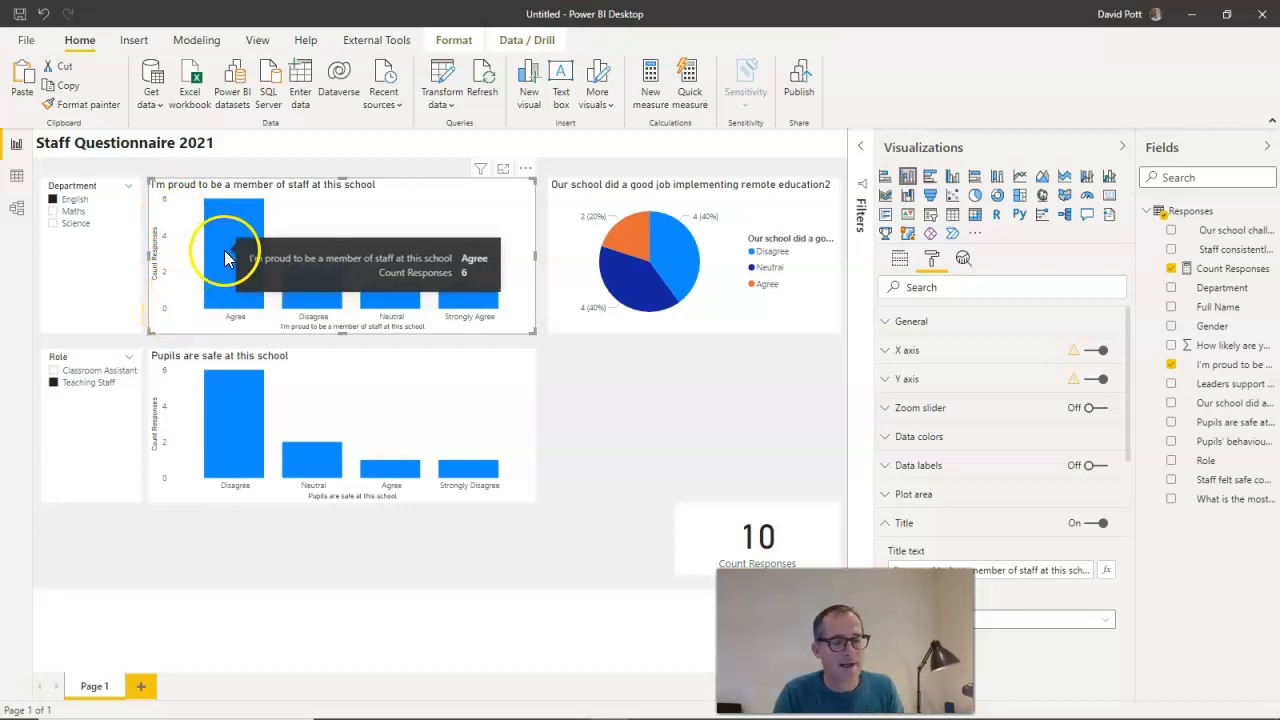
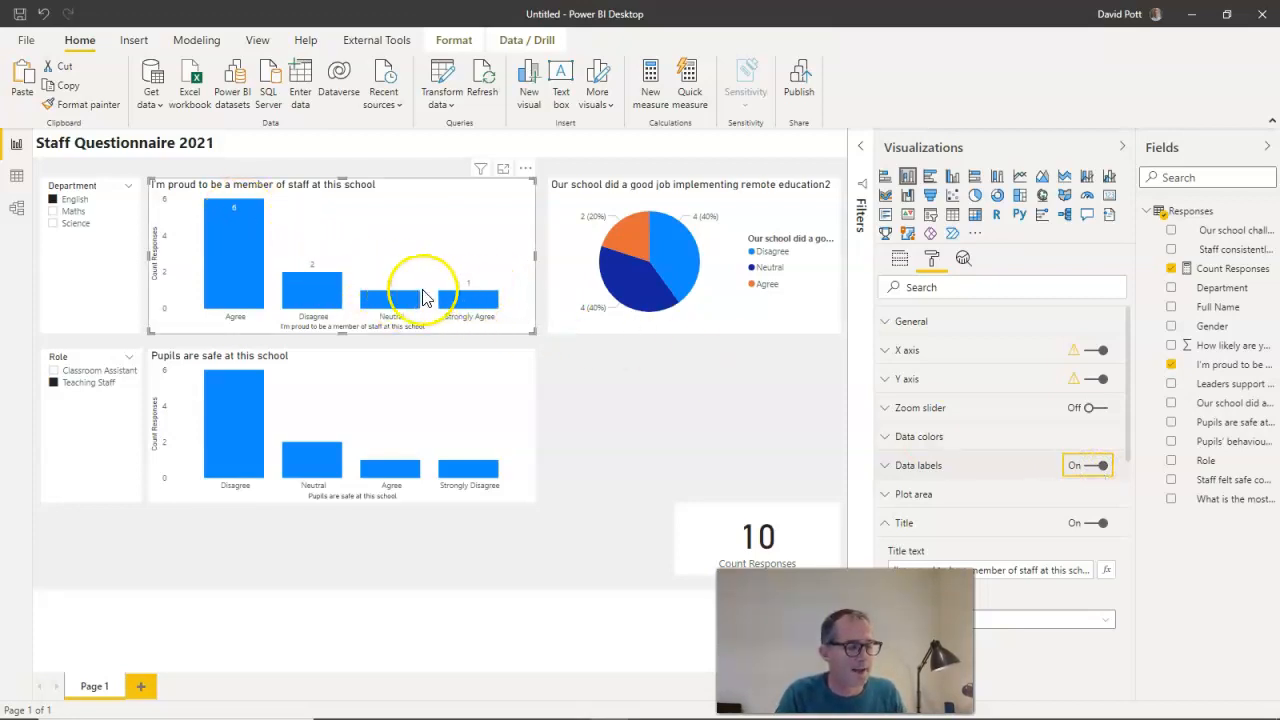
{"action": "left_click", "coordinate": [283, 366]}
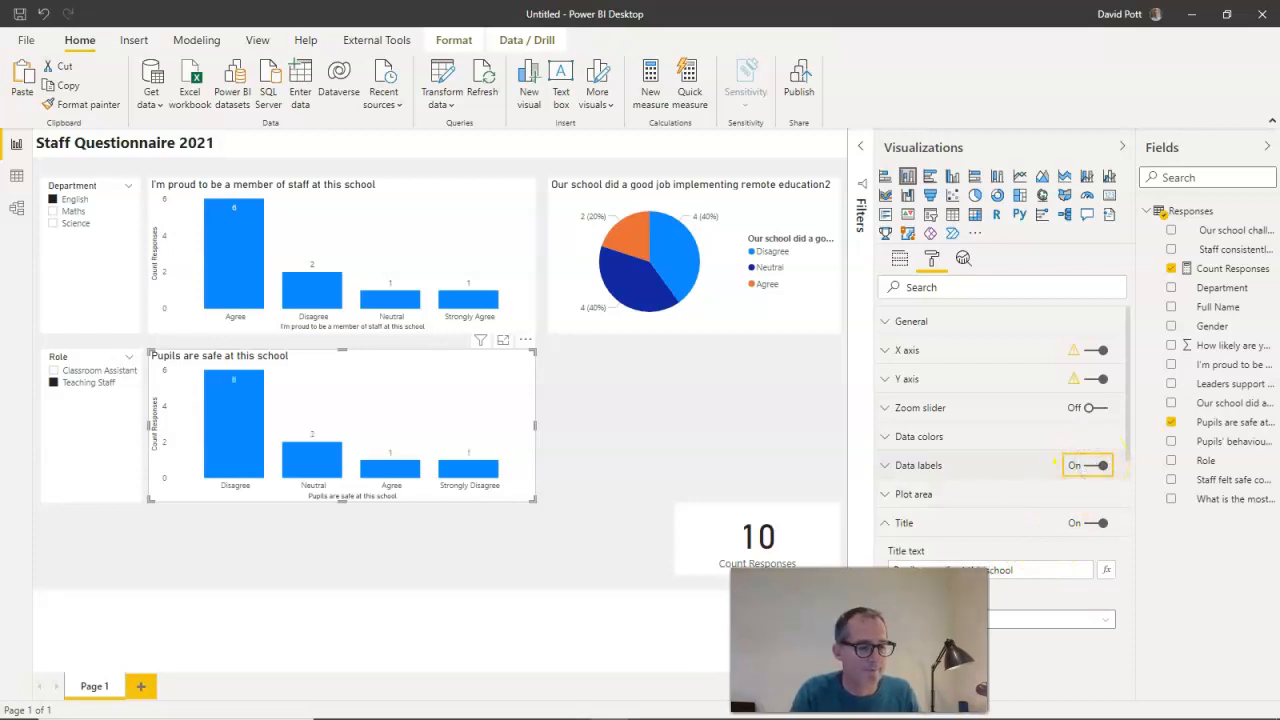
Turn off the Y axis and the X axis title on the "I'm proud to be a member of staff at this school" chart
{"action": "left_click", "coordinate": [340, 218]}
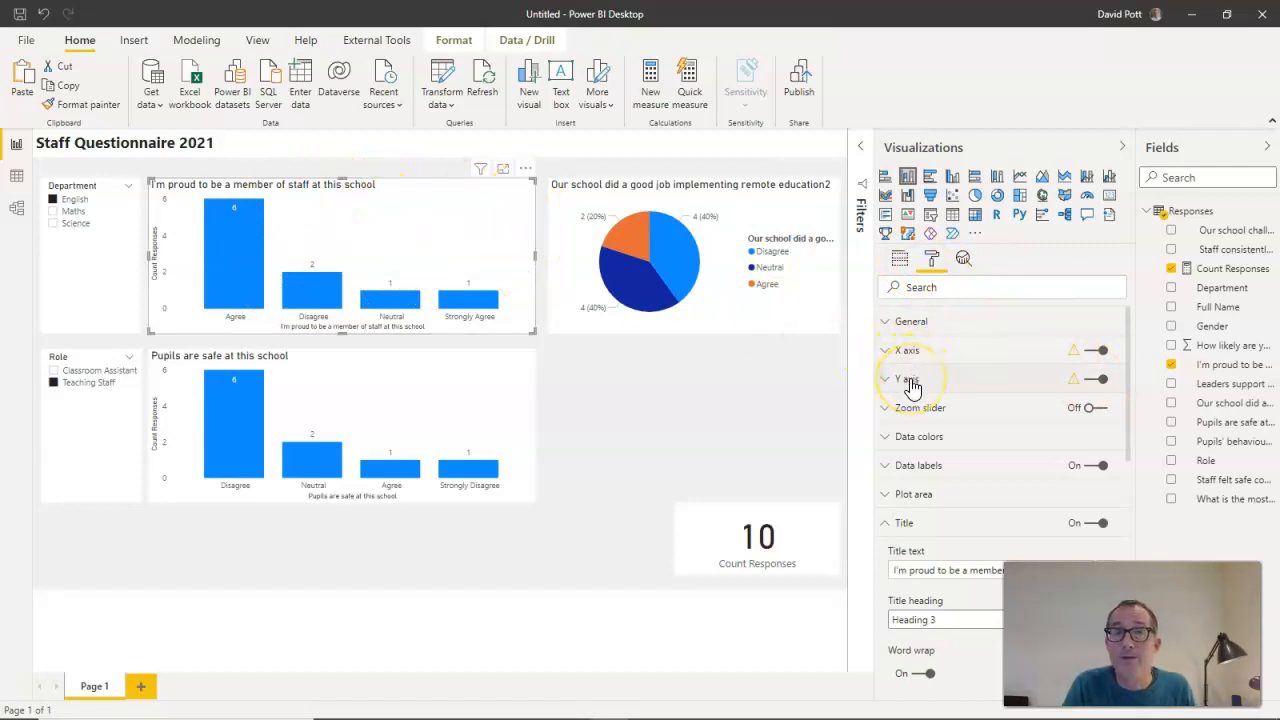
{"action": "left_click", "coordinate": [1094, 379]}
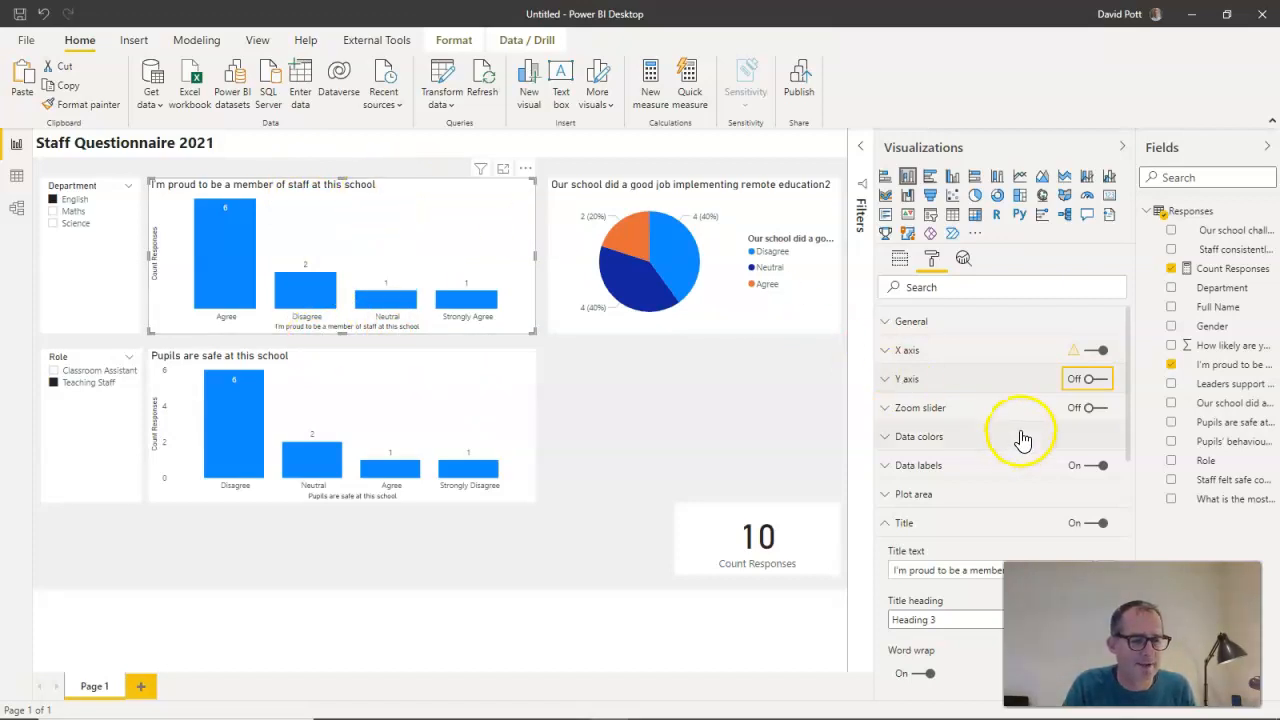
{"action": "left_click", "coordinate": [886, 350]}
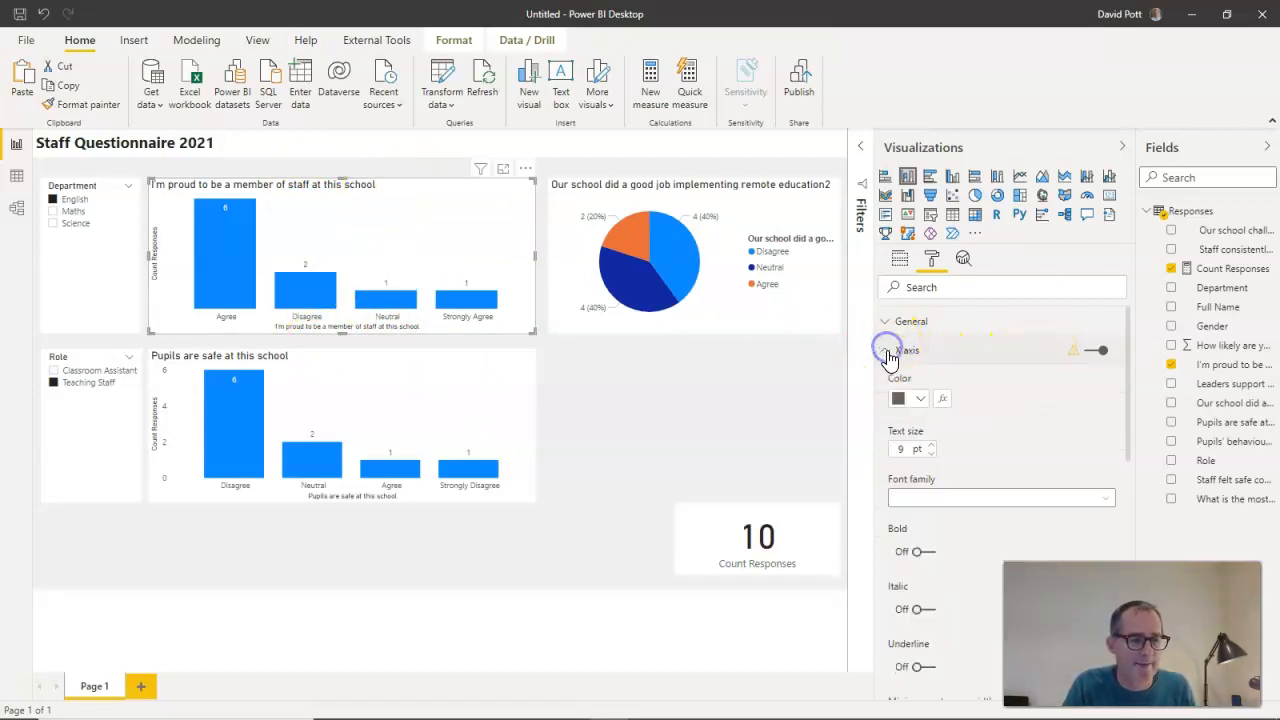
{"action": "scroll", "coordinate": [958, 368], "scroll_direction": "down", "scroll_amount": 5}
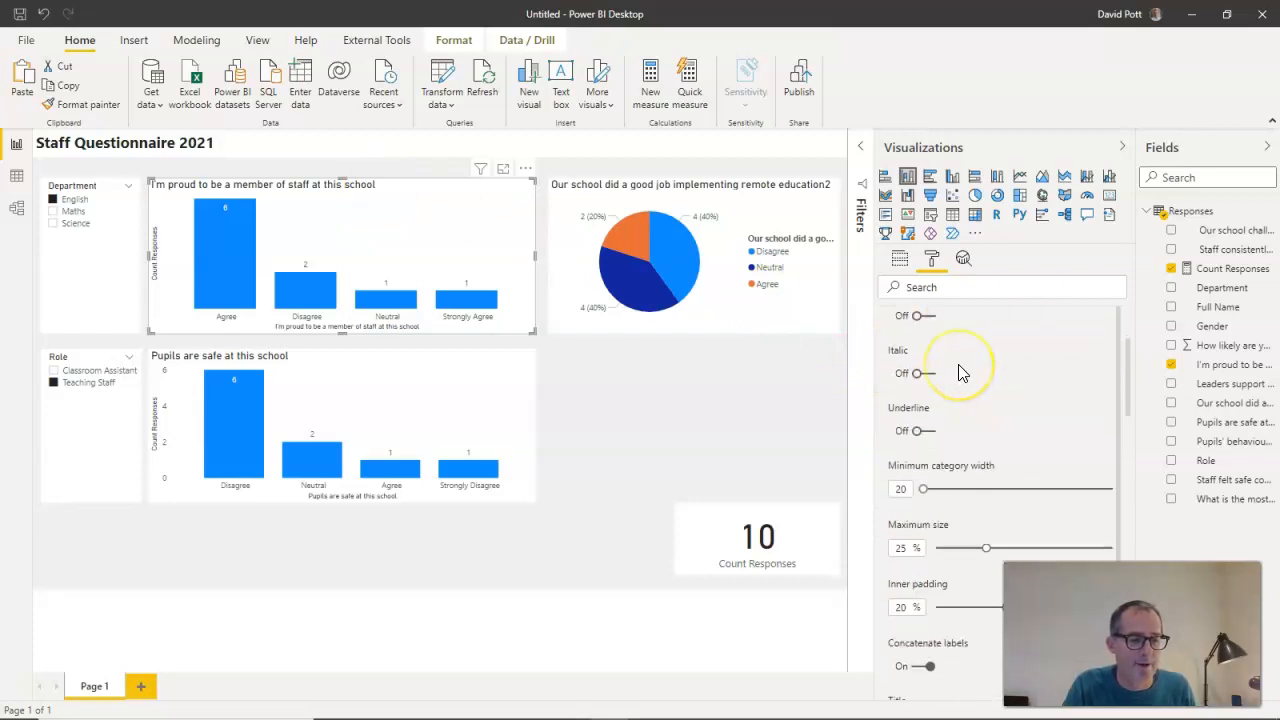
{"action": "scroll", "coordinate": [958, 371], "scroll_direction": "down", "scroll_amount": 1}
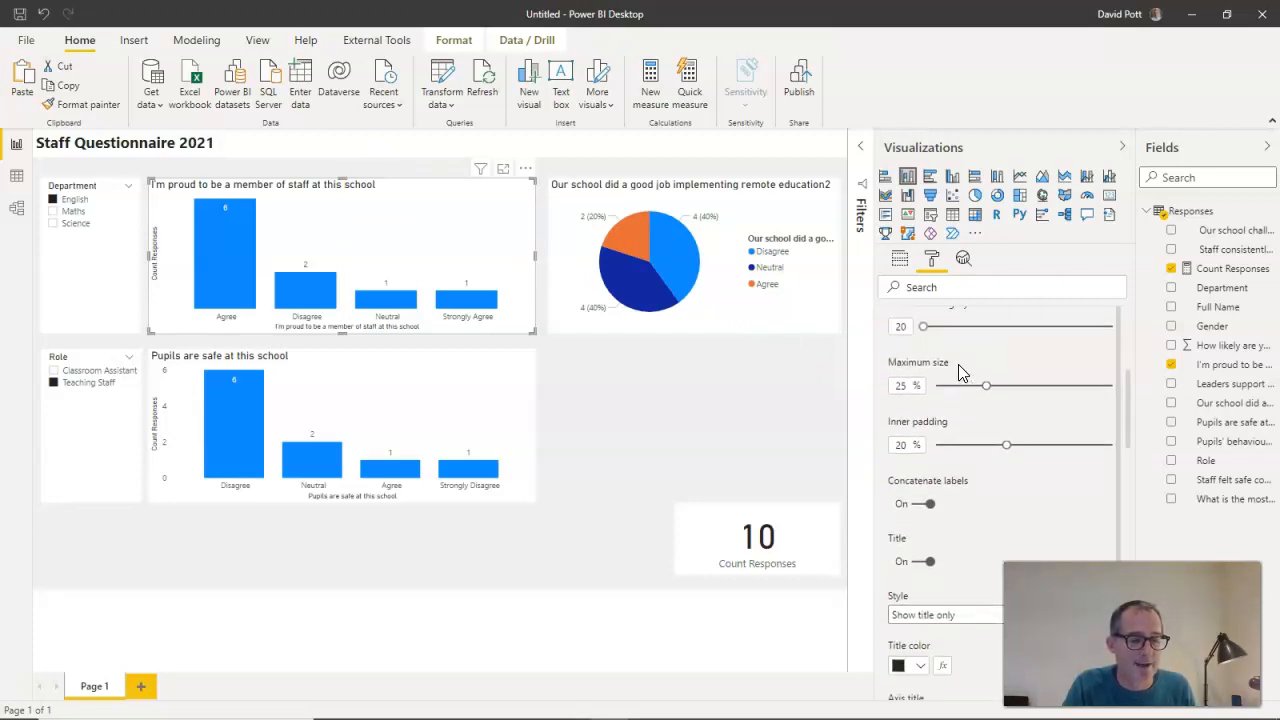
{"action": "left_click", "coordinate": [919, 563]}
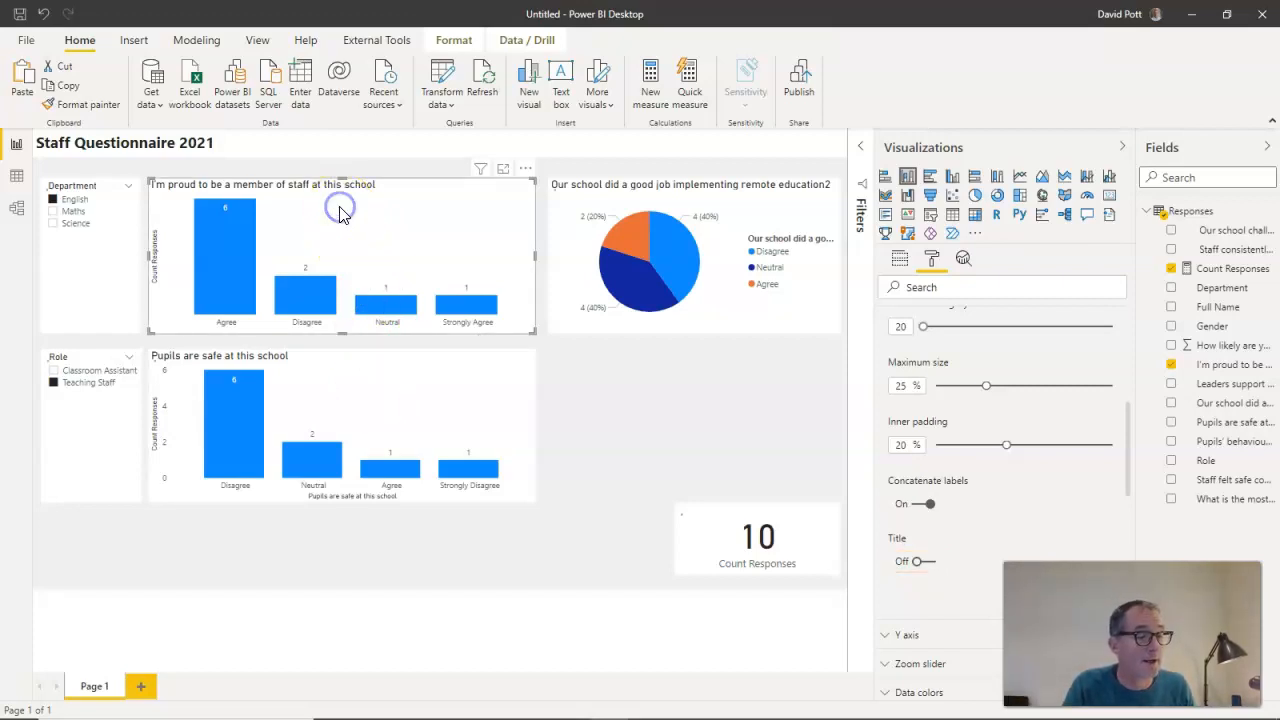
Copy the upper column chart's formatting onto the "Pupils are safe at this school" chart with the Format painter
{"action": "left_click", "coordinate": [78, 108]}
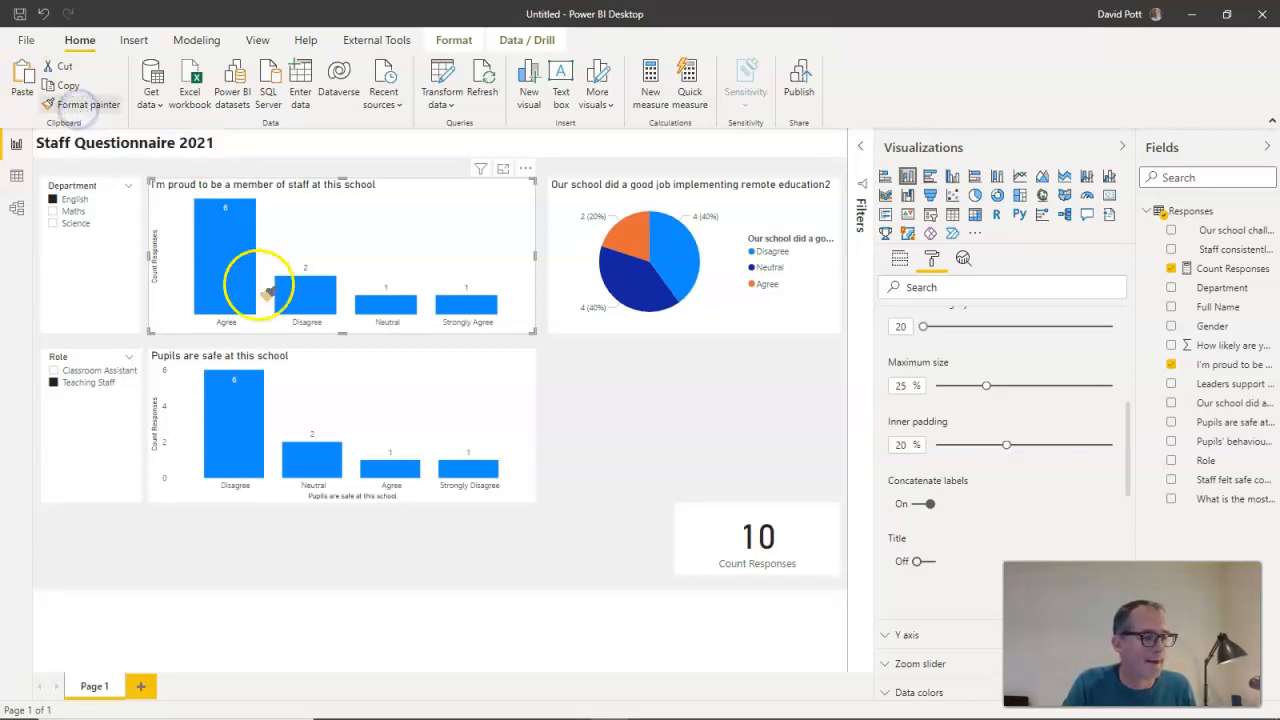
{"action": "left_click", "coordinate": [310, 375]}
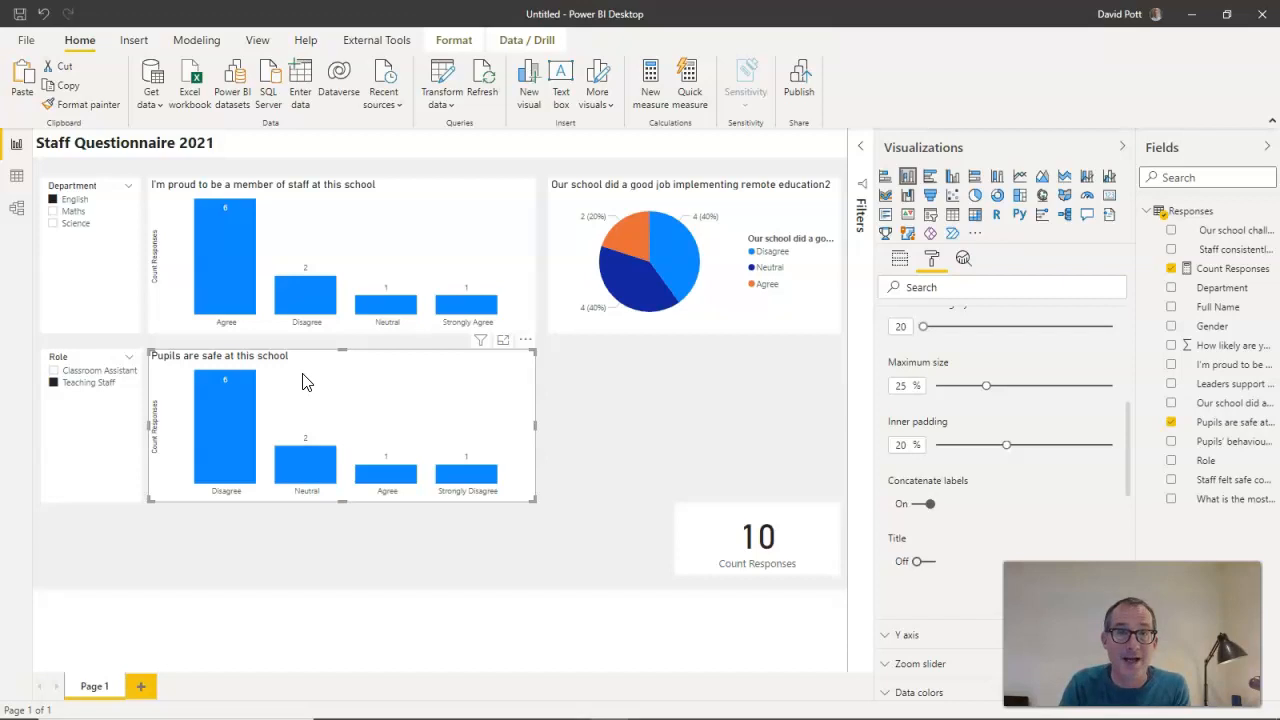
{"action": "left_click", "coordinate": [318, 376]}
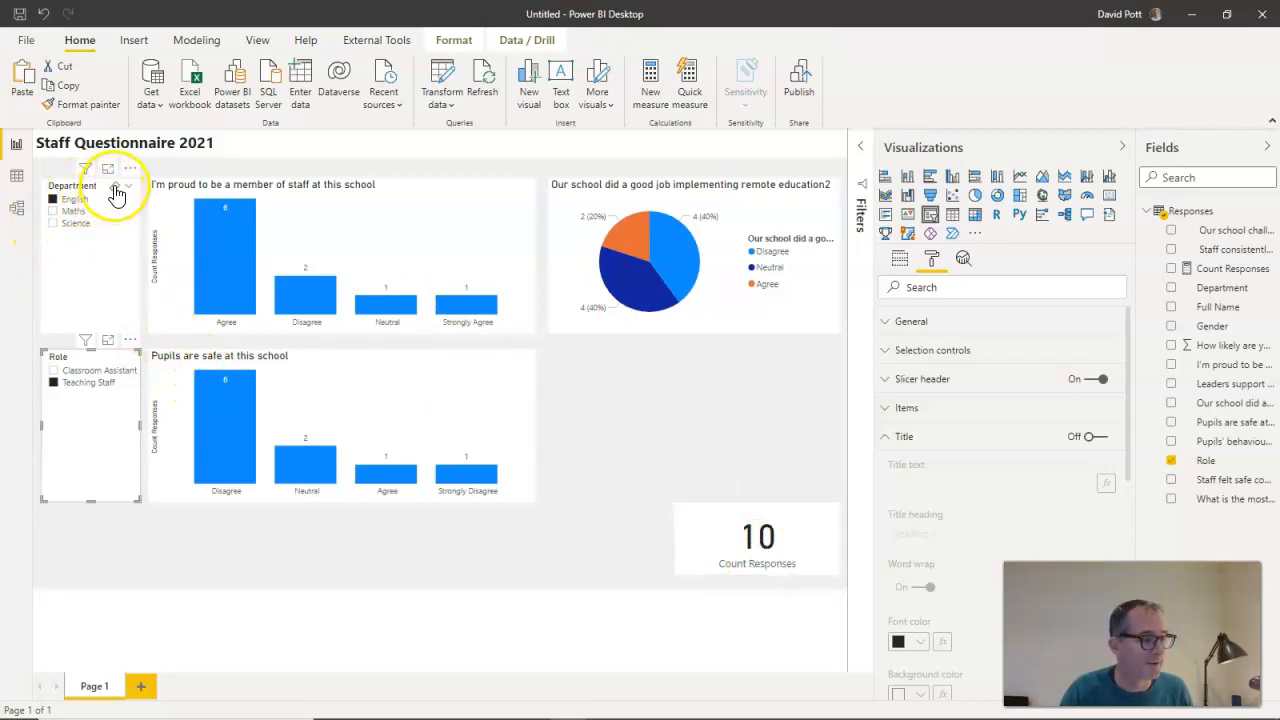
Clear the selections in the Department and Role slicers, and narrow the Visualizations pane to enlarge the report canvas
{"action": "left_click", "coordinate": [116, 192]}
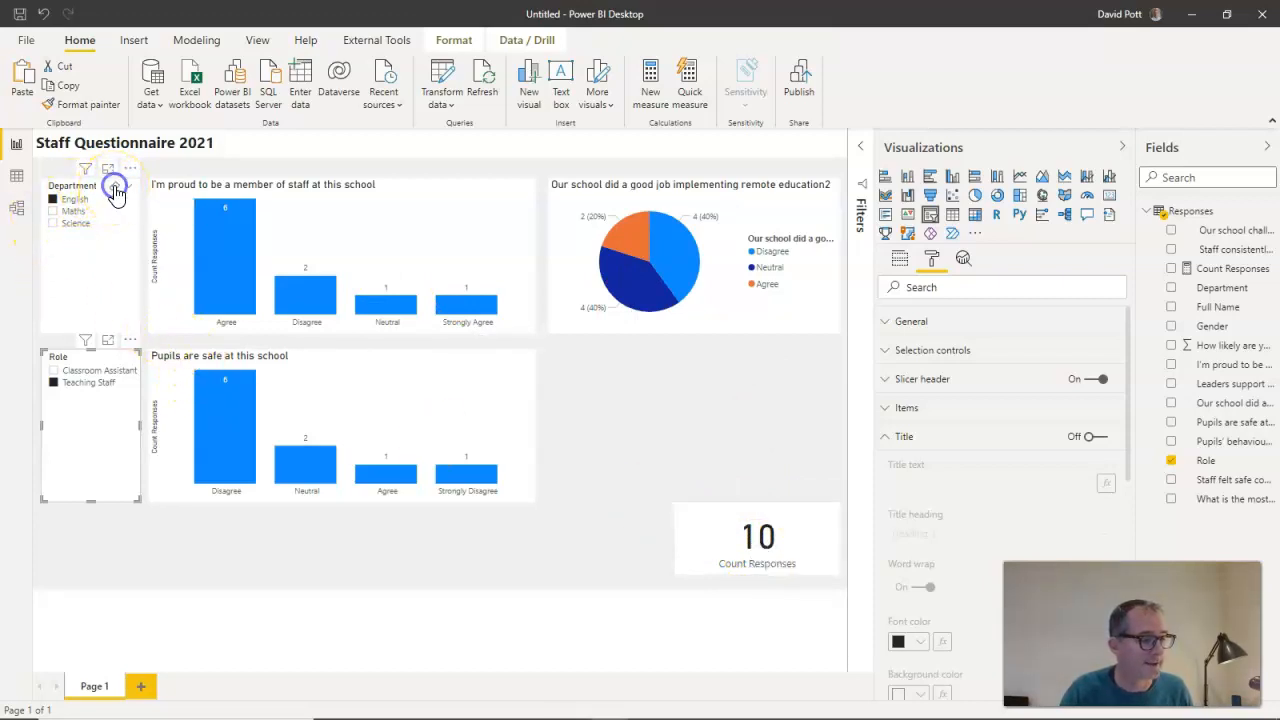
{"action": "left_click", "coordinate": [116, 360]}
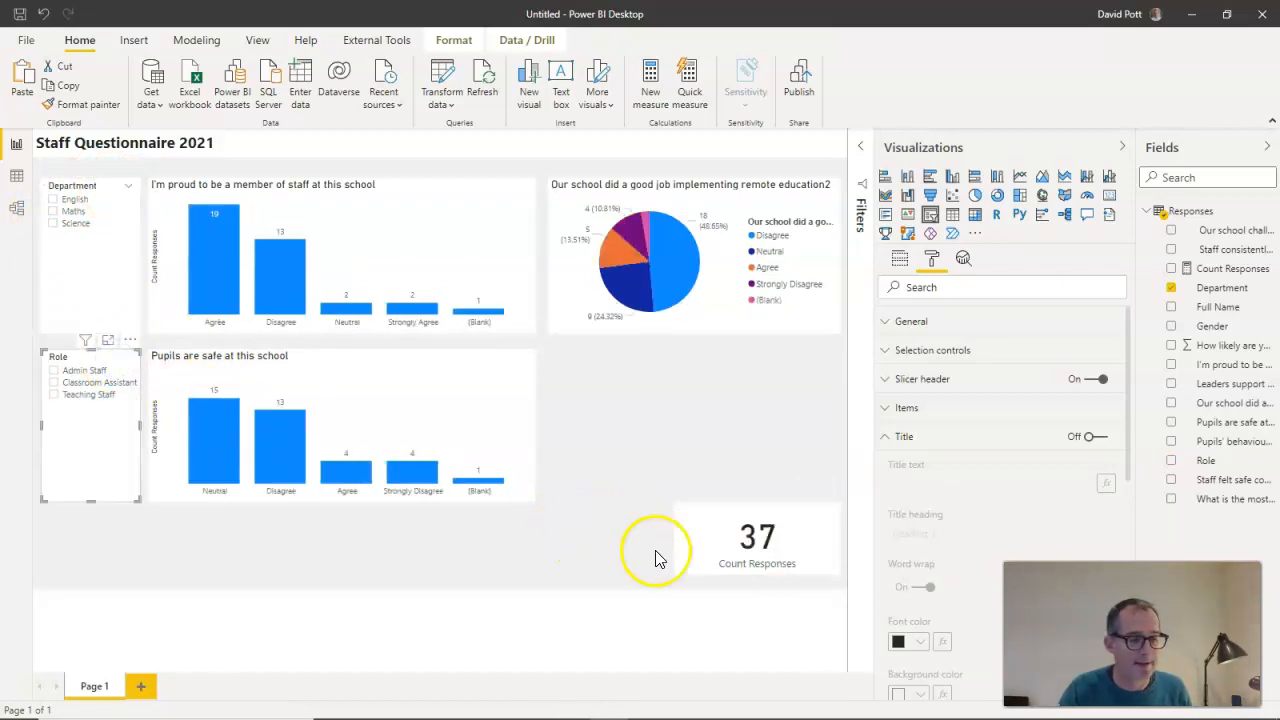
{"action": "left_click", "coordinate": [619, 193]}
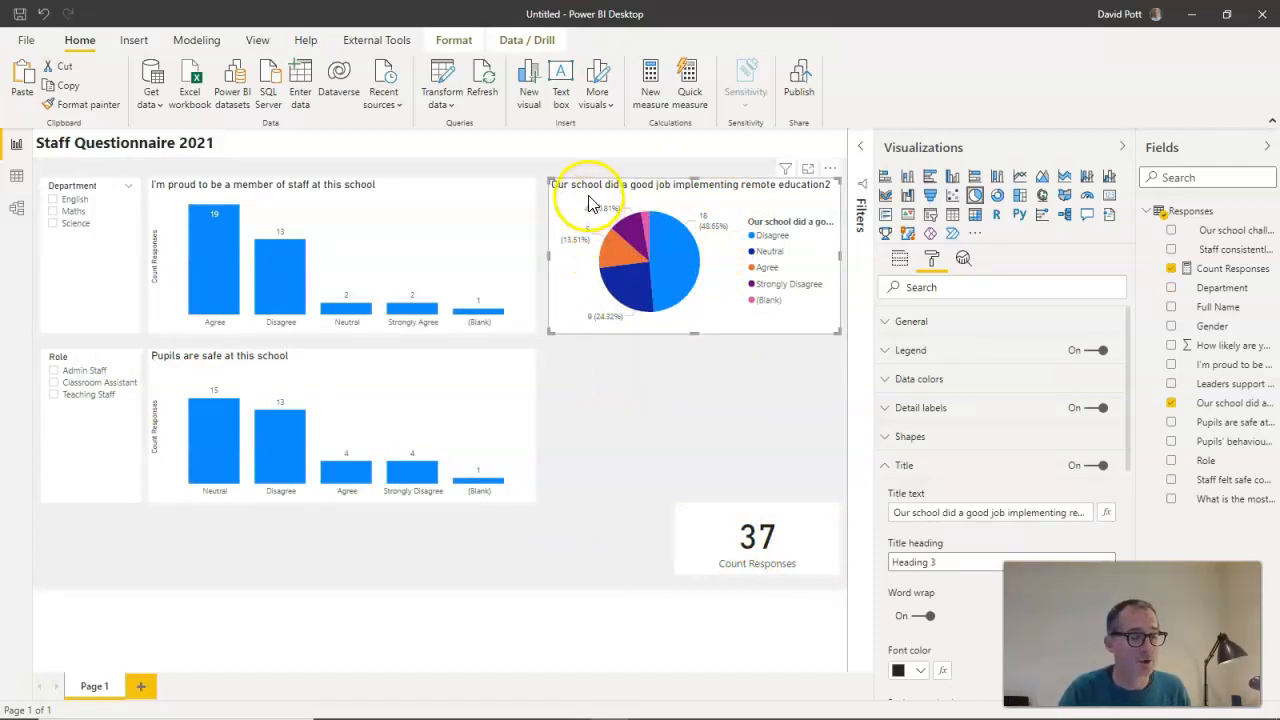
{"action": "left_click", "coordinate": [740, 425]}
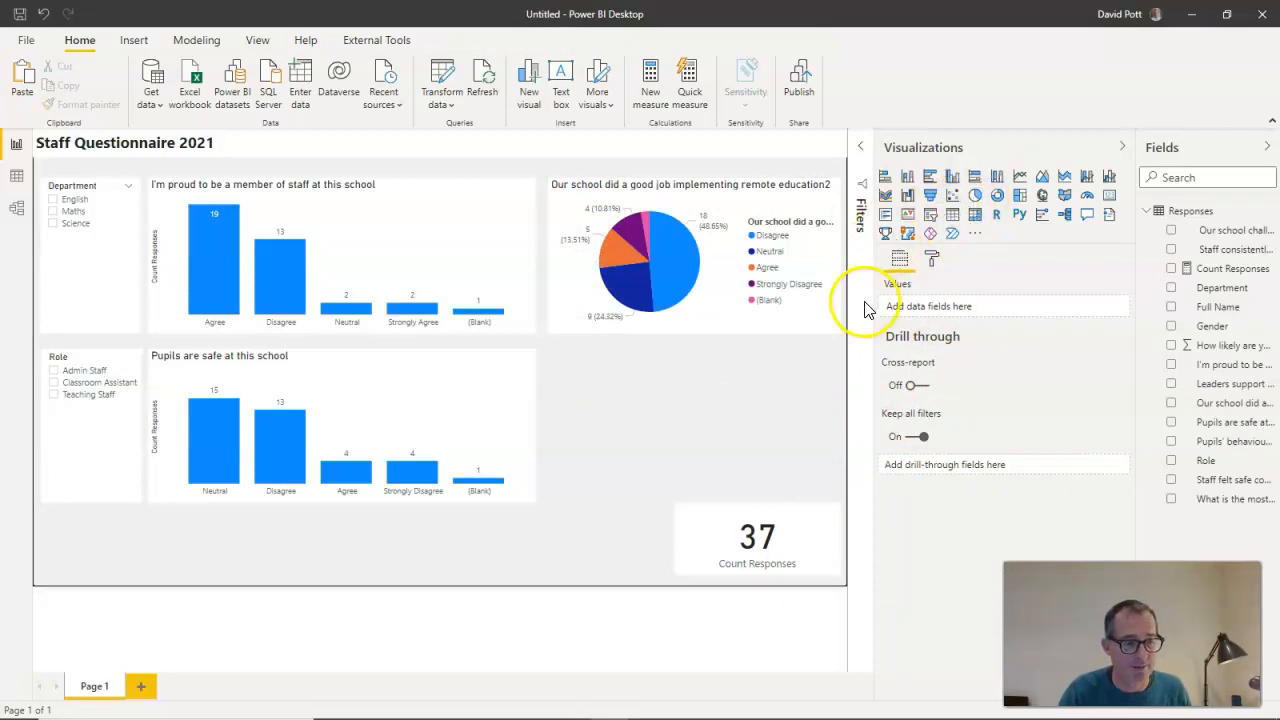
{"action": "left_click_drag", "start_coordinate": [872, 312], "coordinate": [980, 289]}
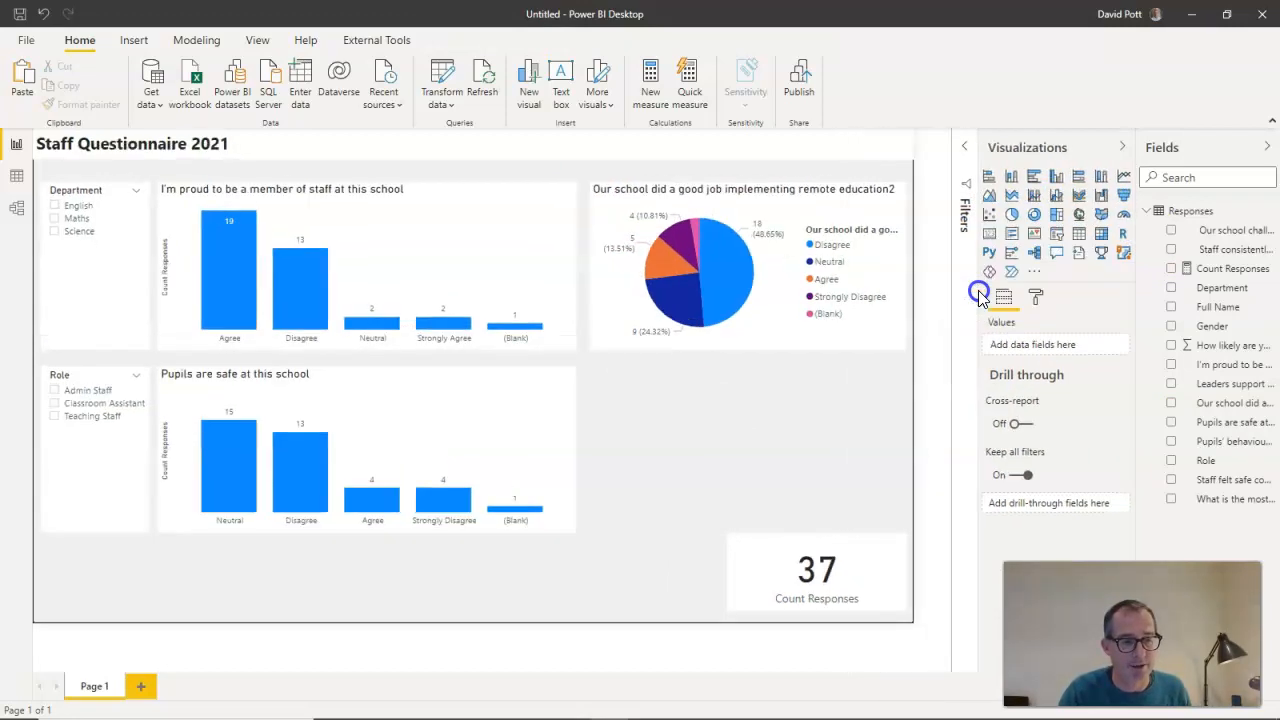
Duplicate the remote education pie chart directly beneath the original, and reduce the Count Responses card's height to make room
{"action": "left_click", "coordinate": [694, 199]}
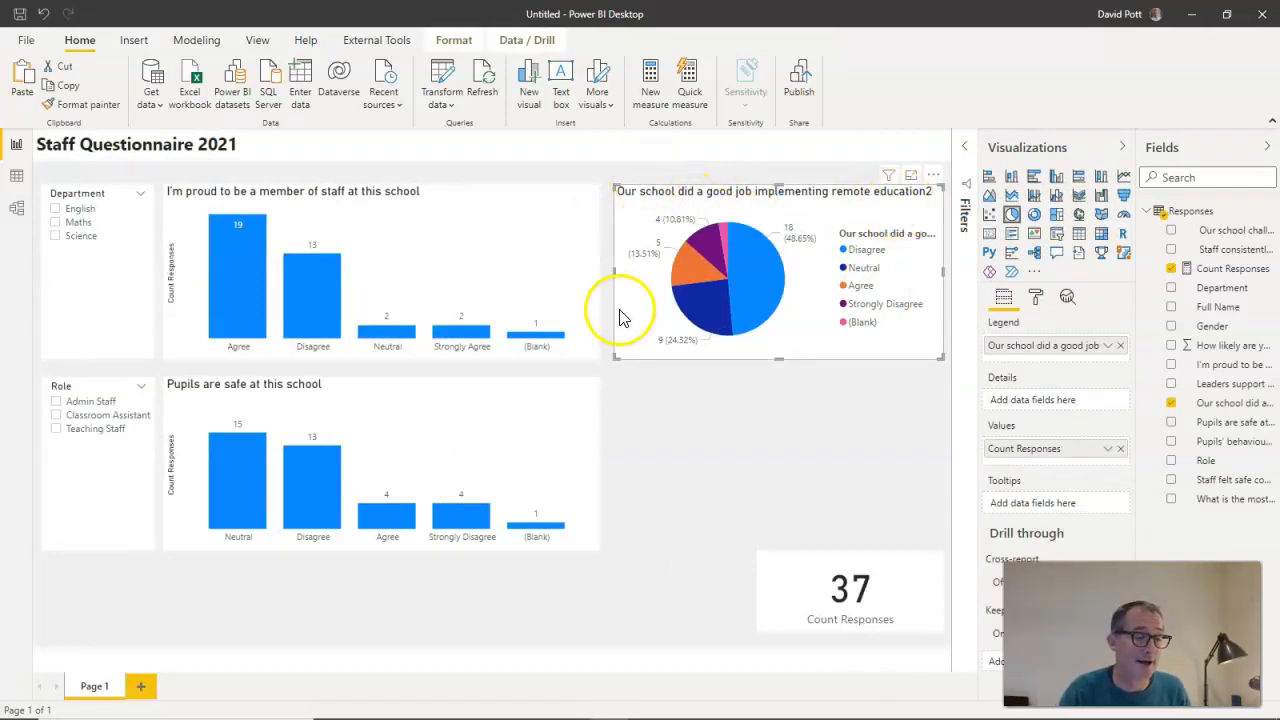
{"action": "left_click", "coordinate": [70, 88]}
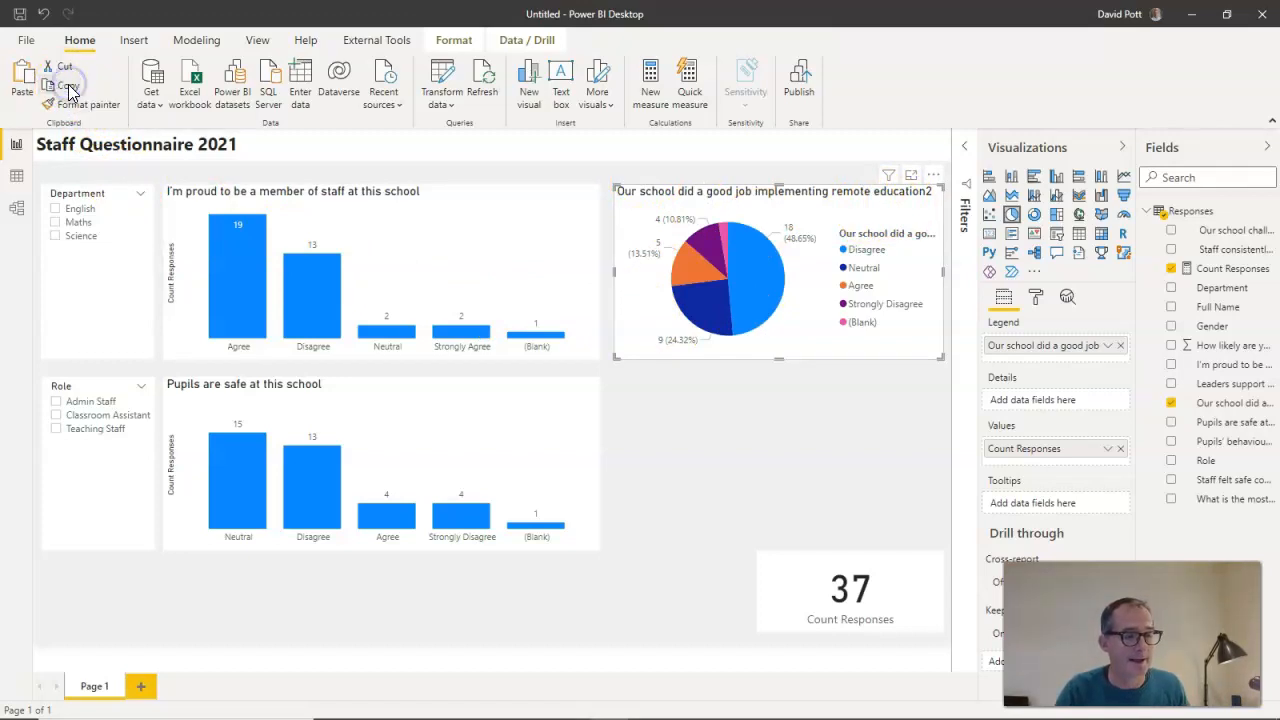
{"action": "left_click", "coordinate": [66, 92]}
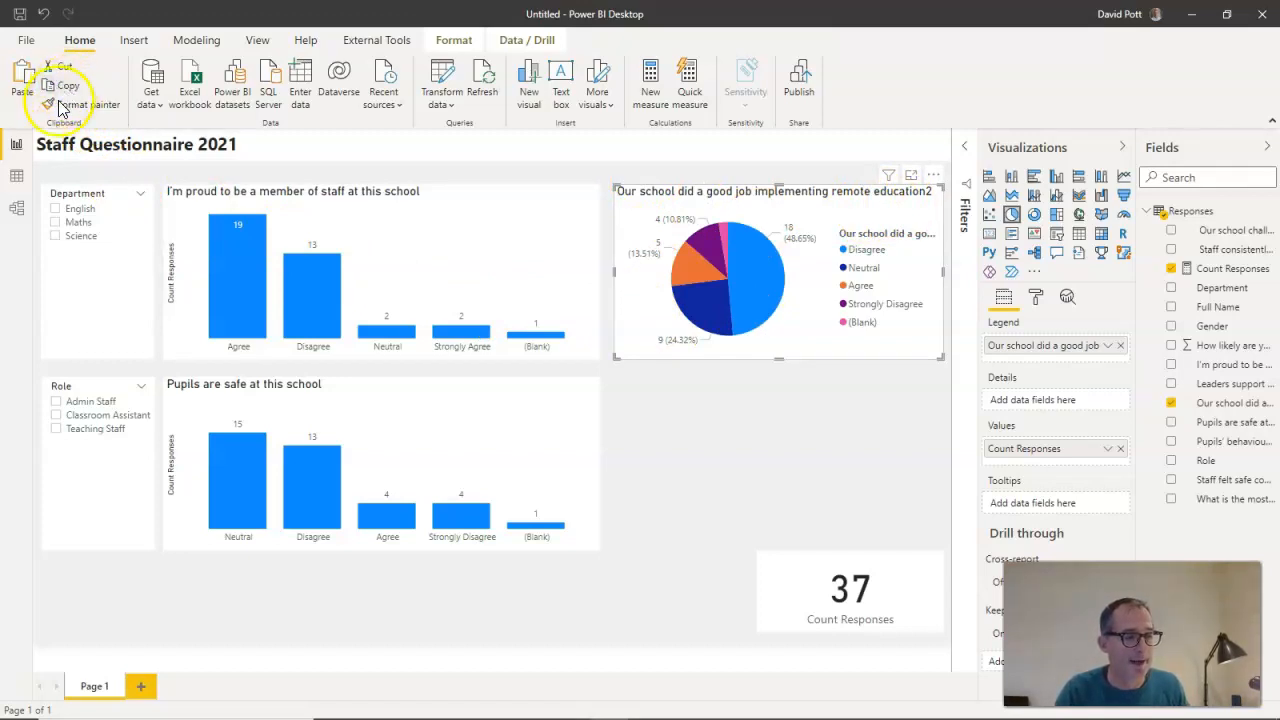
{"action": "left_click", "coordinate": [20, 84]}
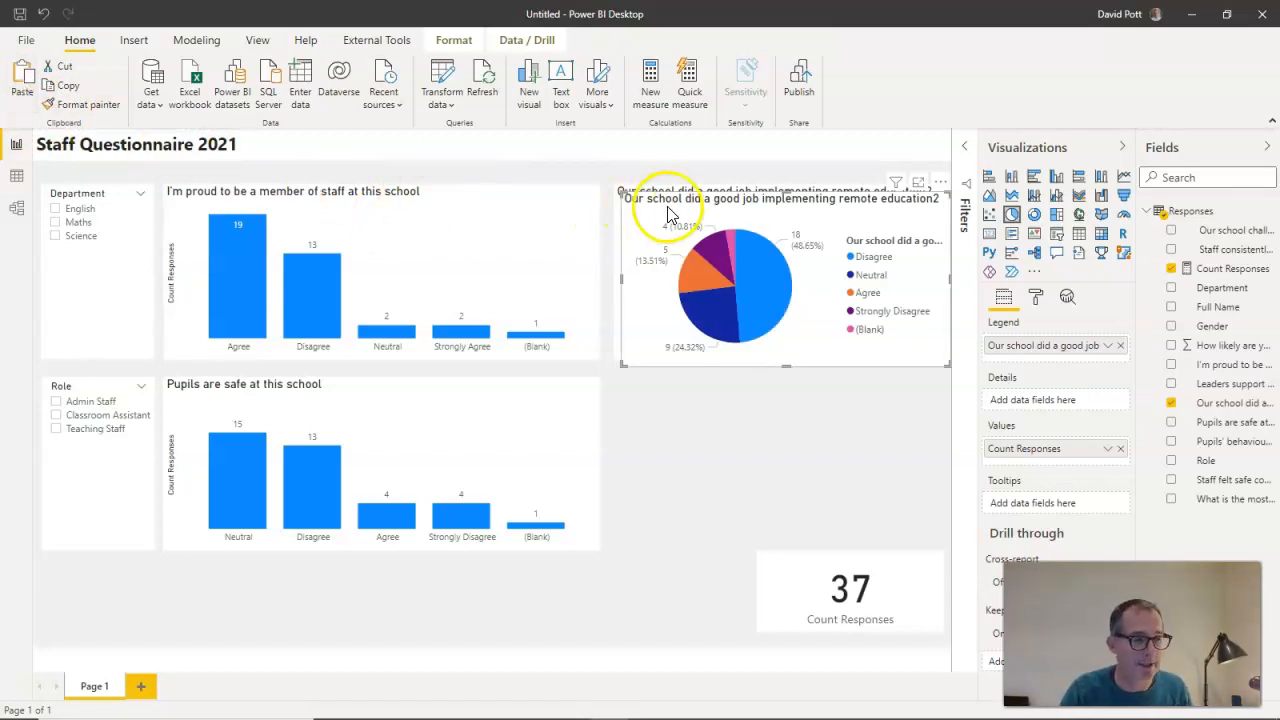
{"action": "left_click_drag", "start_coordinate": [665, 211], "coordinate": [665, 392]}
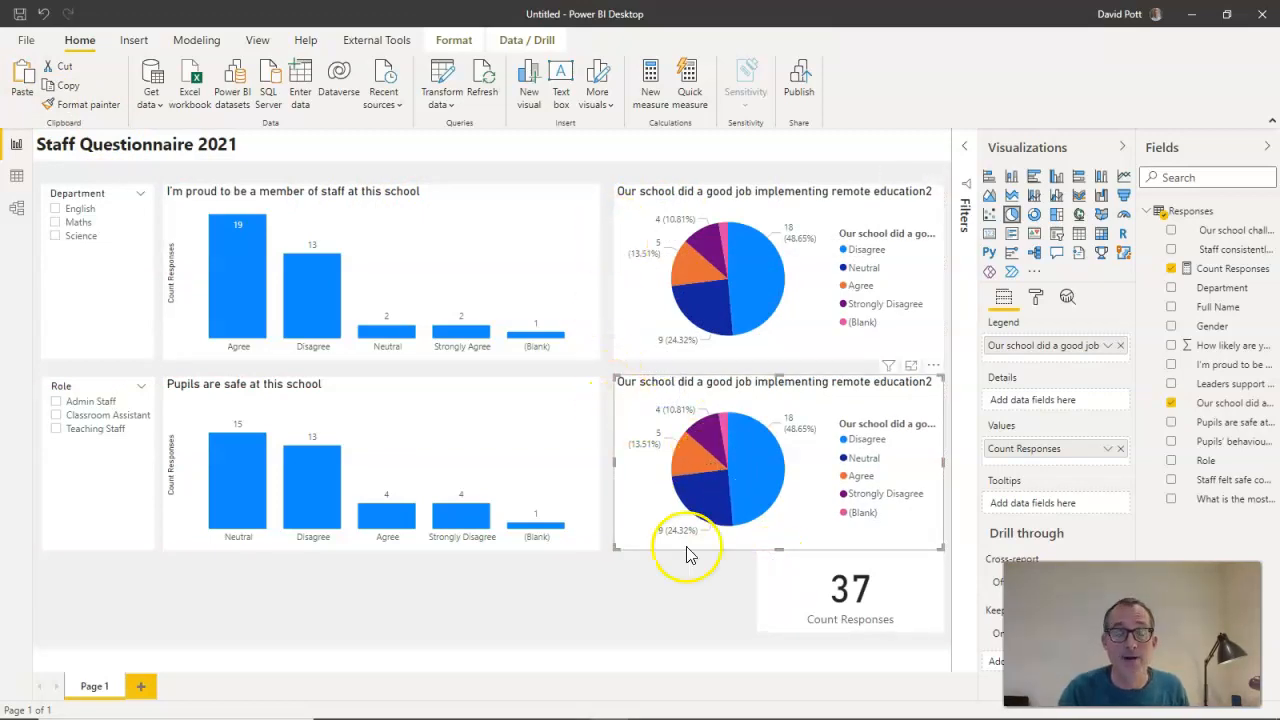
{"action": "left_click", "coordinate": [808, 593]}
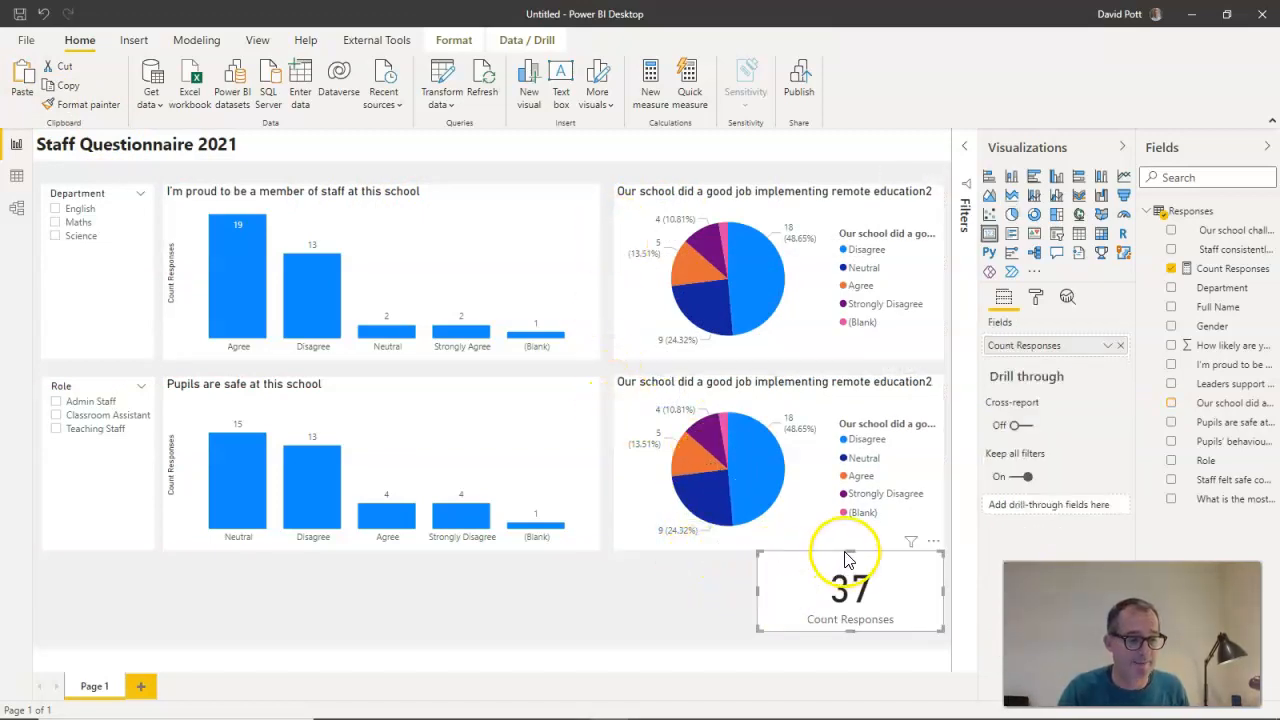
Replace the duplicated pie chart's legend field with "Pupils' behaviour is at least good at this school"
{"action": "left_click", "coordinate": [738, 392]}
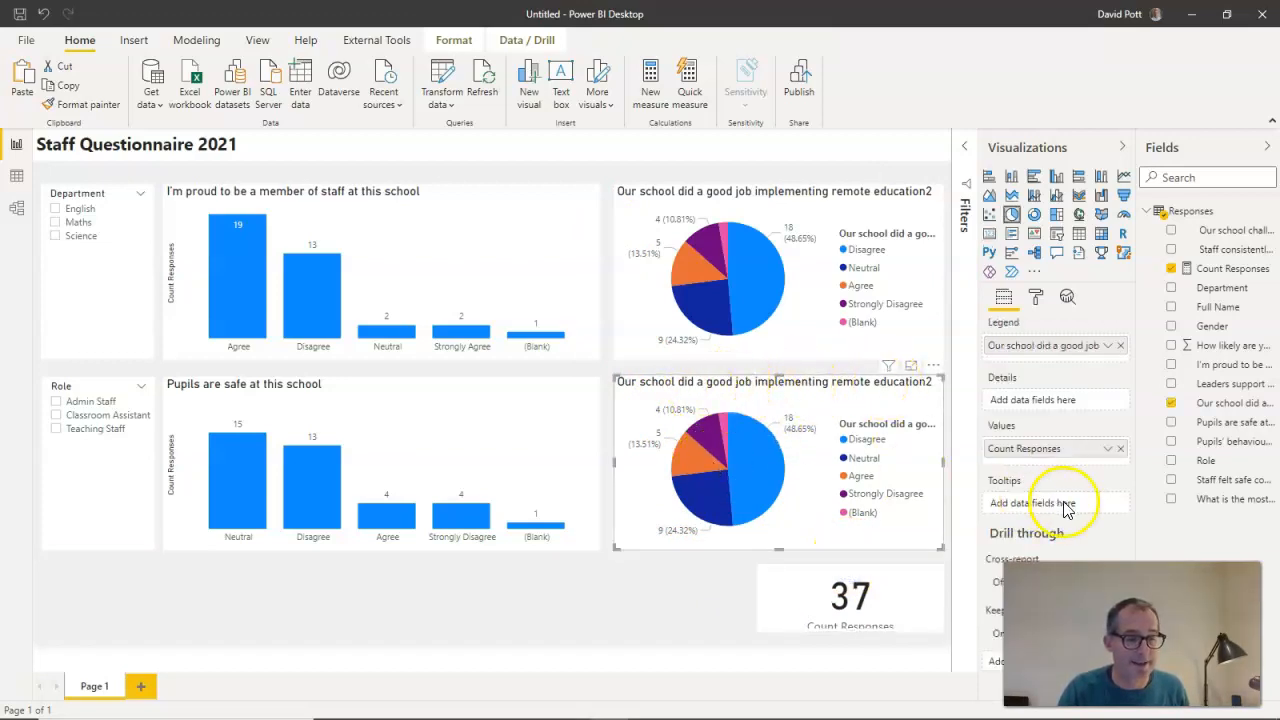
{"action": "left_click", "coordinate": [1121, 346]}
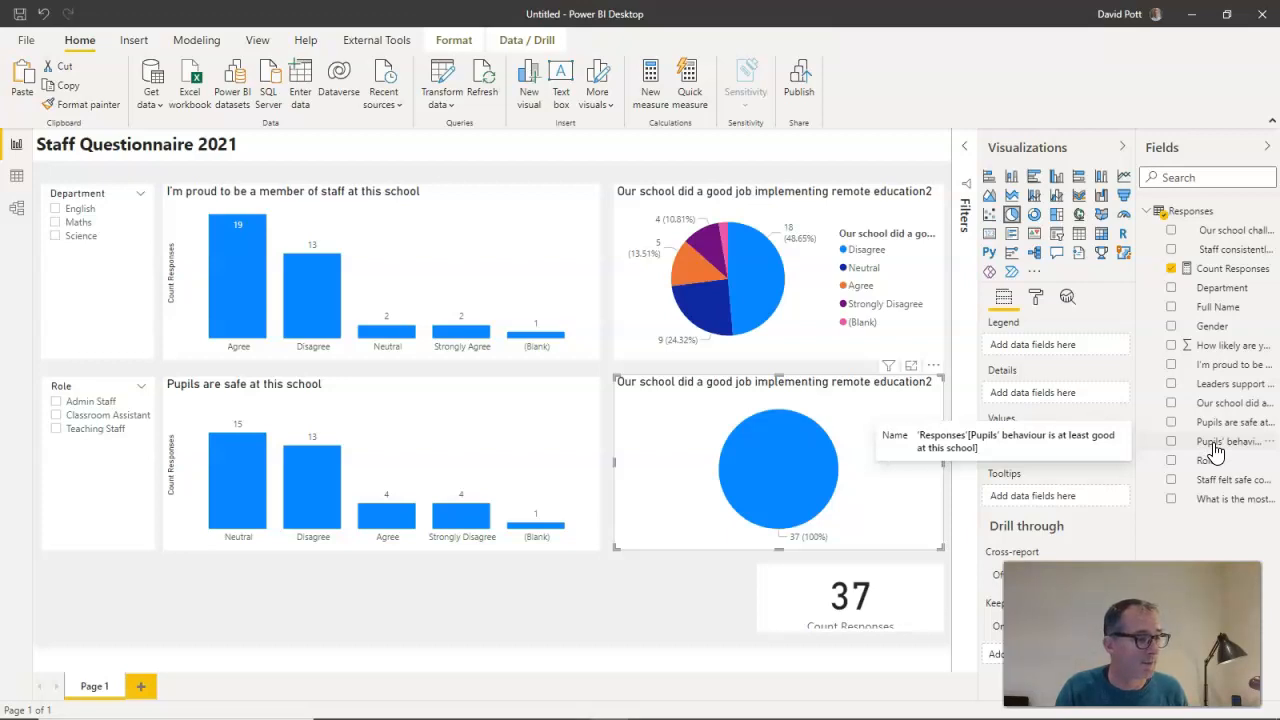
{"action": "left_click_drag", "start_coordinate": [1213, 447], "coordinate": [1053, 350]}
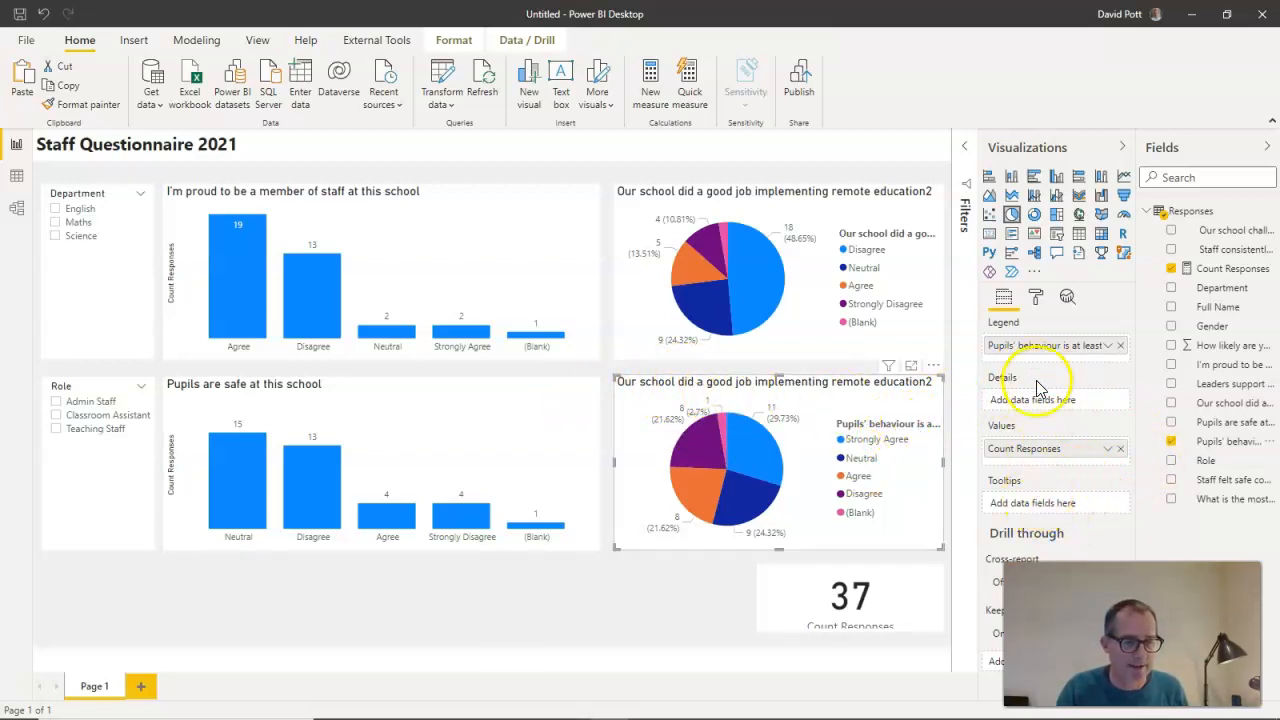
Change the lower pie chart's title to "Pupils behaviour is at least good"
{"action": "left_click", "coordinate": [1037, 300]}
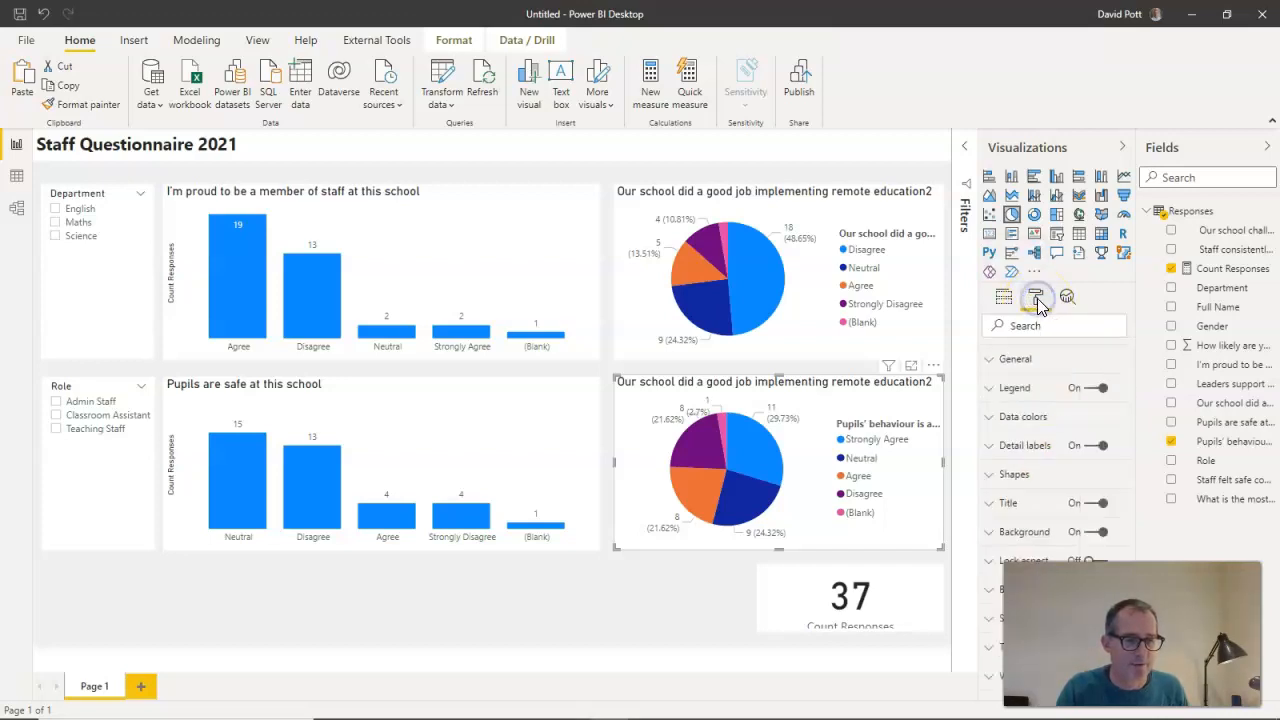
{"action": "left_click", "coordinate": [1009, 505]}
{"action": "left_click", "coordinate": [1003, 474]}
{"action": "left_click_drag", "start_coordinate": [1000, 471], "coordinate": [1090, 470]}
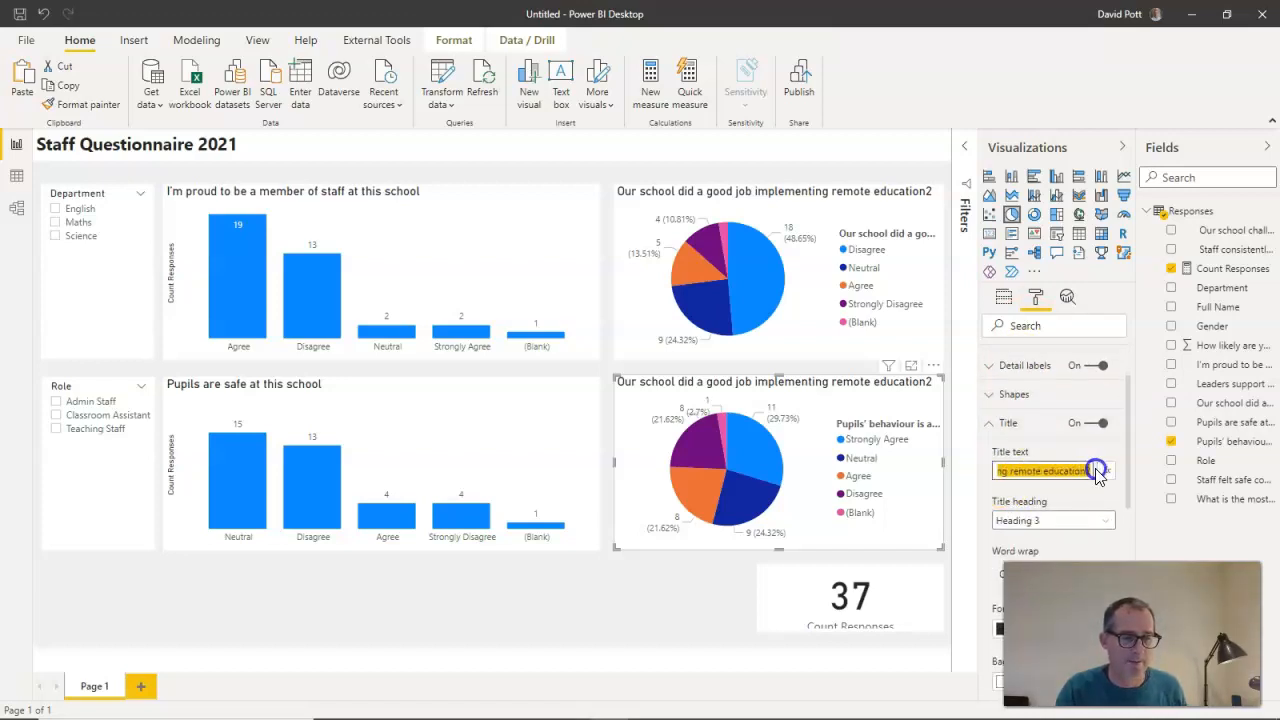
{"action": "type", "text": "Pupils behaviou"}
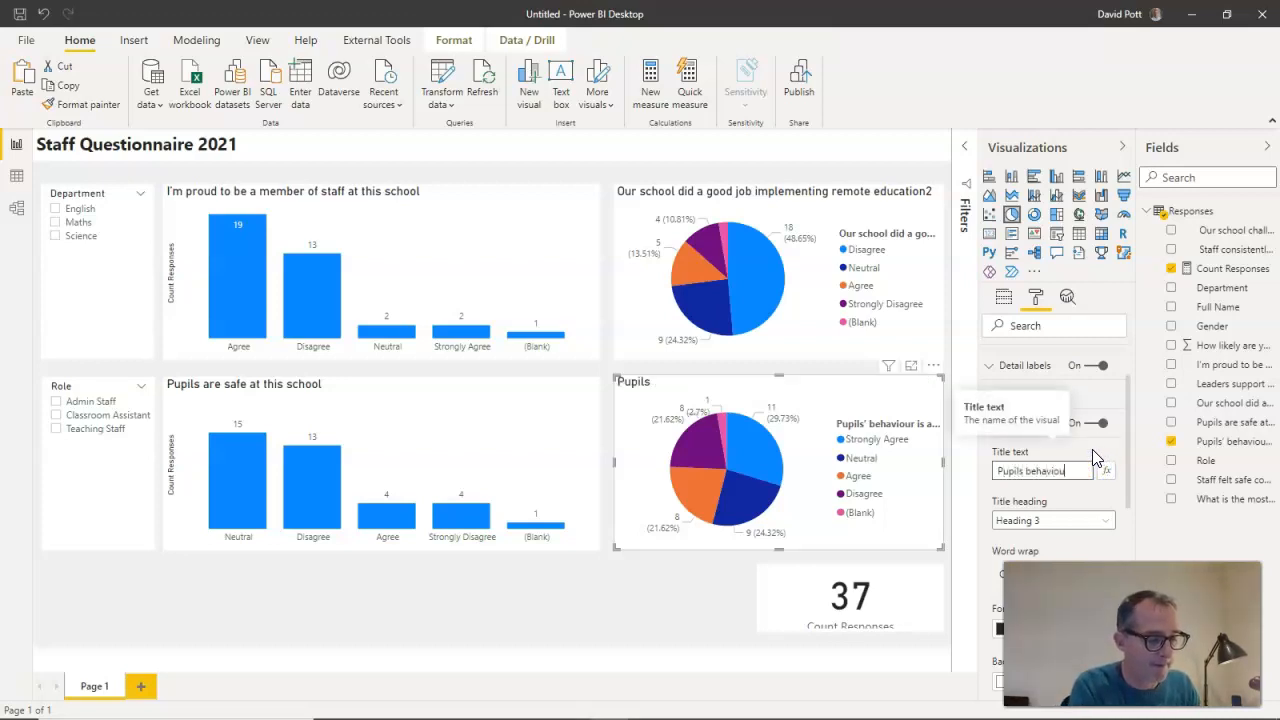
{"action": "type", "text": "r is at least"}
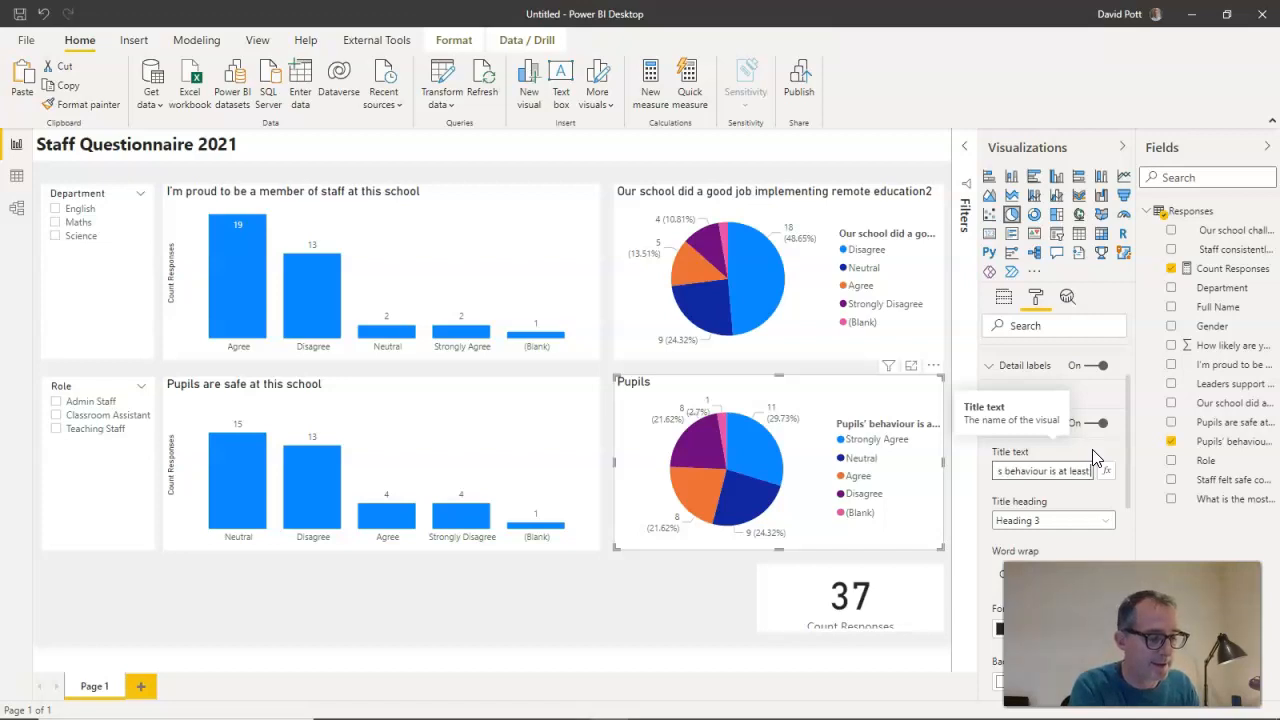
{"action": "type", "text": " good"}
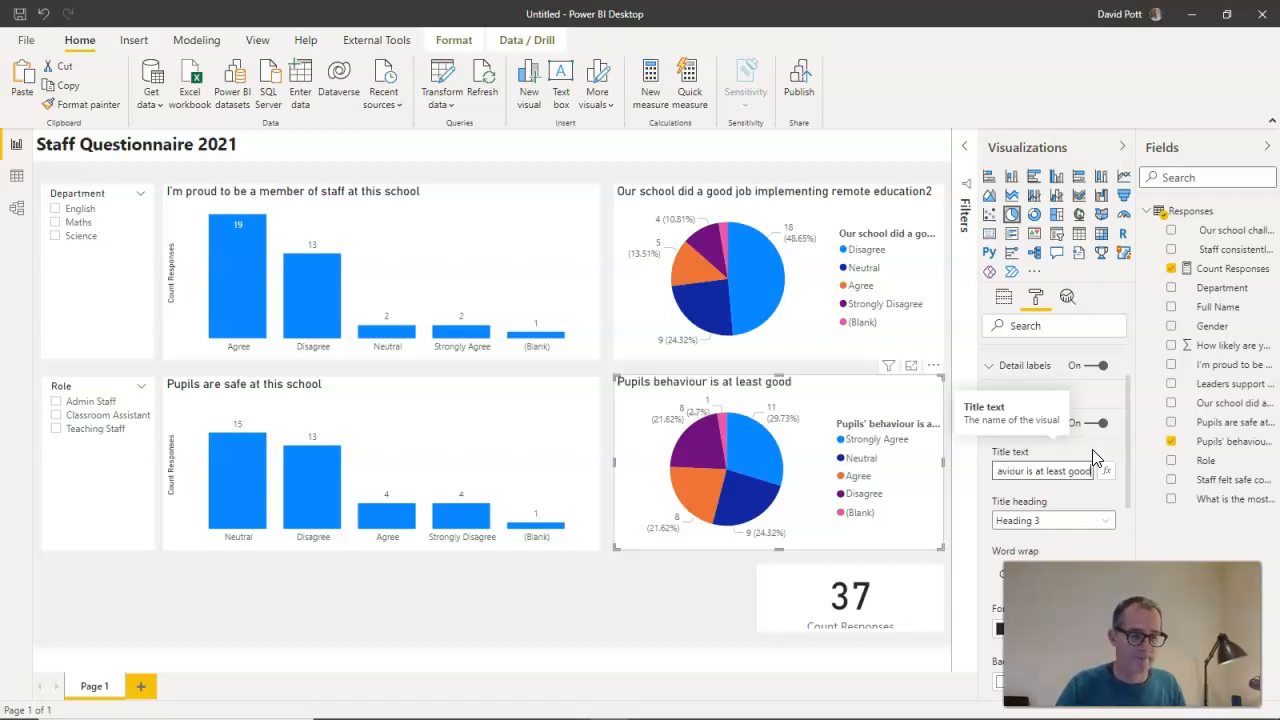
{"action": "left_click", "coordinate": [623, 605]}
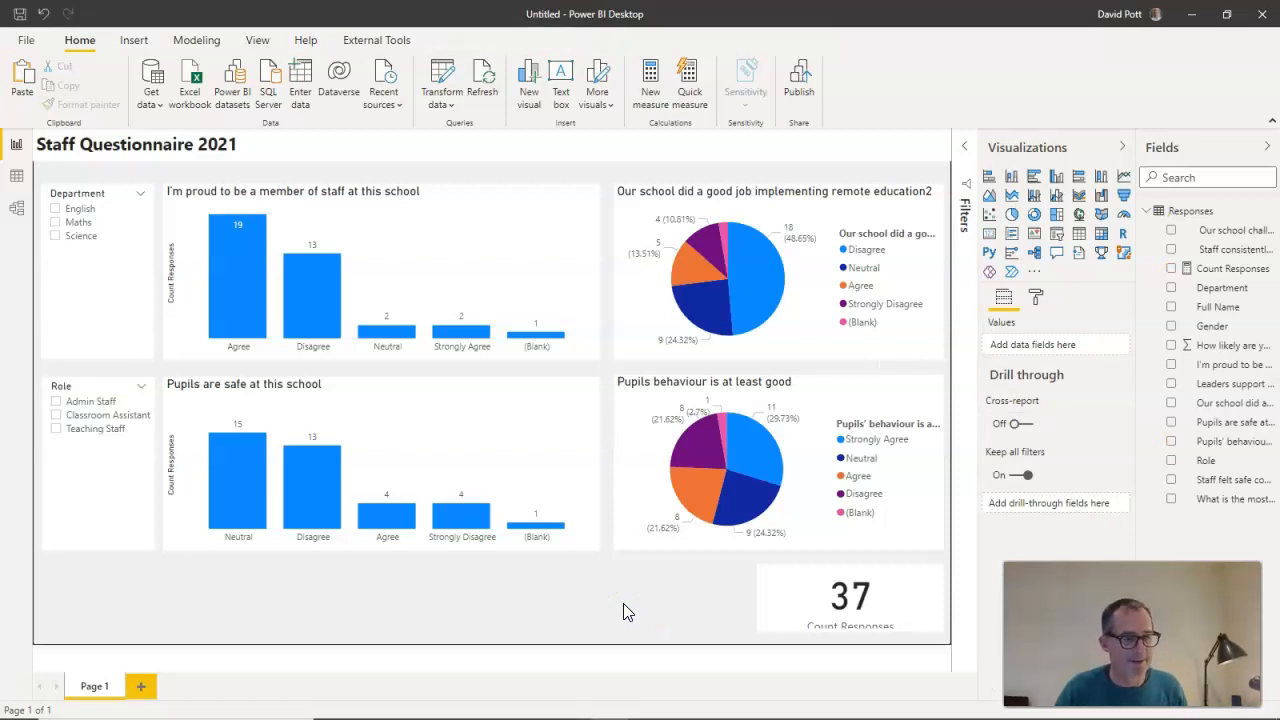
Make the Count Responses card slightly taller, and place a duplicate of it beside the original under the charts
{"action": "left_click", "coordinate": [771, 606]}
{"action": "left_click_drag", "start_coordinate": [850, 566], "coordinate": [848, 561]}
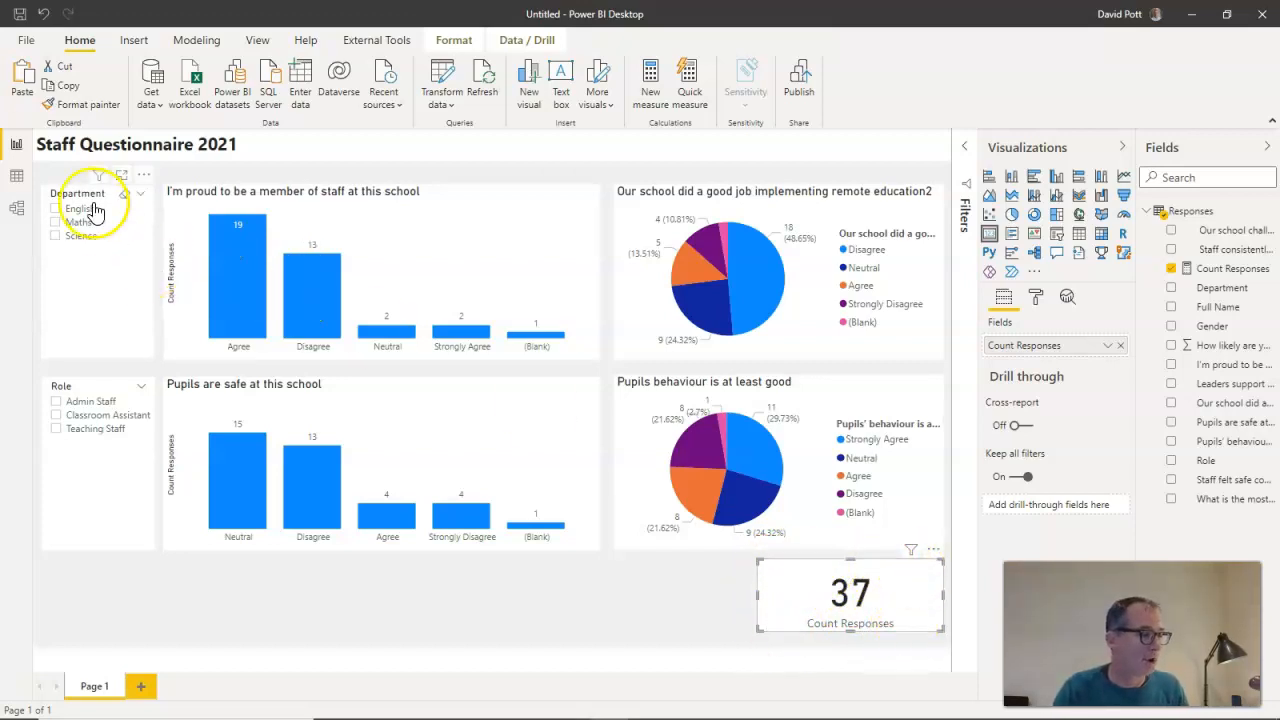
{"action": "left_click", "coordinate": [22, 85]}
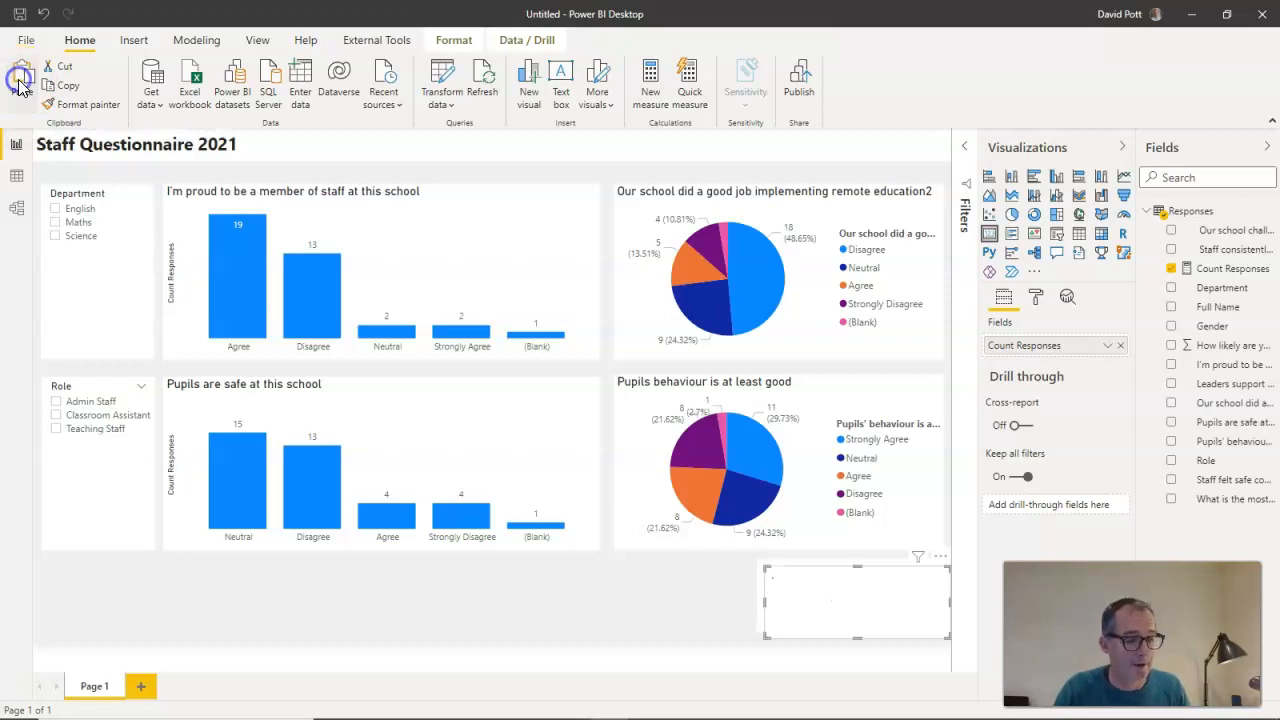
{"action": "left_click_drag", "start_coordinate": [860, 592], "coordinate": [648, 591]}
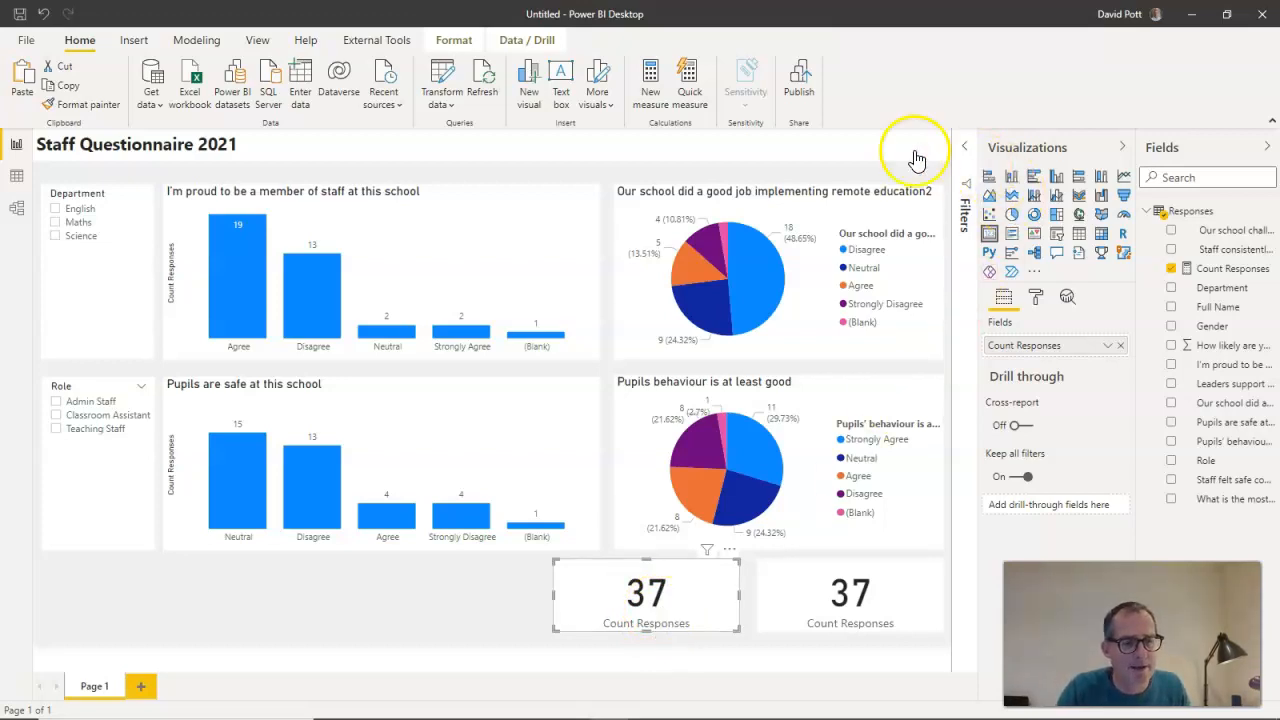
Filter only the duplicate Count Responses card beside the original by Department, limiting it to English
{"action": "left_click", "coordinate": [968, 153]}
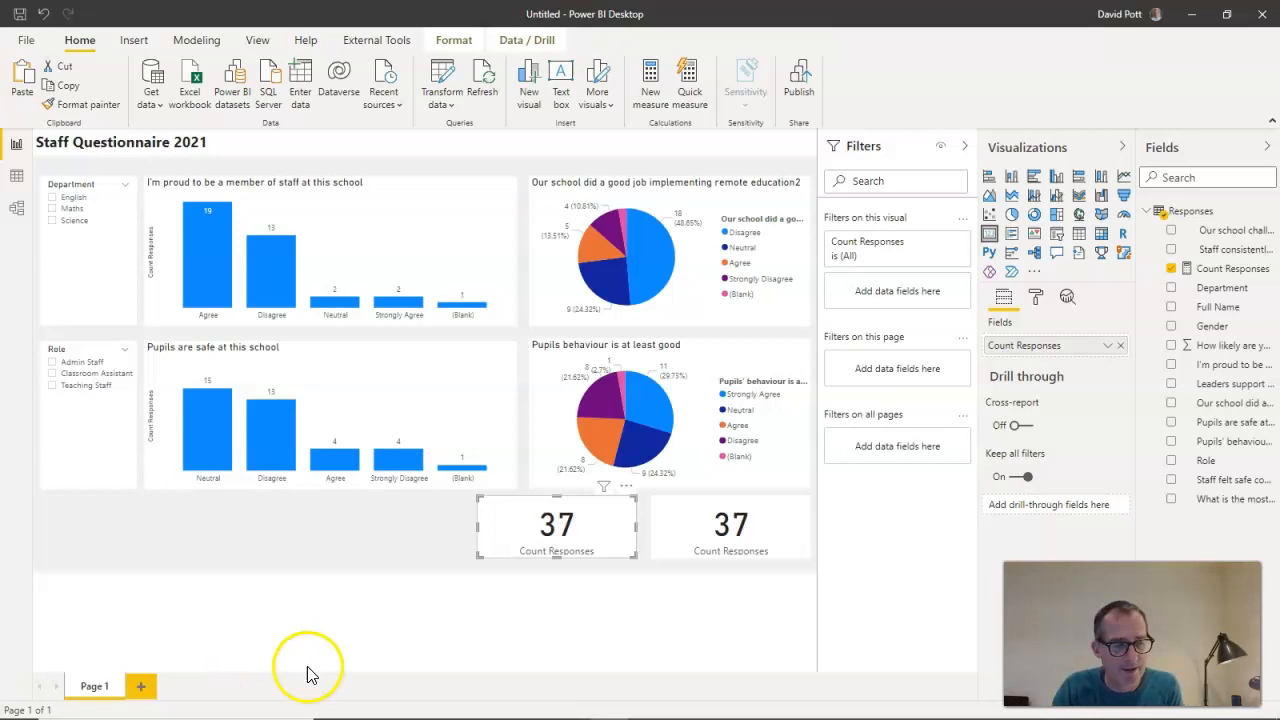
{"action": "left_click", "coordinate": [595, 518]}
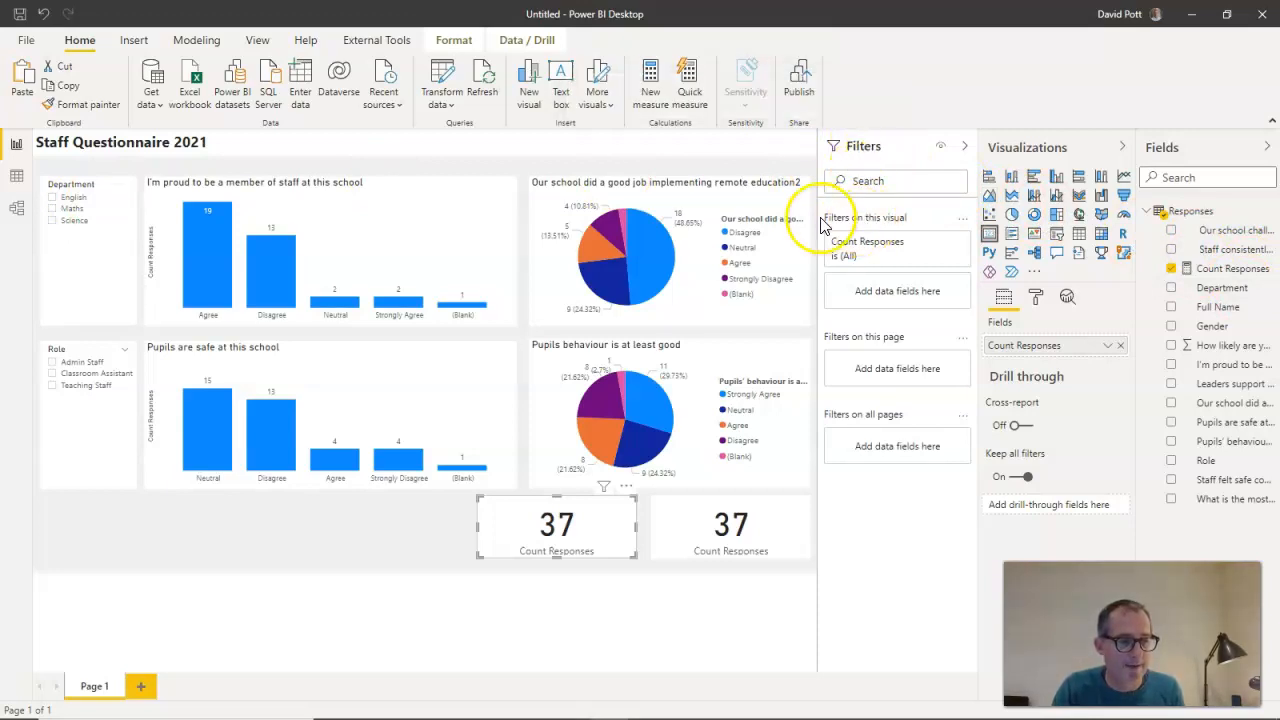
{"action": "left_click", "coordinate": [869, 337]}
{"action": "left_click", "coordinate": [874, 414]}
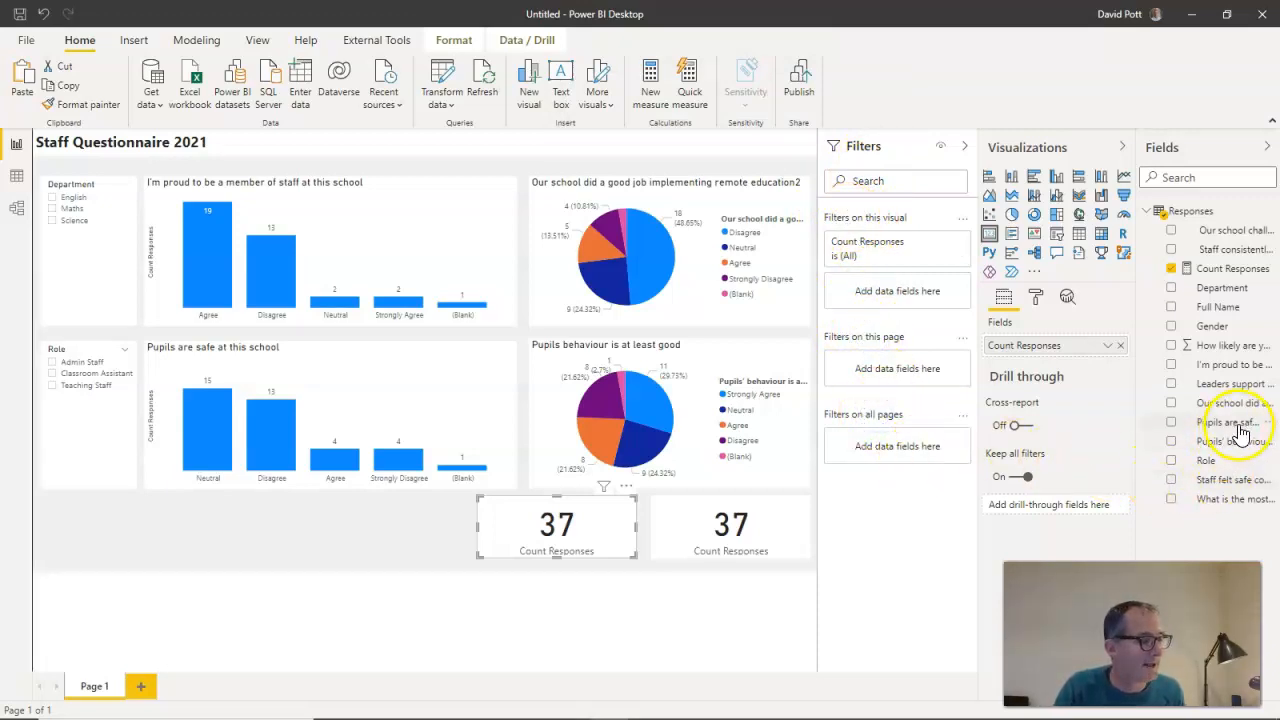
{"action": "left_click_drag", "start_coordinate": [1222, 288], "coordinate": [928, 300]}
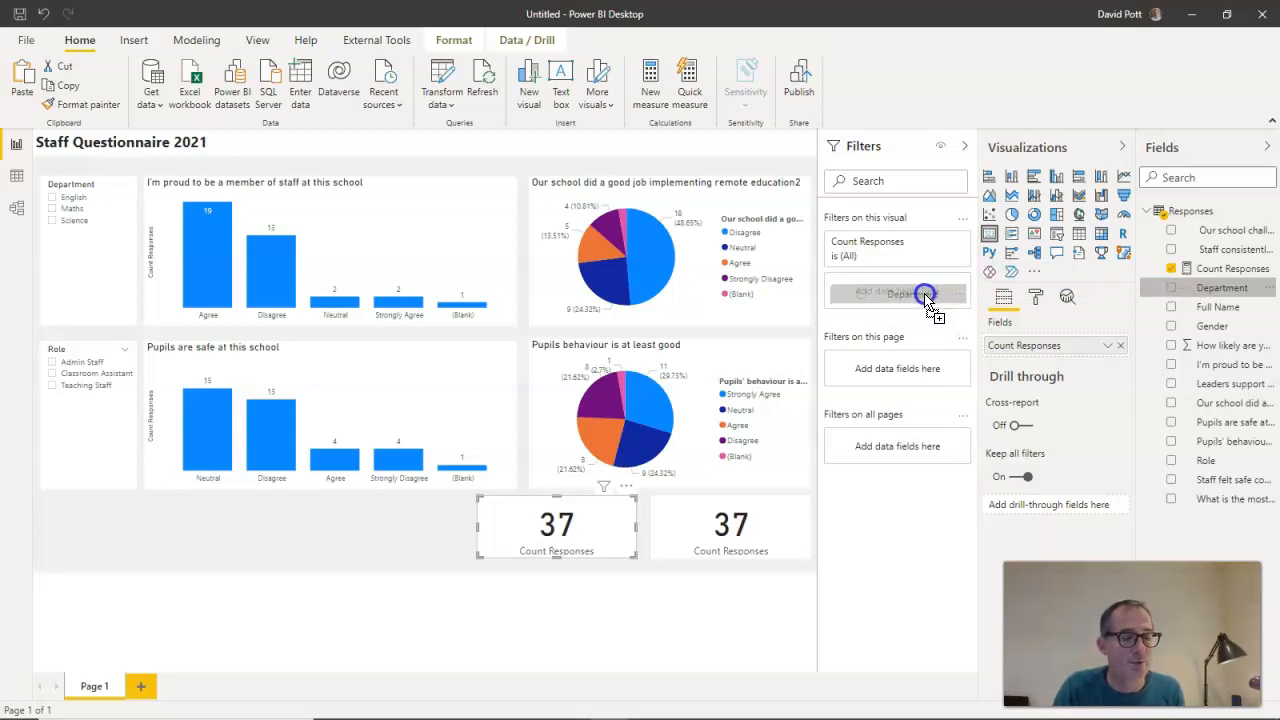
{"action": "left_click_drag", "start_coordinate": [926, 299], "coordinate": [921, 295]}
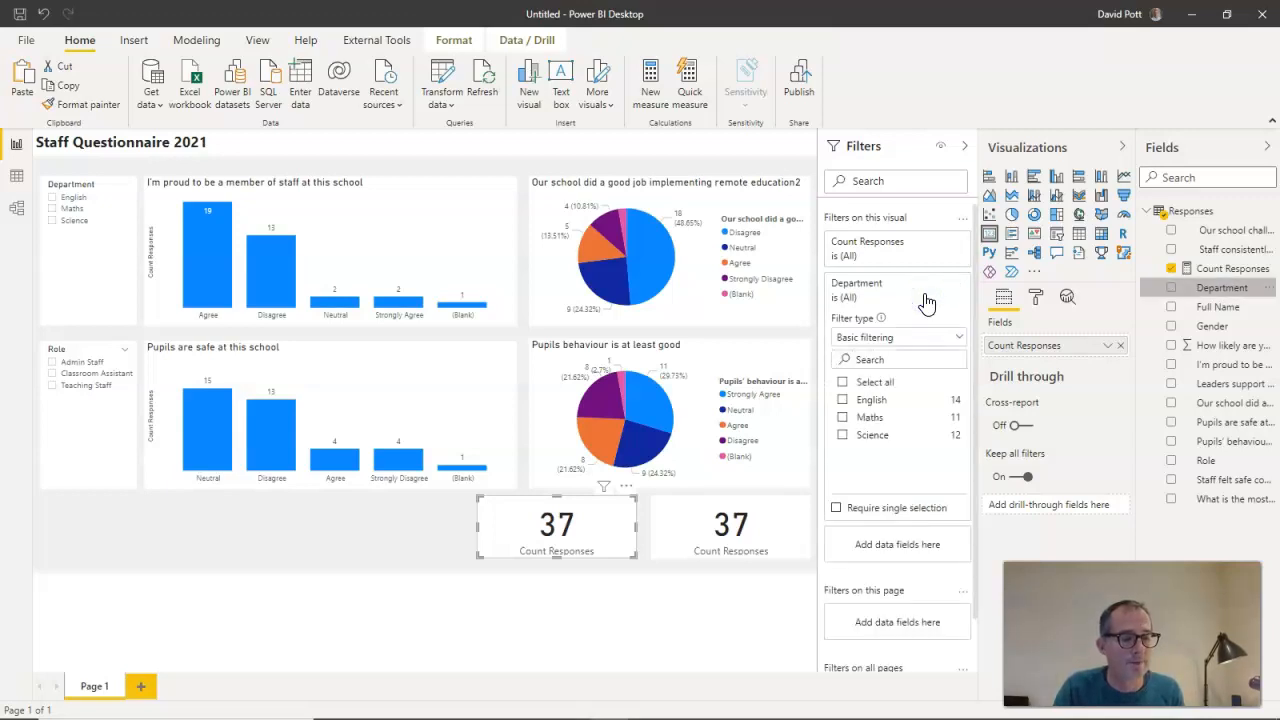
{"action": "left_click", "coordinate": [842, 399]}
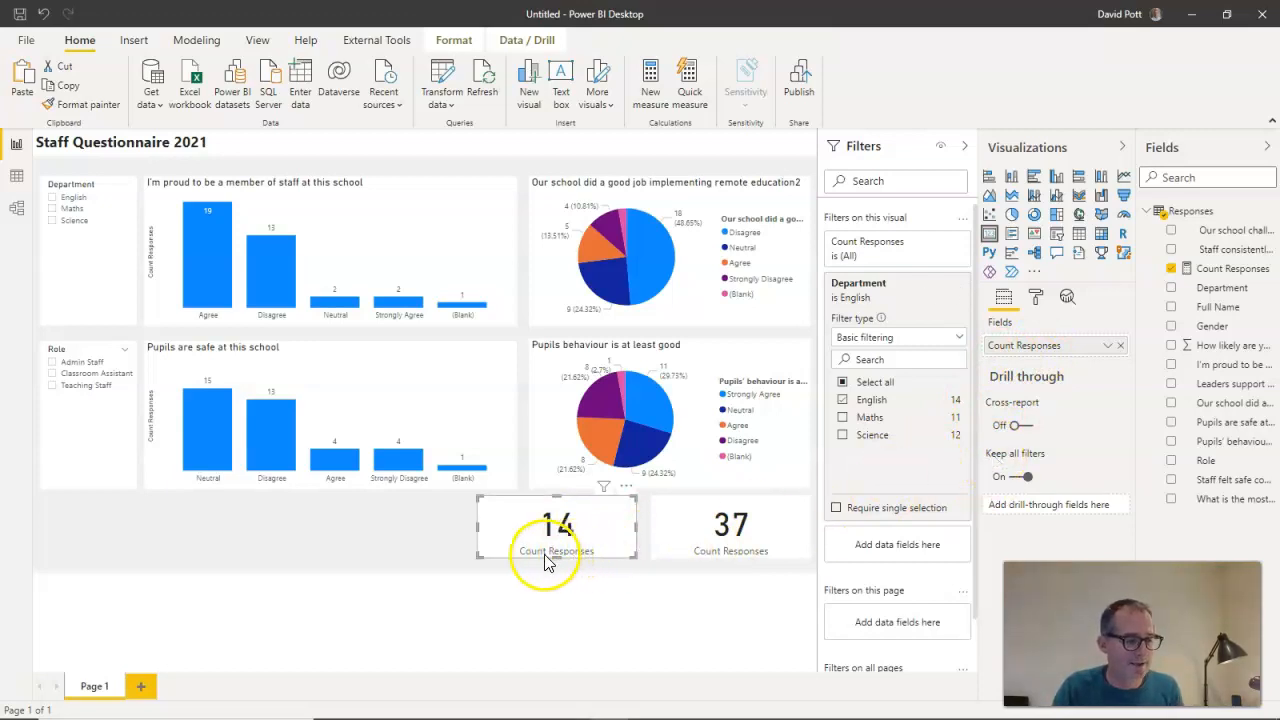
Rename the filtered card's Count Responses field to "English Dept" and make the card slightly taller
{"action": "double_click", "coordinate": [1024, 350]}
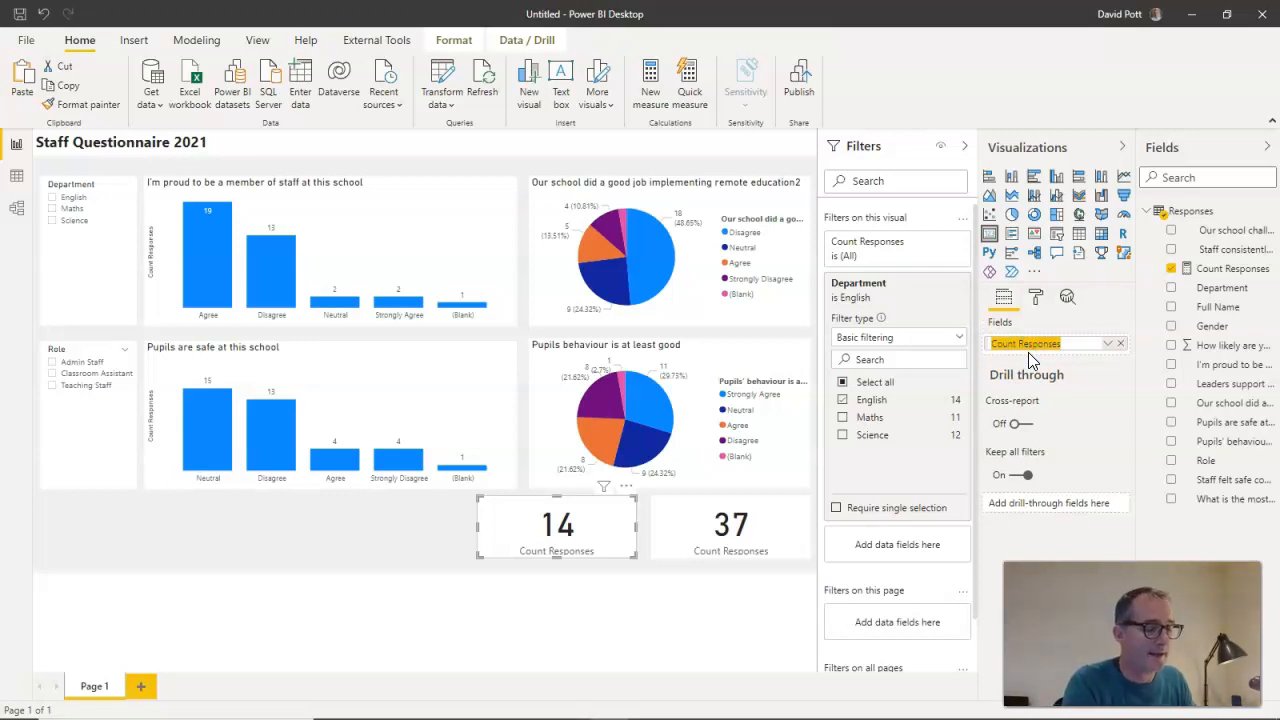
{"action": "type", "text": "En"}
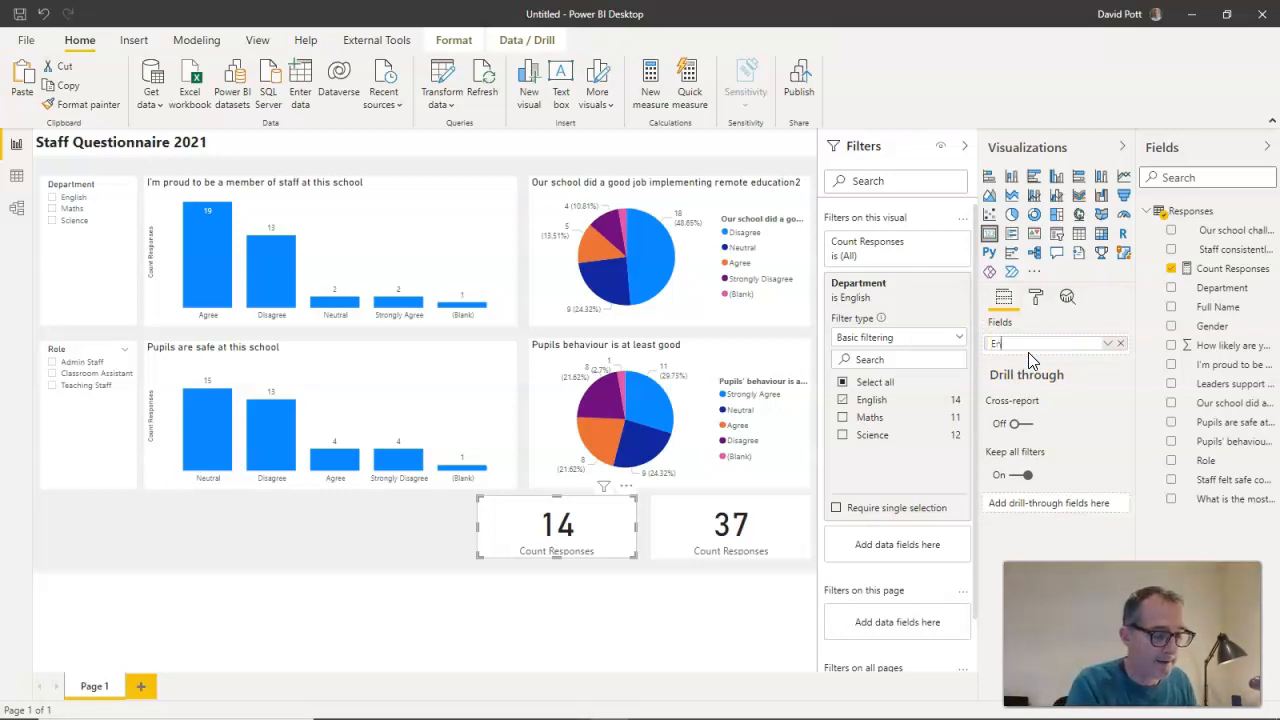
{"action": "type", "text": "glish Dept"}
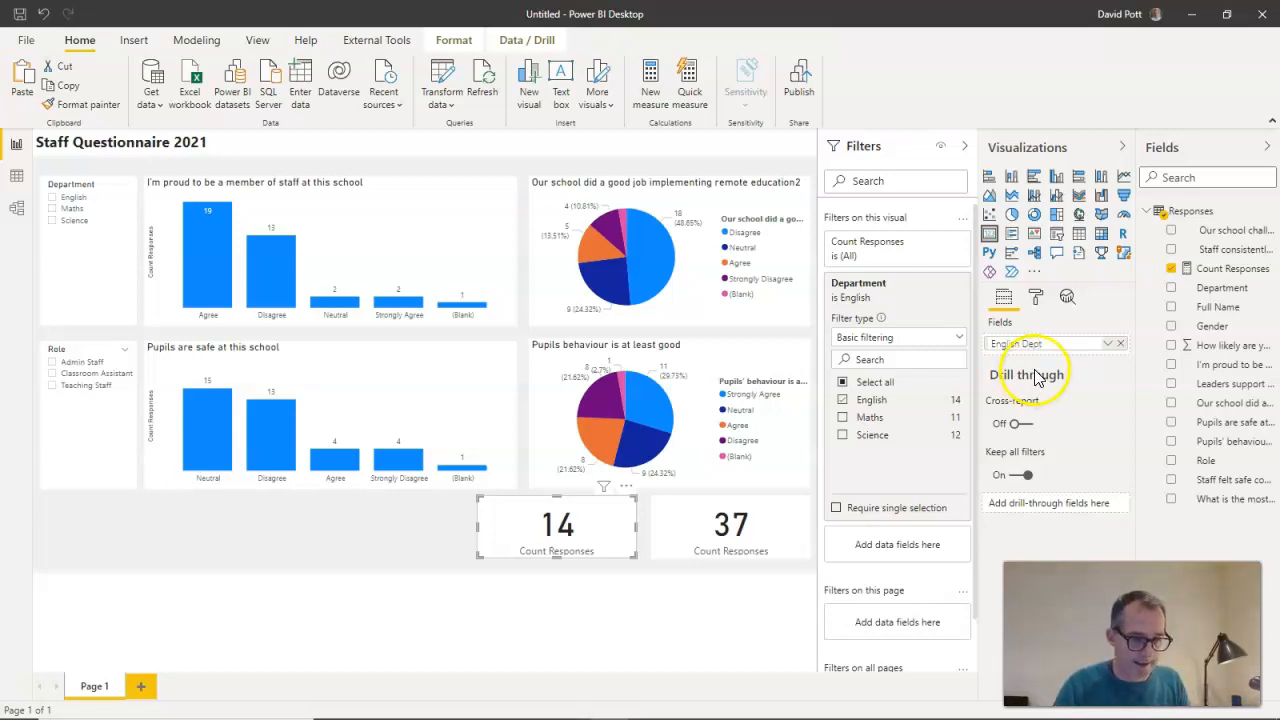
{"action": "double_click", "coordinate": [1027, 343]}
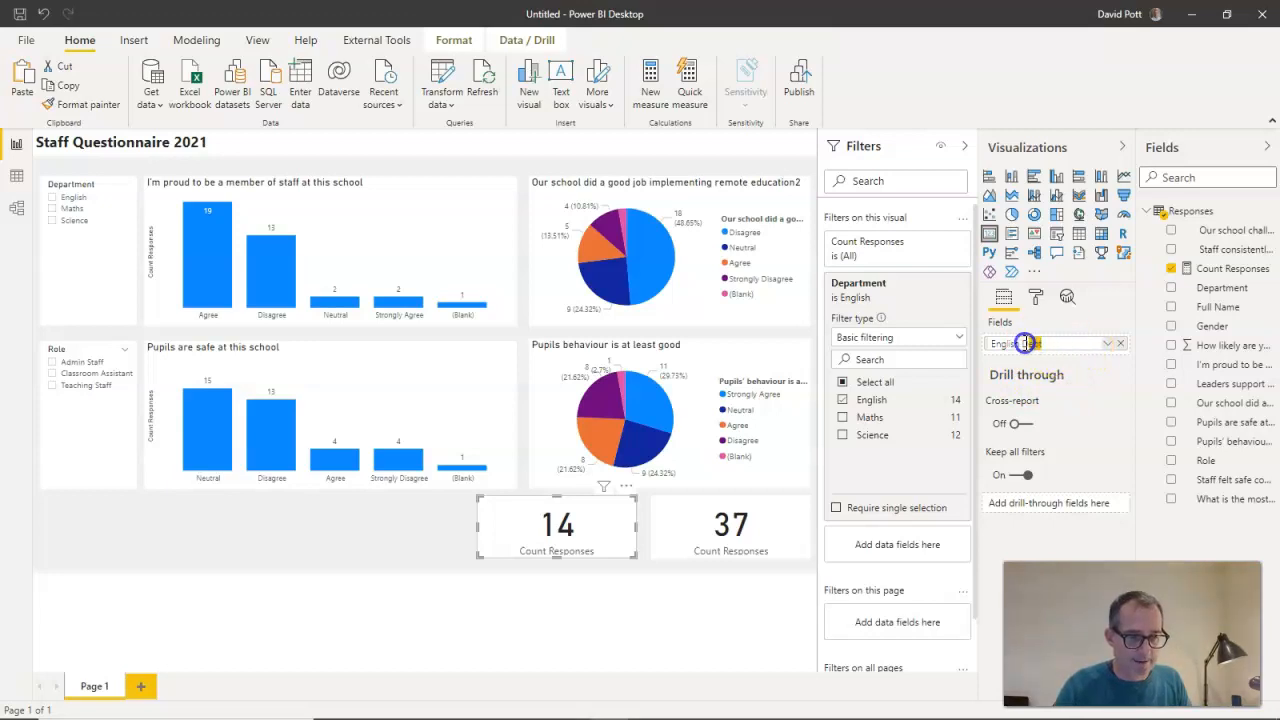
{"action": "left_click_drag", "start_coordinate": [977, 341], "coordinate": [1074, 343]}
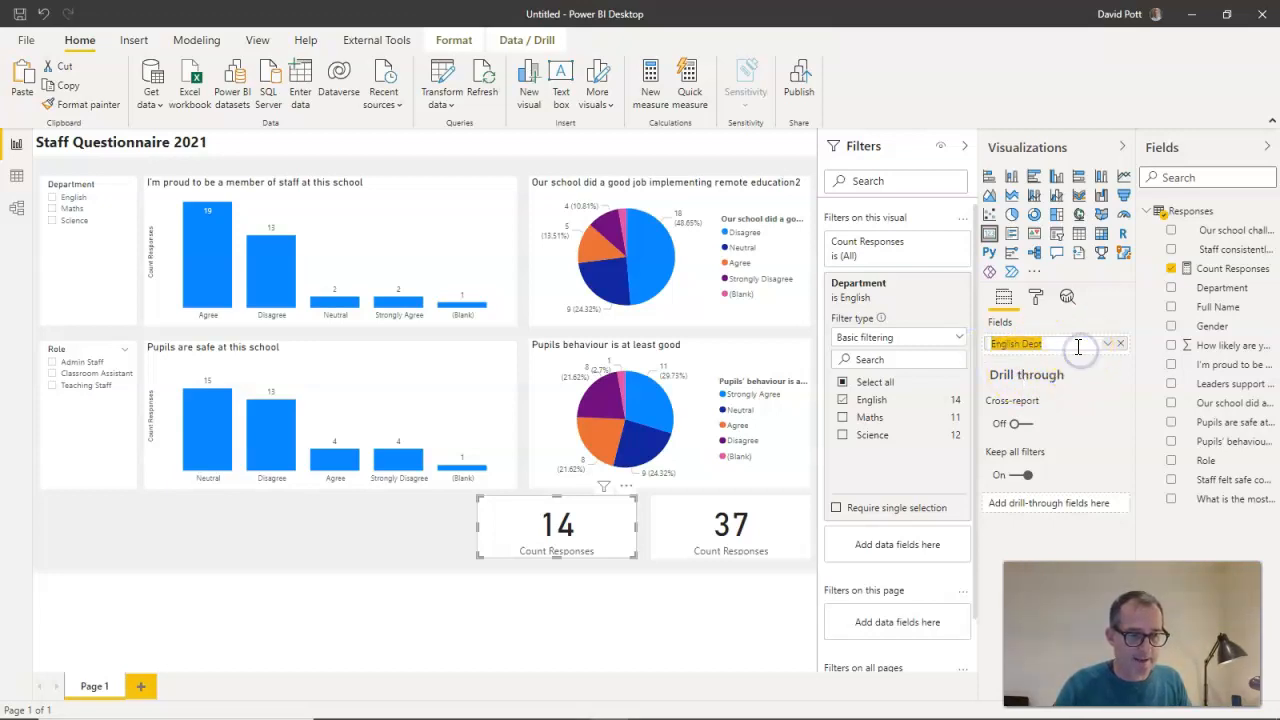
{"action": "left_click", "coordinate": [1078, 347]}
{"action": "key", "text": "Return"}
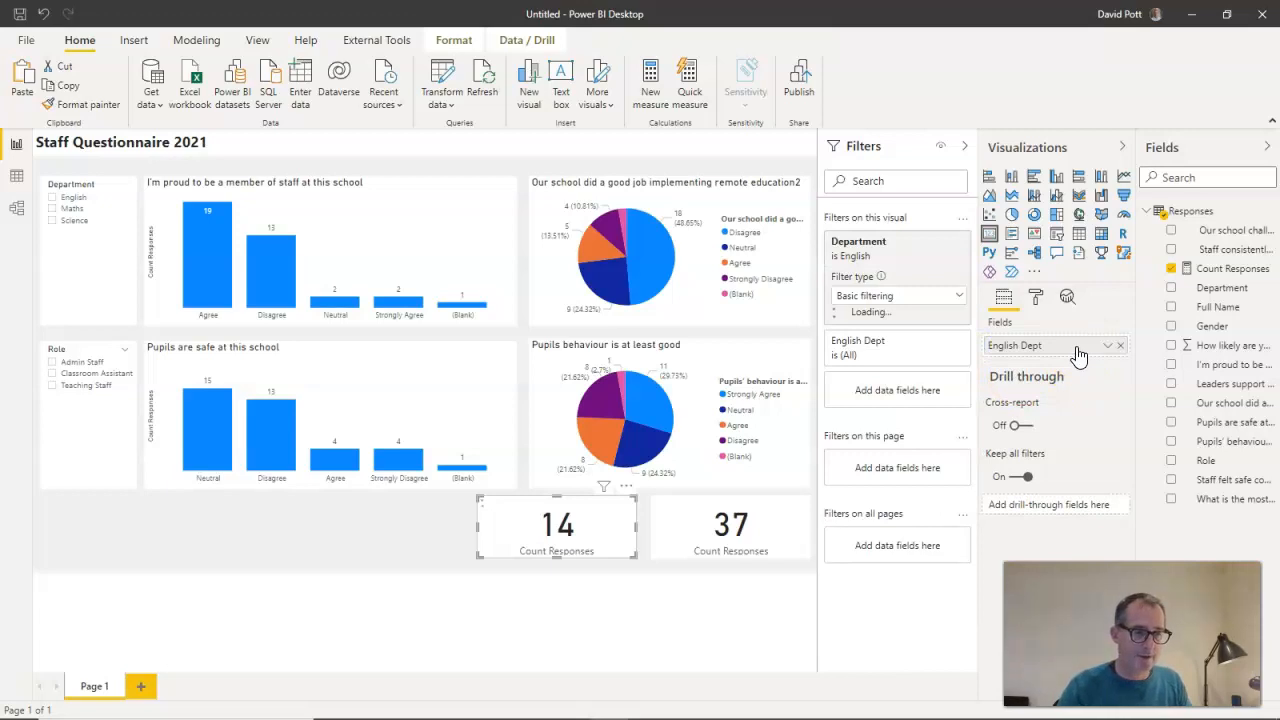
{"action": "left_click_drag", "start_coordinate": [558, 556], "coordinate": [558, 570]}
Rename the unfiltered card's field to "Total Responses" and make the card slightly taller to match the English Dept card
{"action": "left_click", "coordinate": [732, 538]}
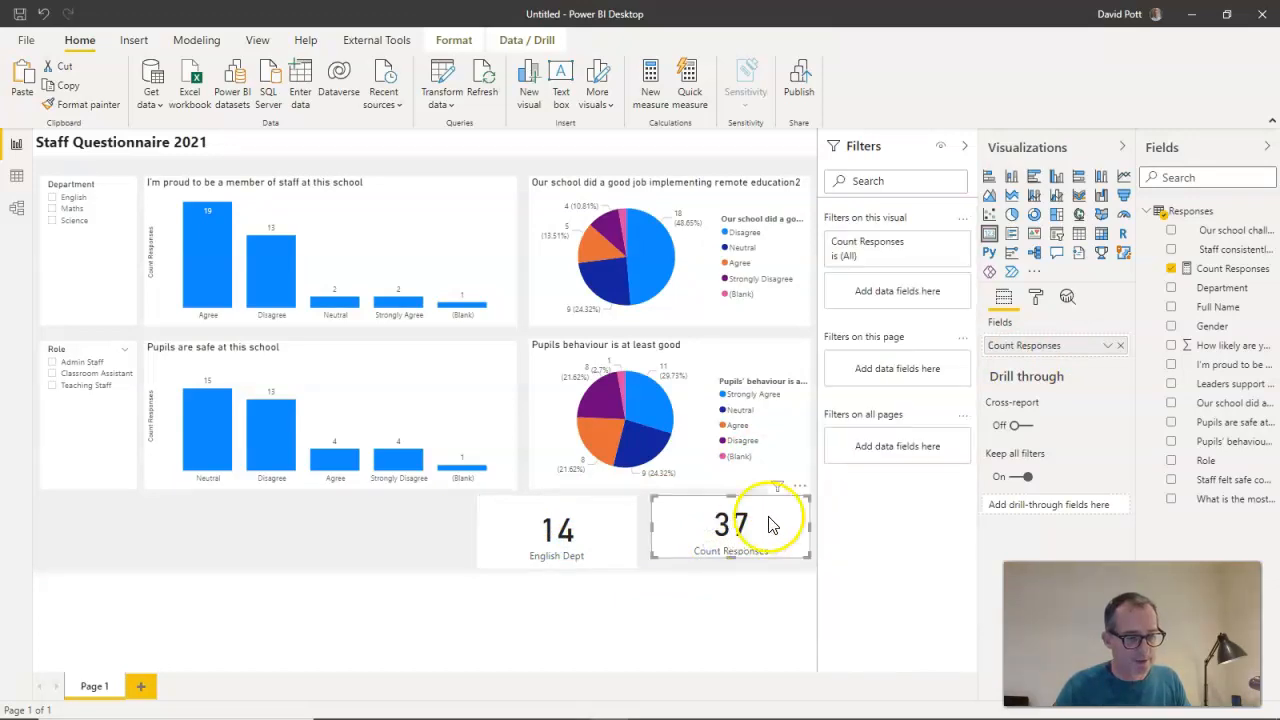
{"action": "double_click", "coordinate": [1040, 344]}
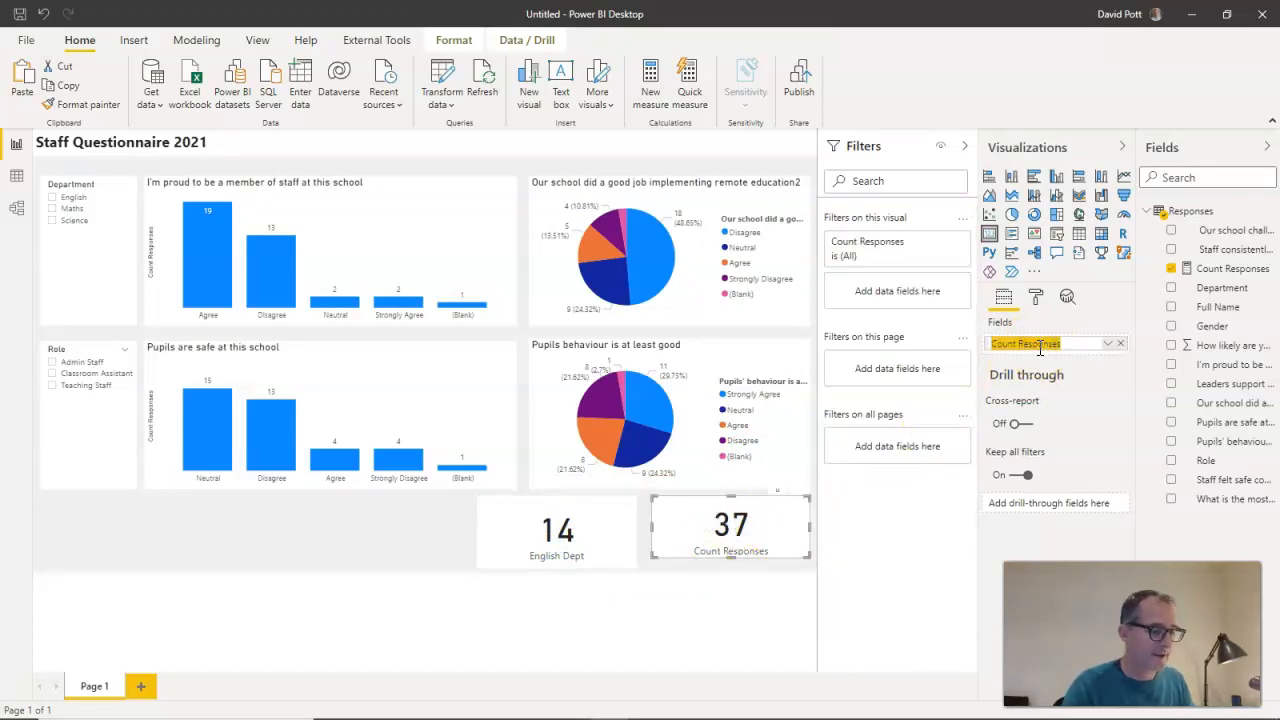
{"action": "type", "text": "Total"}
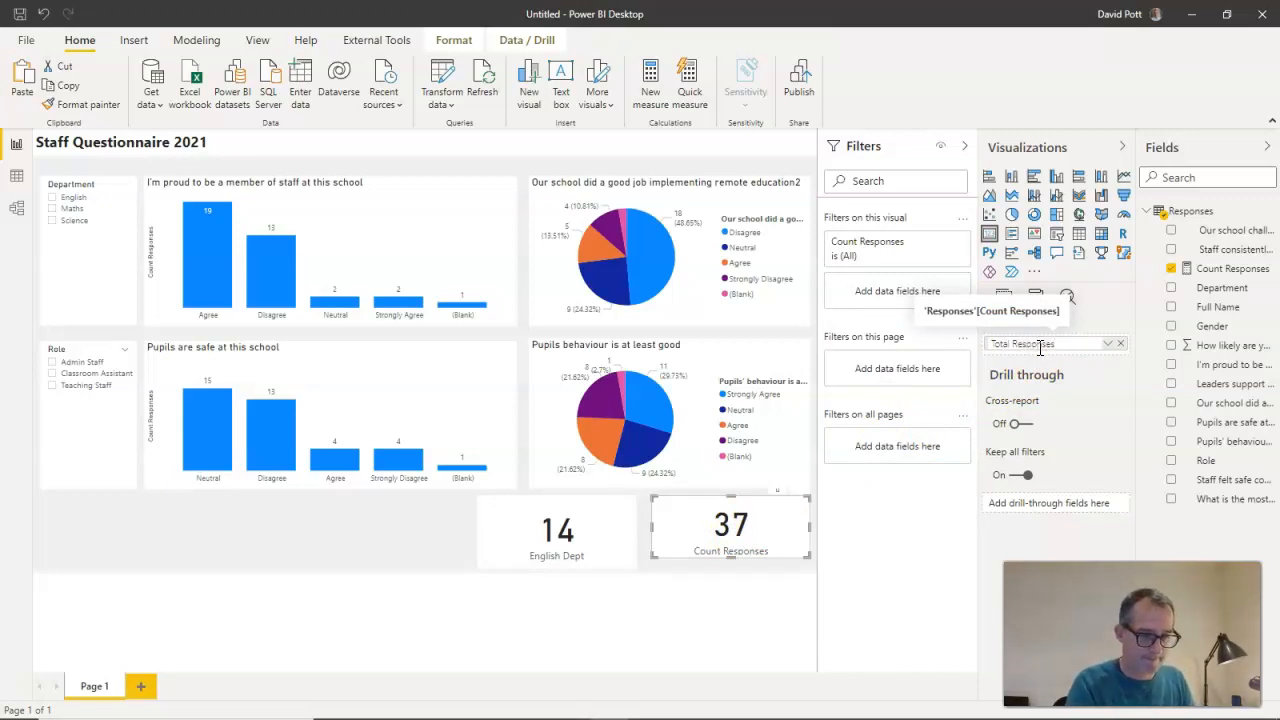
{"action": "key", "text": "Return"}
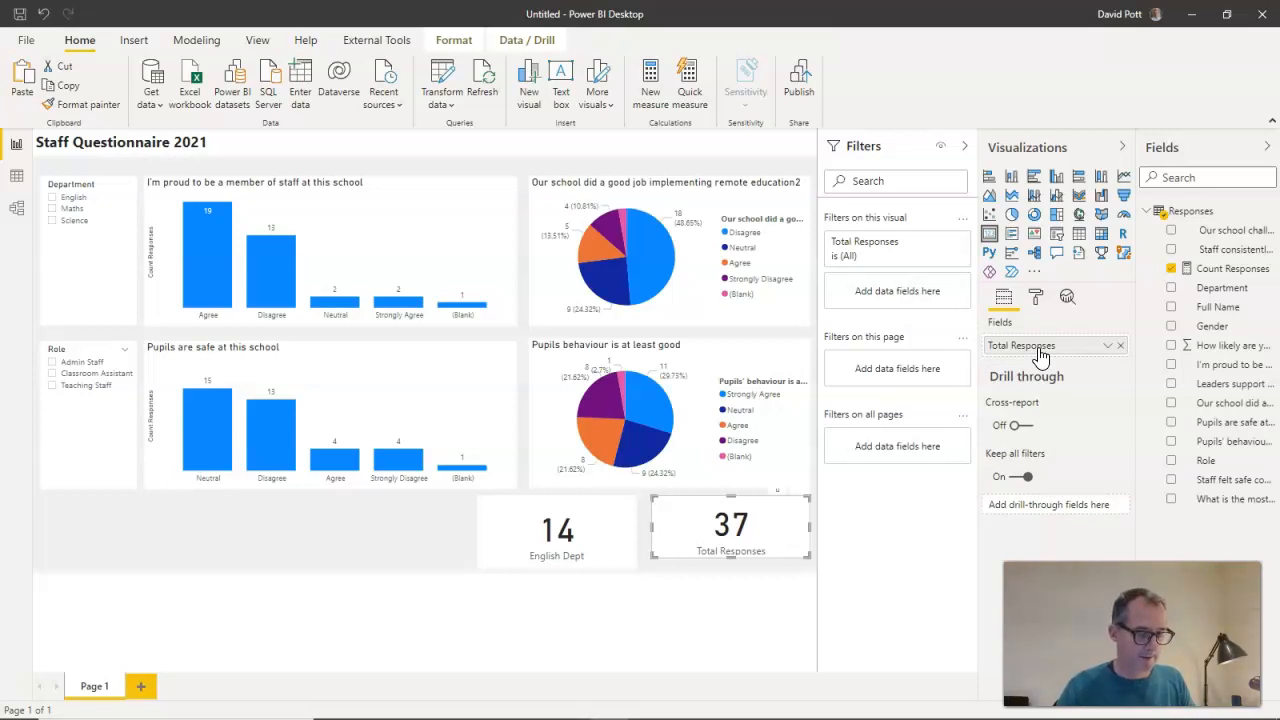
{"action": "left_click_drag", "start_coordinate": [731, 559], "coordinate": [732, 567]}
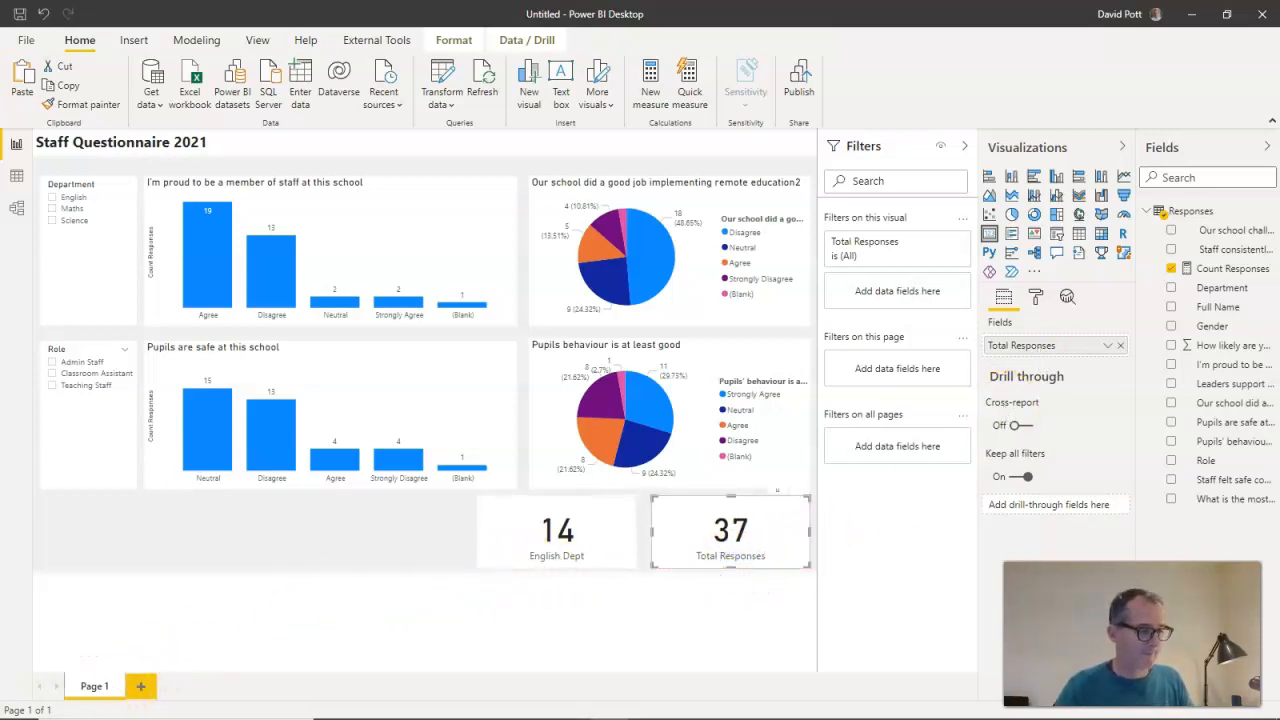
Duplicate the English Dept card and place the copy in line beside it, on the side away from Total Responses
{"action": "left_click", "coordinate": [548, 530]}
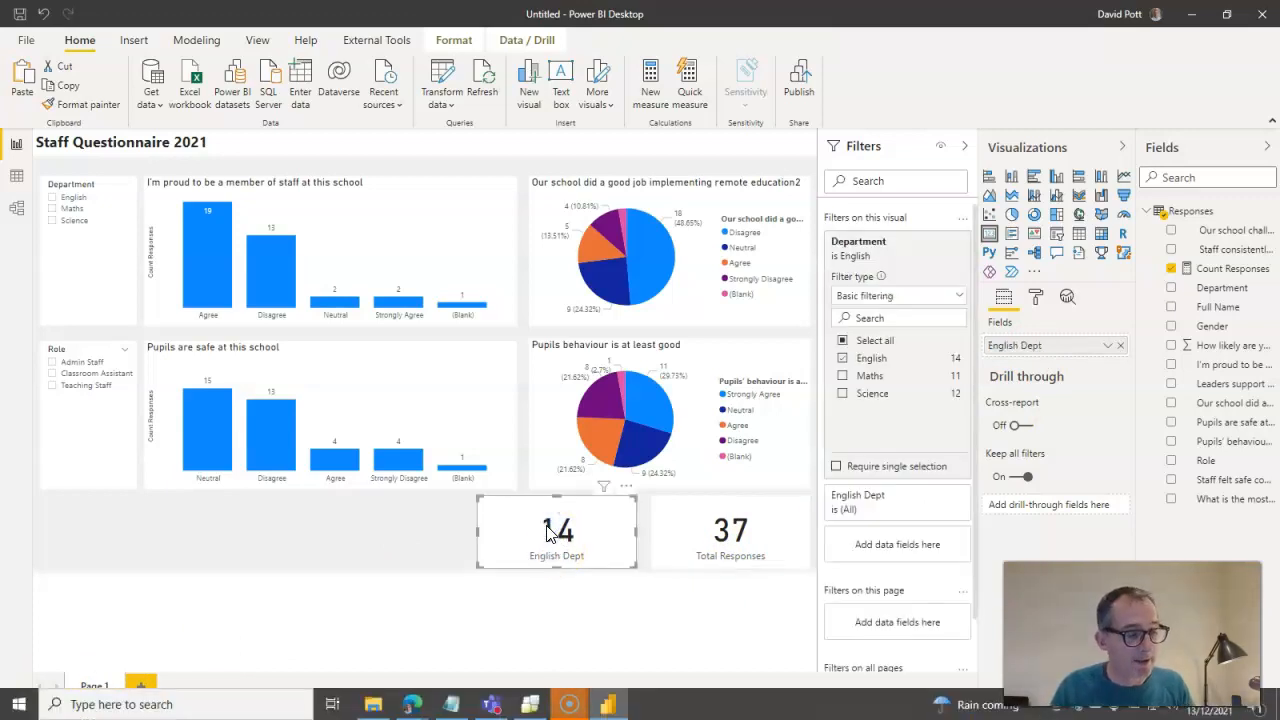
{"action": "key", "text": "ctrl+c"}
{"action": "key", "text": "ctrl+v"}
{"action": "left_click_drag", "start_coordinate": [566, 534], "coordinate": [389, 531]}
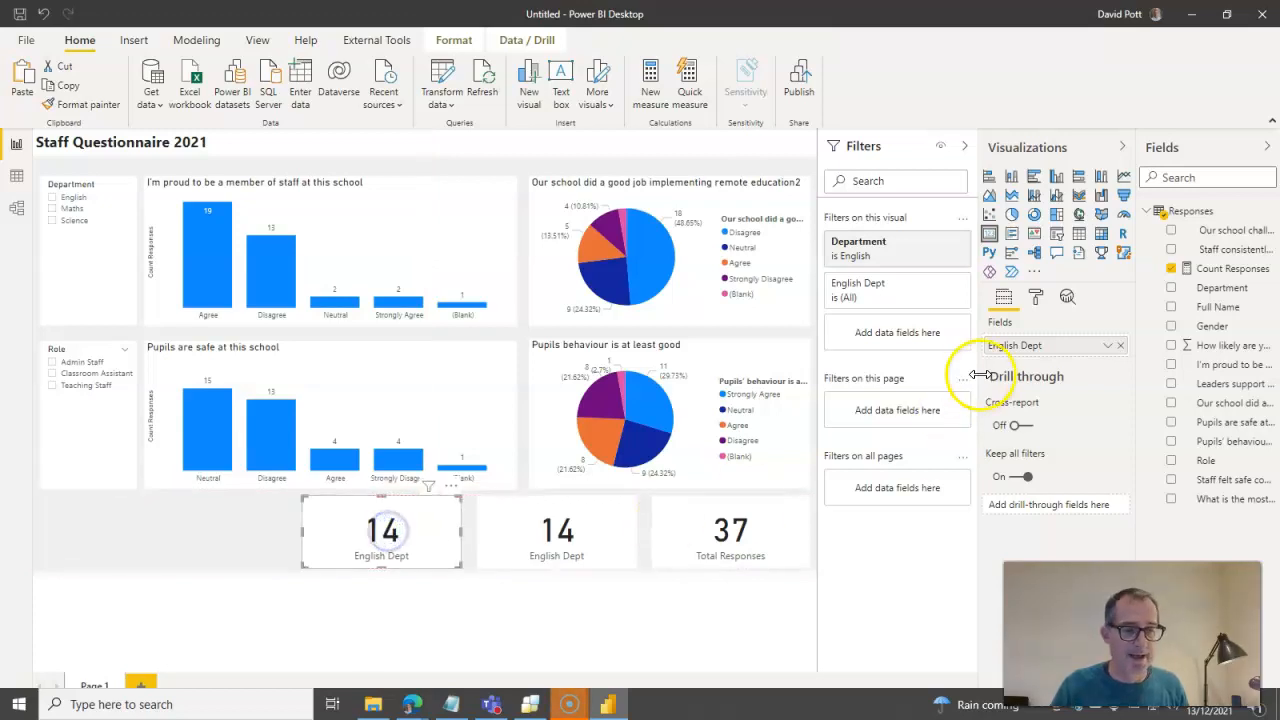
Switch the duplicated card's Department filter from English to Maths and rename its field to "Maths Dept"
{"action": "mouse_move", "coordinate": [906, 260]}
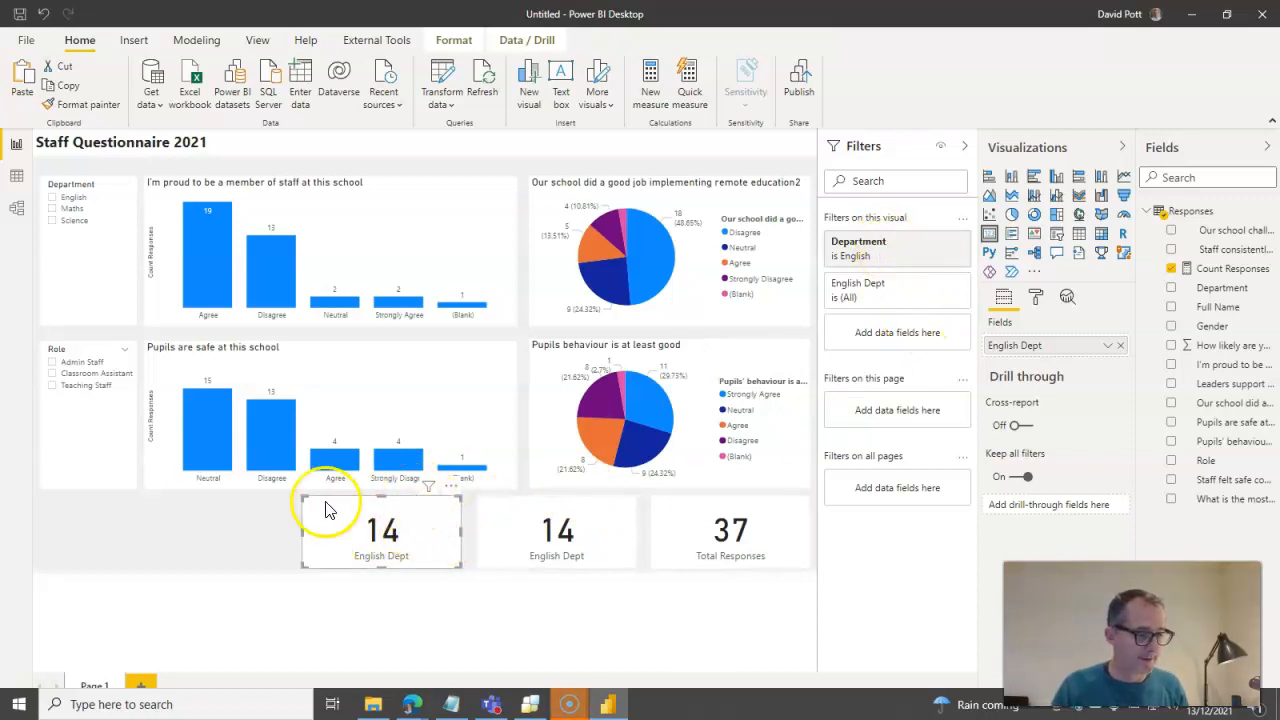
{"action": "left_click", "coordinate": [923, 242]}
{"action": "left_click", "coordinate": [843, 359]}
{"action": "left_click", "coordinate": [843, 376]}
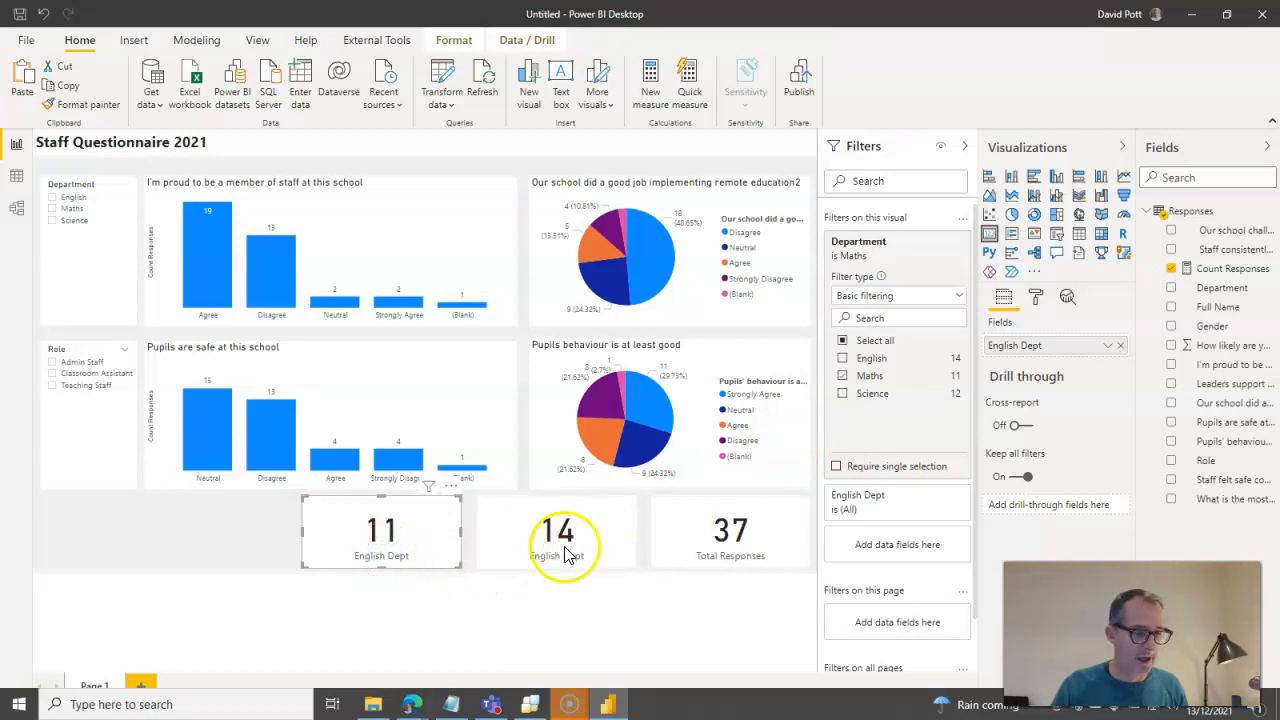
{"action": "double_click", "coordinate": [1015, 344]}
{"action": "double_click", "coordinate": [1012, 346]}
{"action": "type", "text": "Math"}
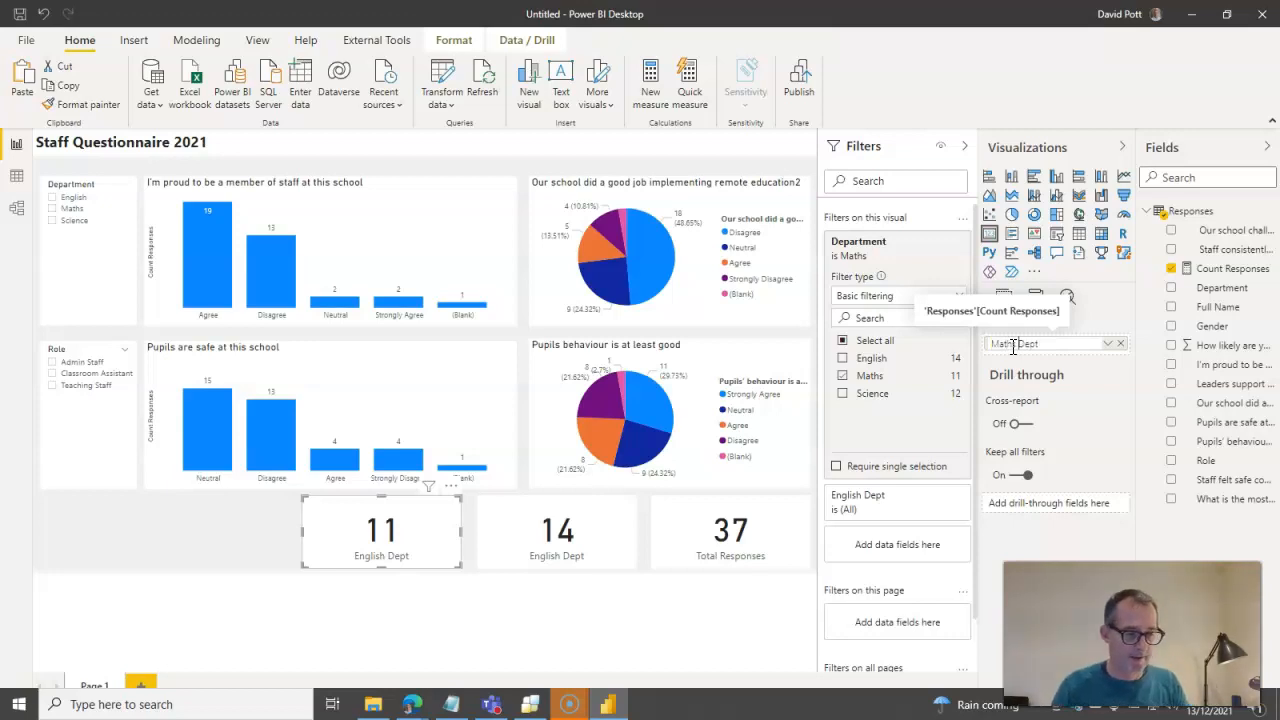
{"action": "left_click", "coordinate": [231, 540]}
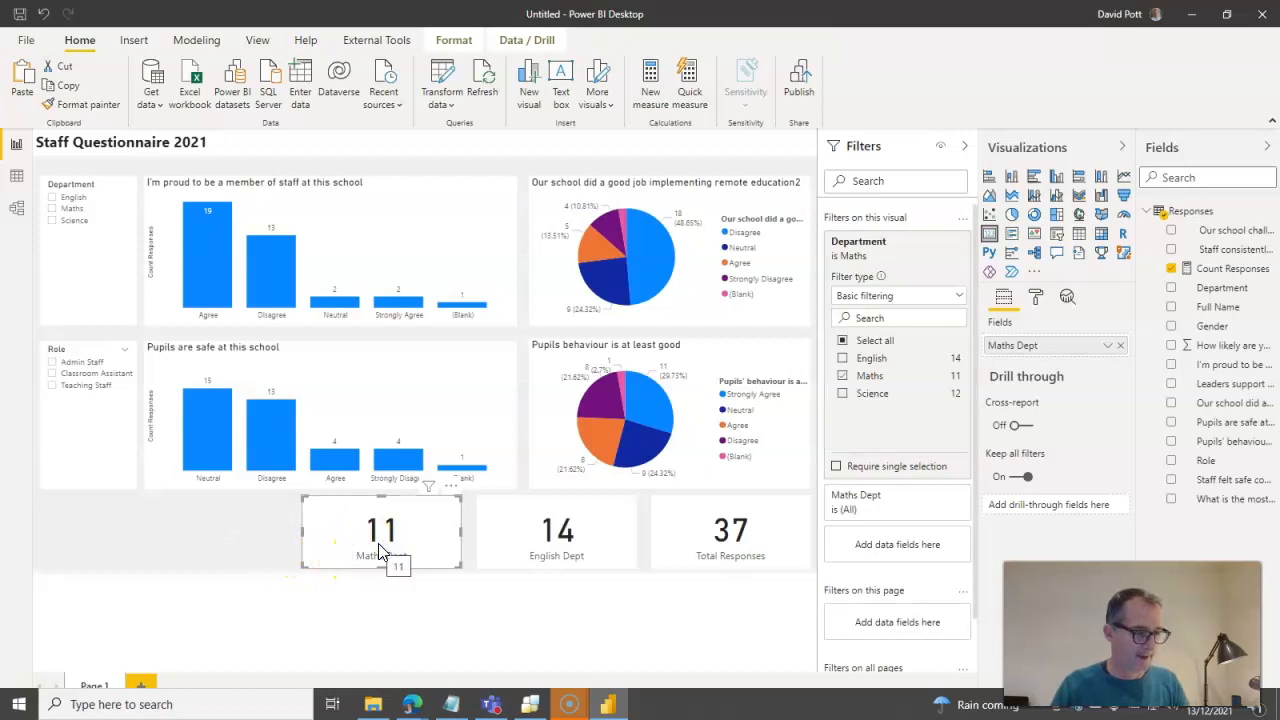
Place a duplicate of the Maths Dept card at the free end of the row, labelled "Science" with Science added to its Department filter
{"action": "key", "text": "ctrl+v"}
{"action": "left_click_drag", "start_coordinate": [387, 545], "coordinate": [187, 545]}
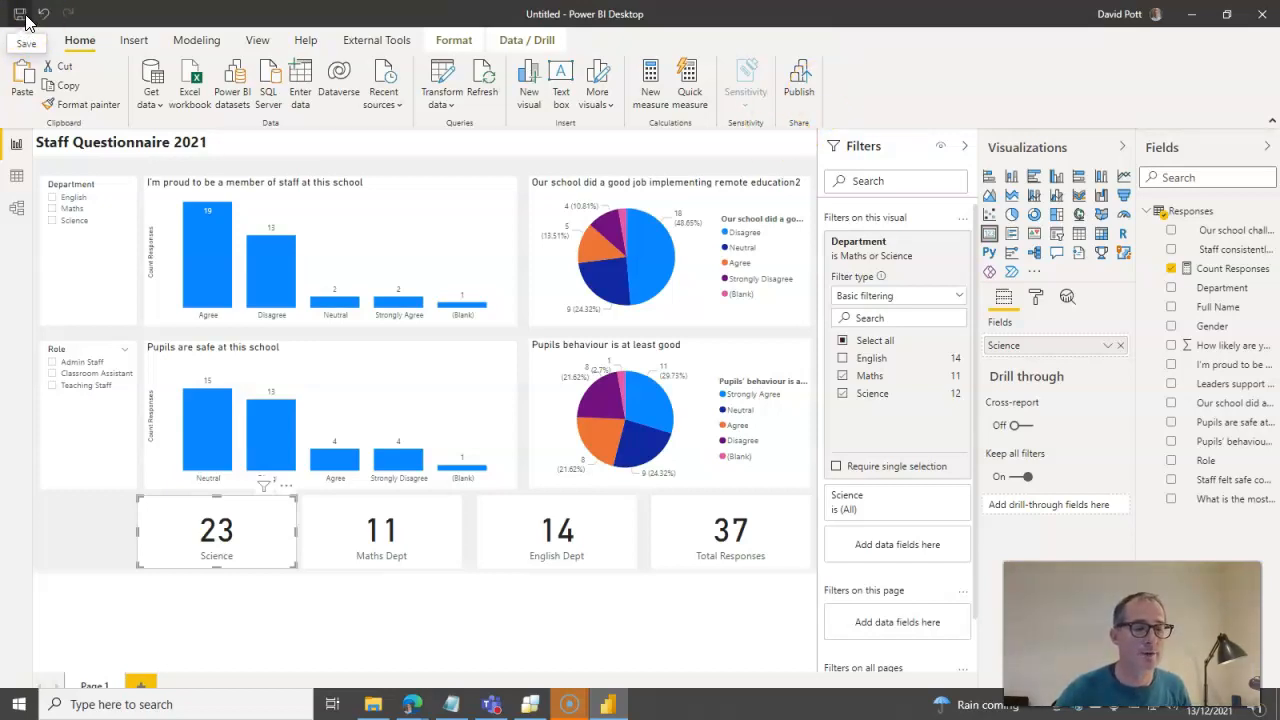
Save the report as "Questionnaire" in the Forms data folder and publish it to My workspace
{"action": "left_click", "coordinate": [800, 85]}
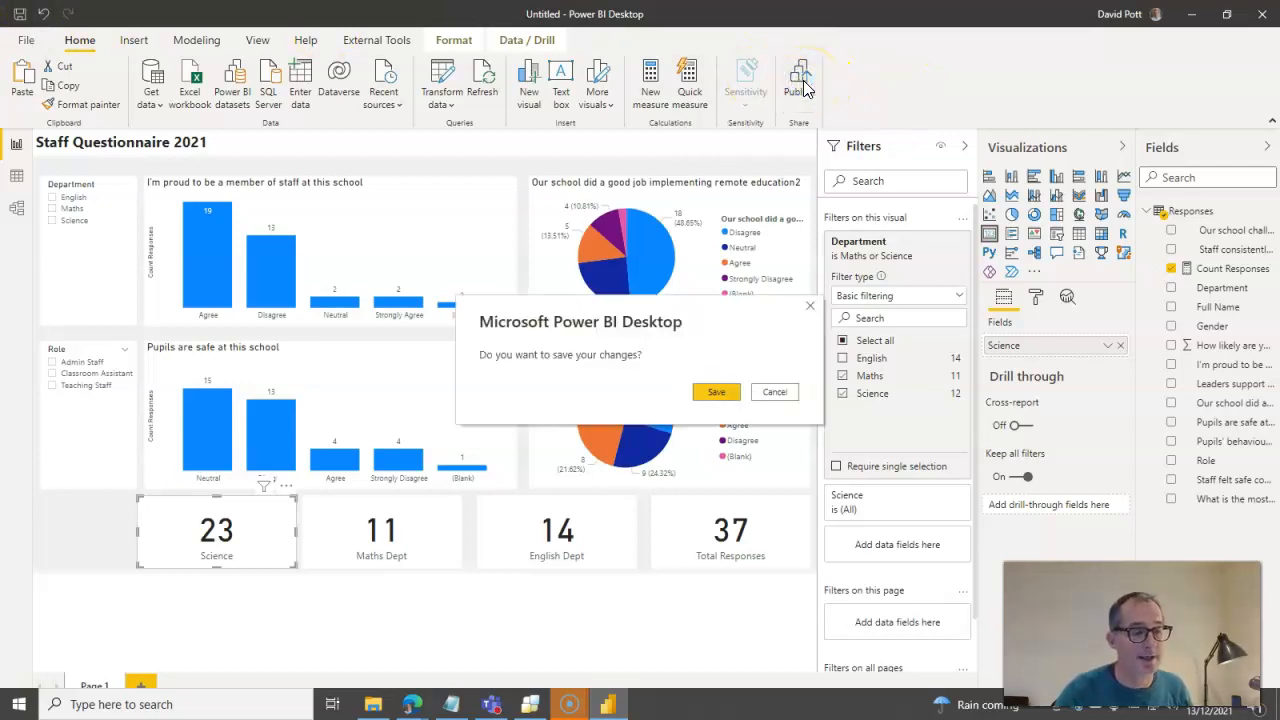
{"action": "left_click", "coordinate": [710, 391]}
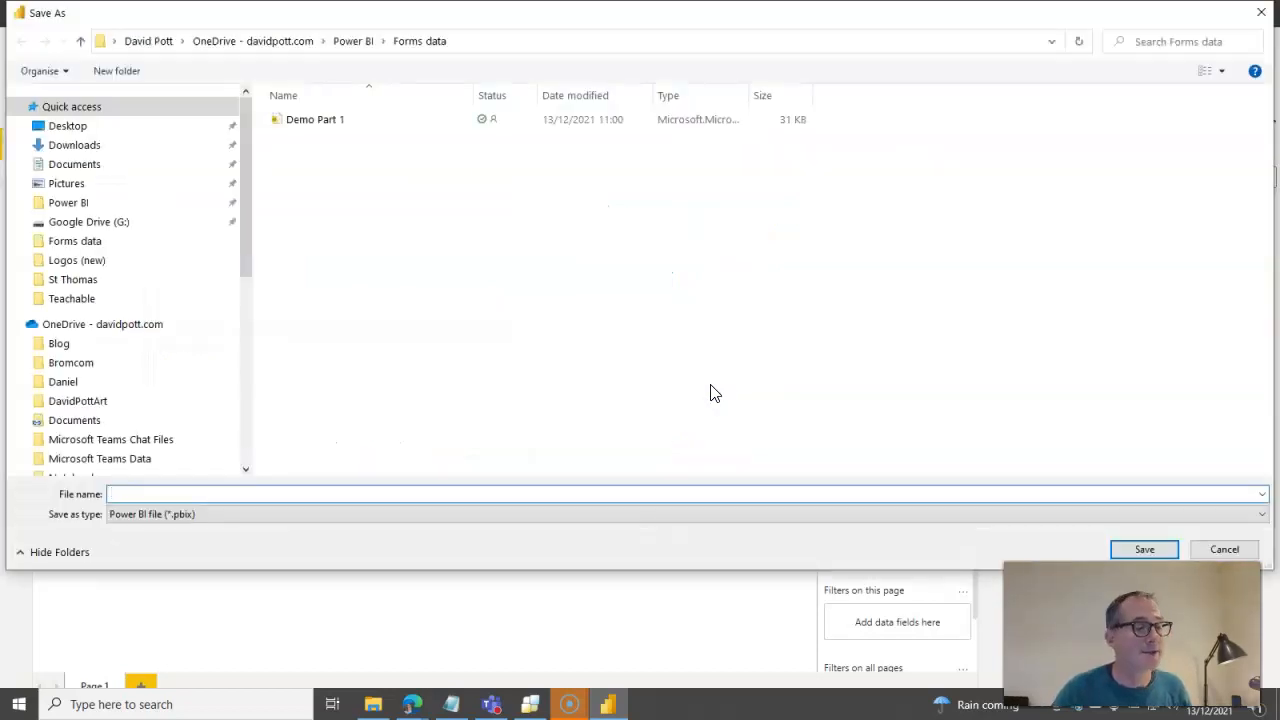
{"action": "left_click", "coordinate": [162, 494]}
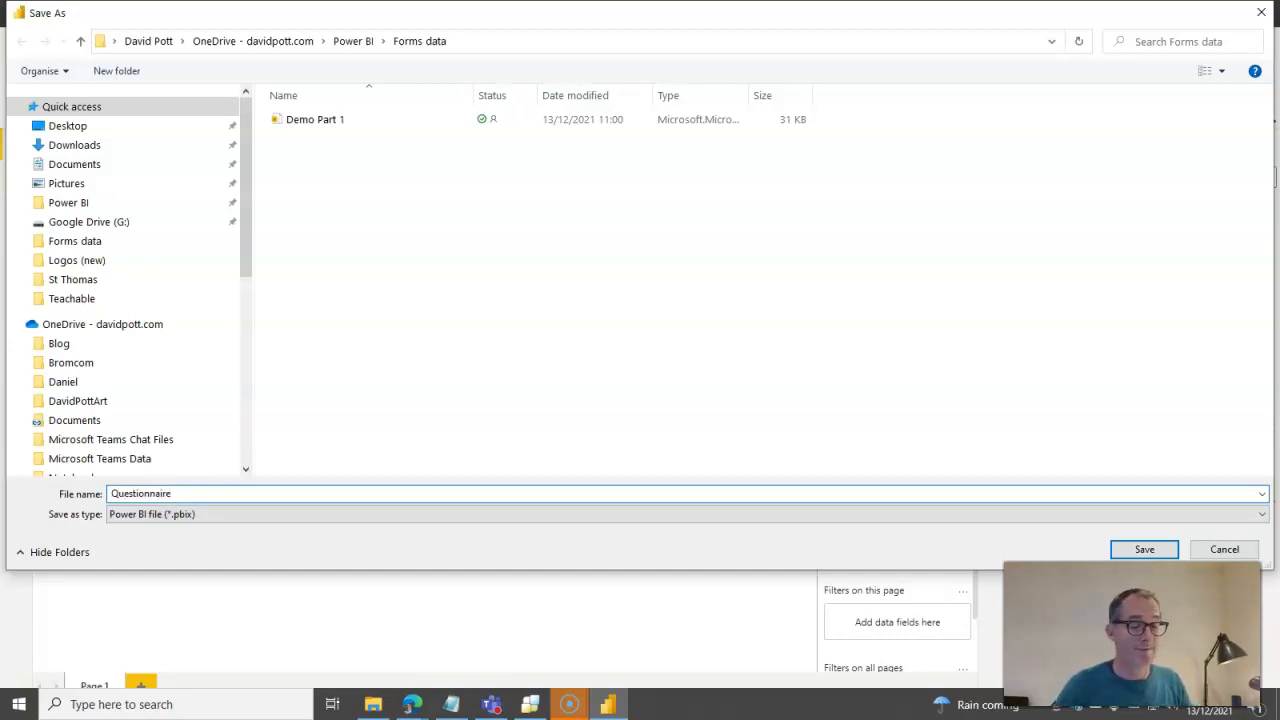
{"action": "key", "text": "Return"}
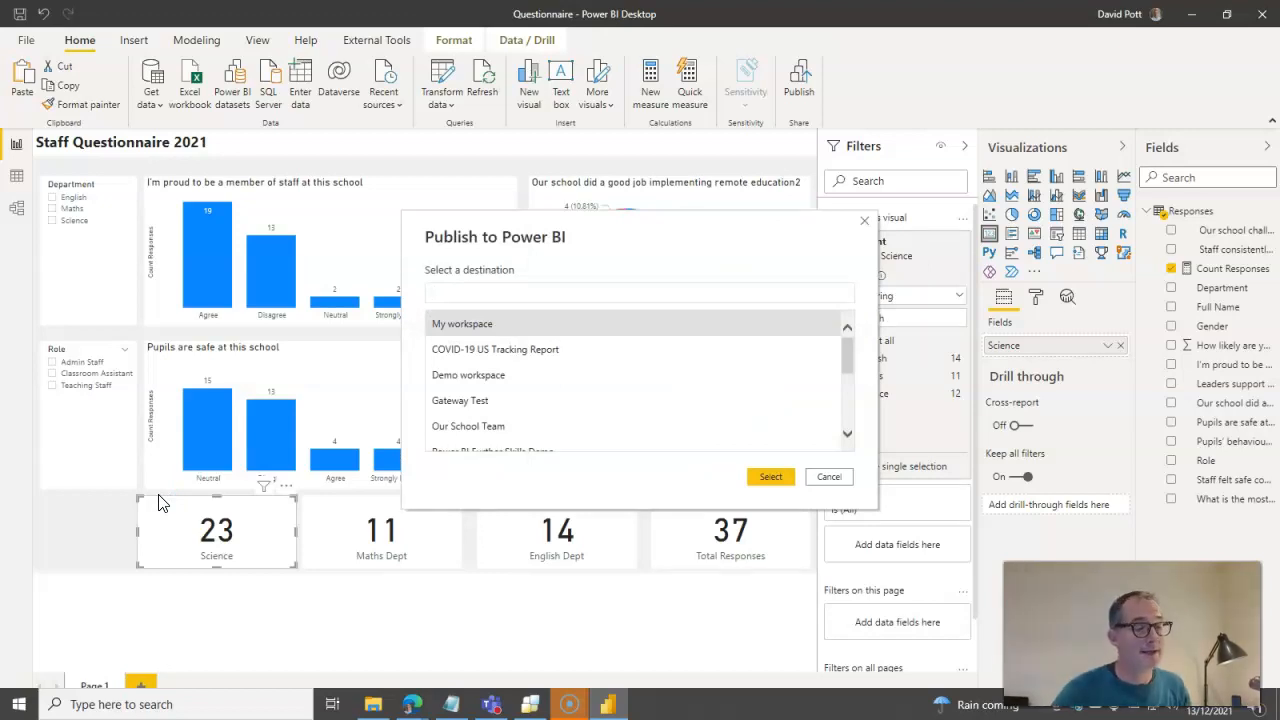
{"action": "left_click", "coordinate": [458, 328]}
{"action": "left_click", "coordinate": [770, 476]}
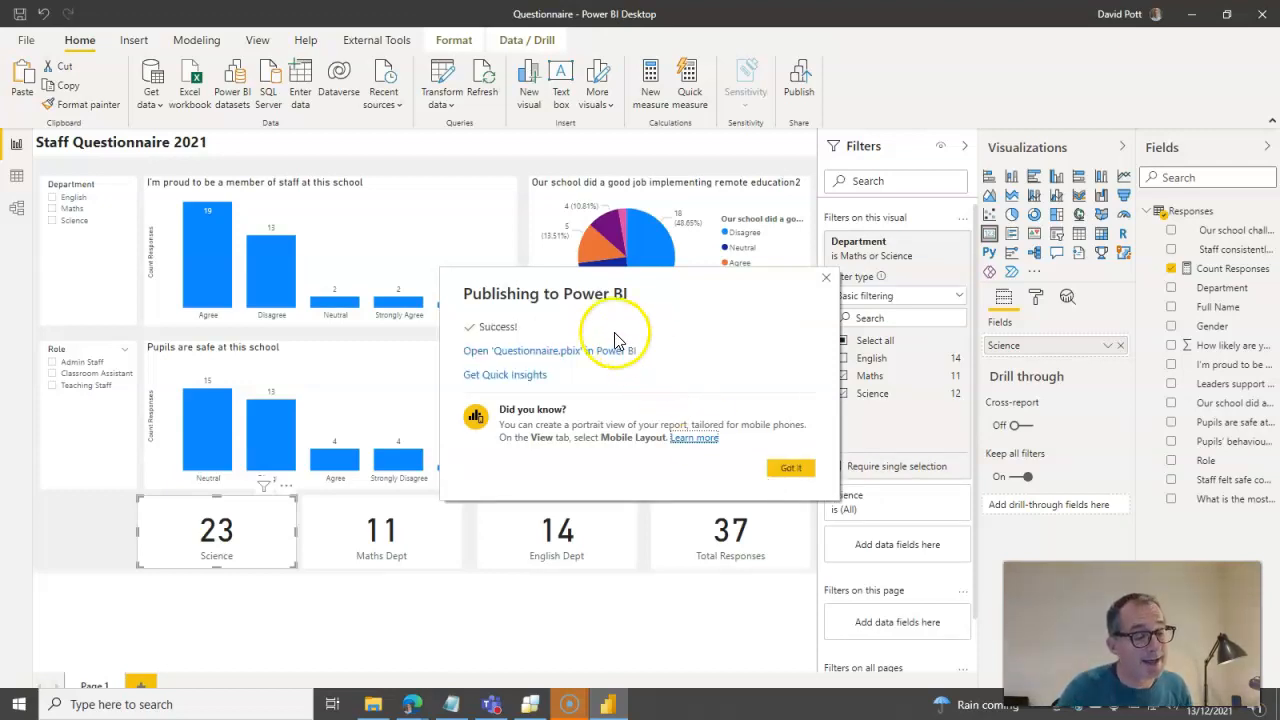
Open the published Questionnaire report in the browser-based Power BI service and view its export options
{"action": "left_click", "coordinate": [589, 352]}
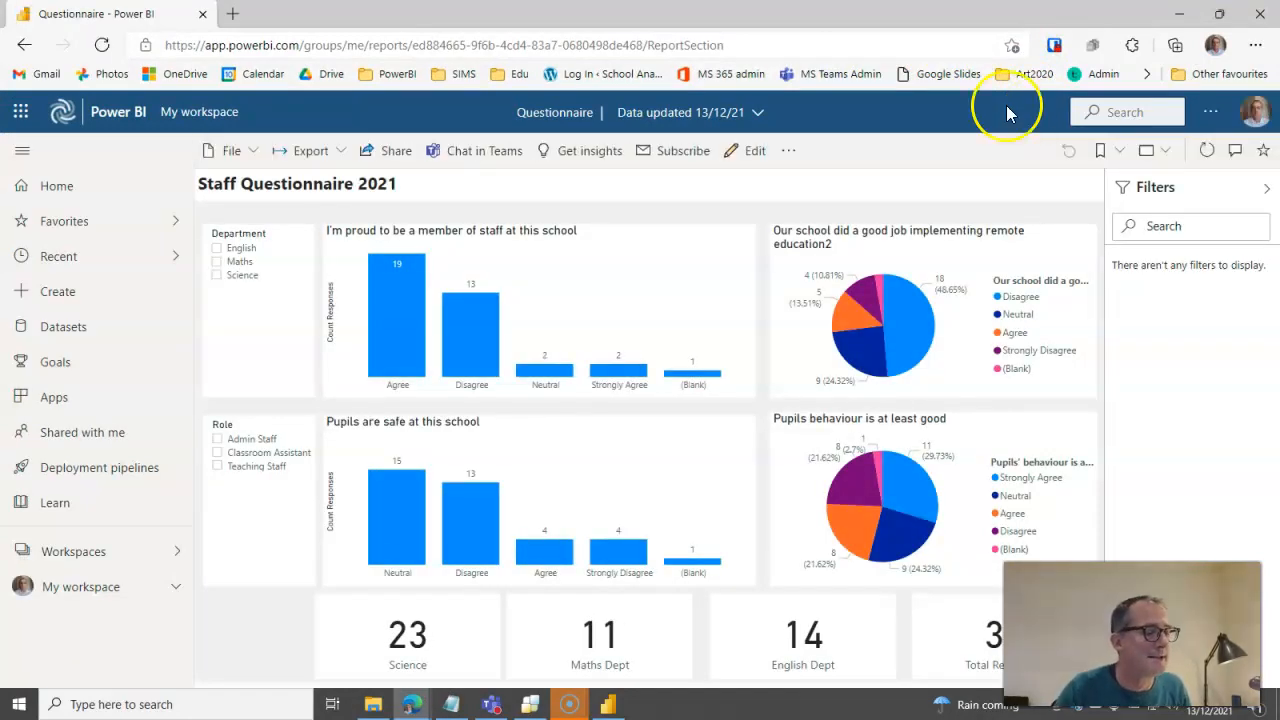
{"action": "left_click_drag", "start_coordinate": [300, 45], "coordinate": [205, 45]}
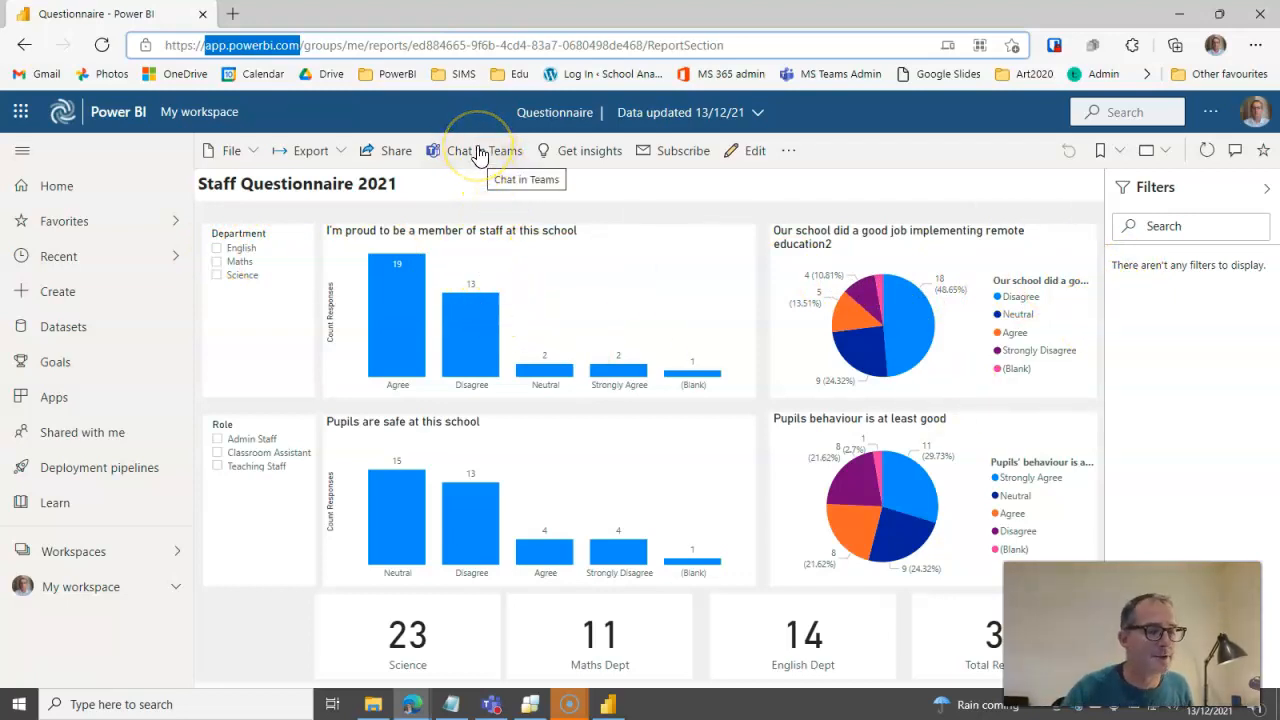
{"action": "left_click", "coordinate": [338, 150]}
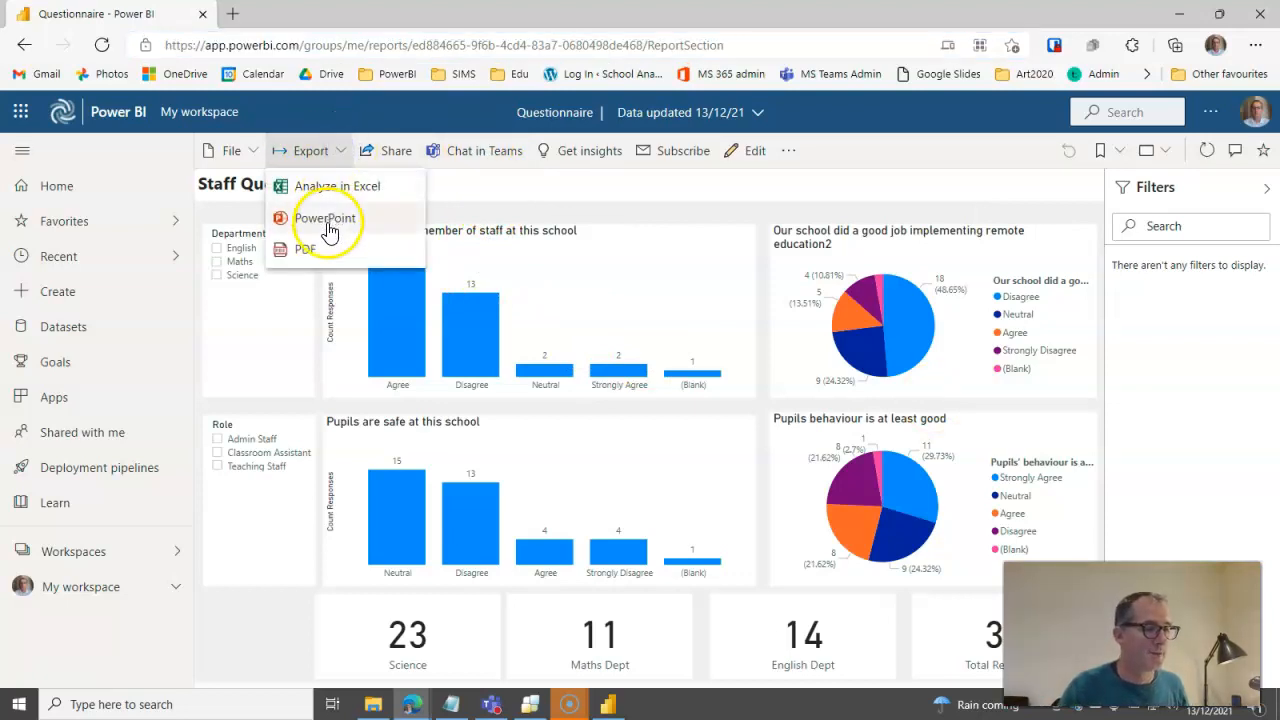
Close the export options and copy the "I'm proud to be a member of staff at this school" chart as an image
{"action": "left_click", "coordinate": [666, 220]}
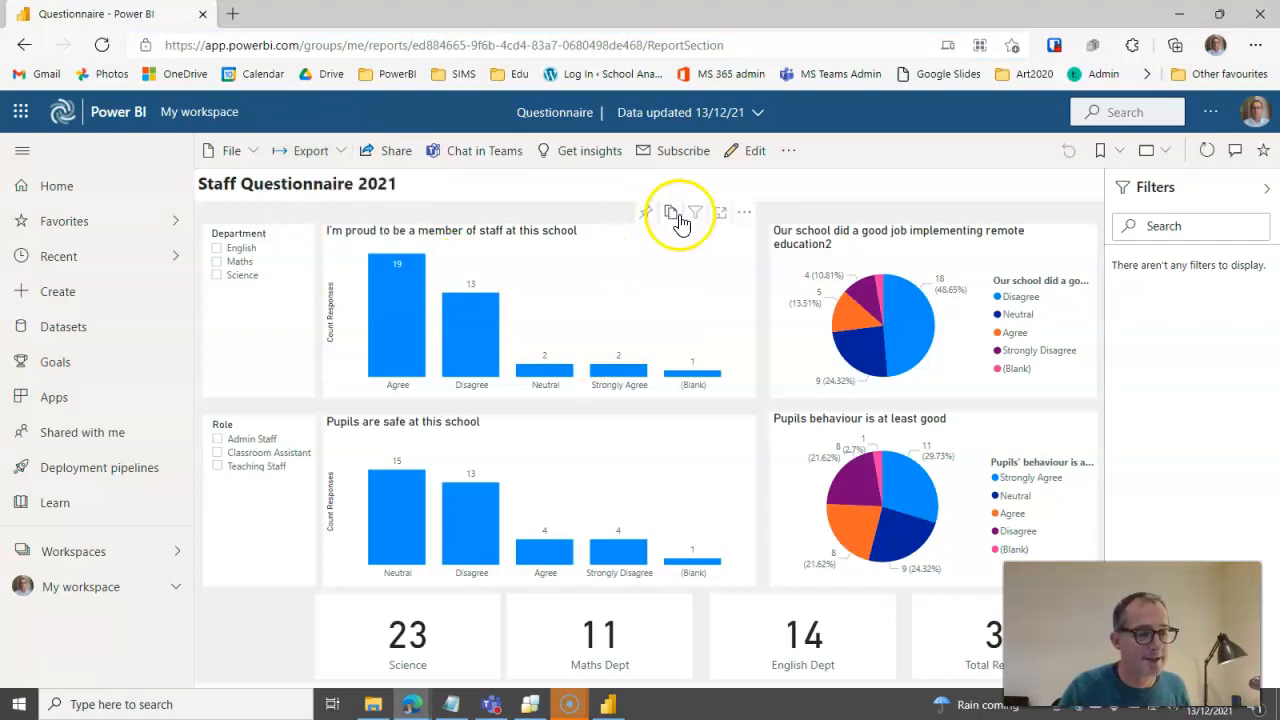
{"action": "left_click", "coordinate": [669, 214]}
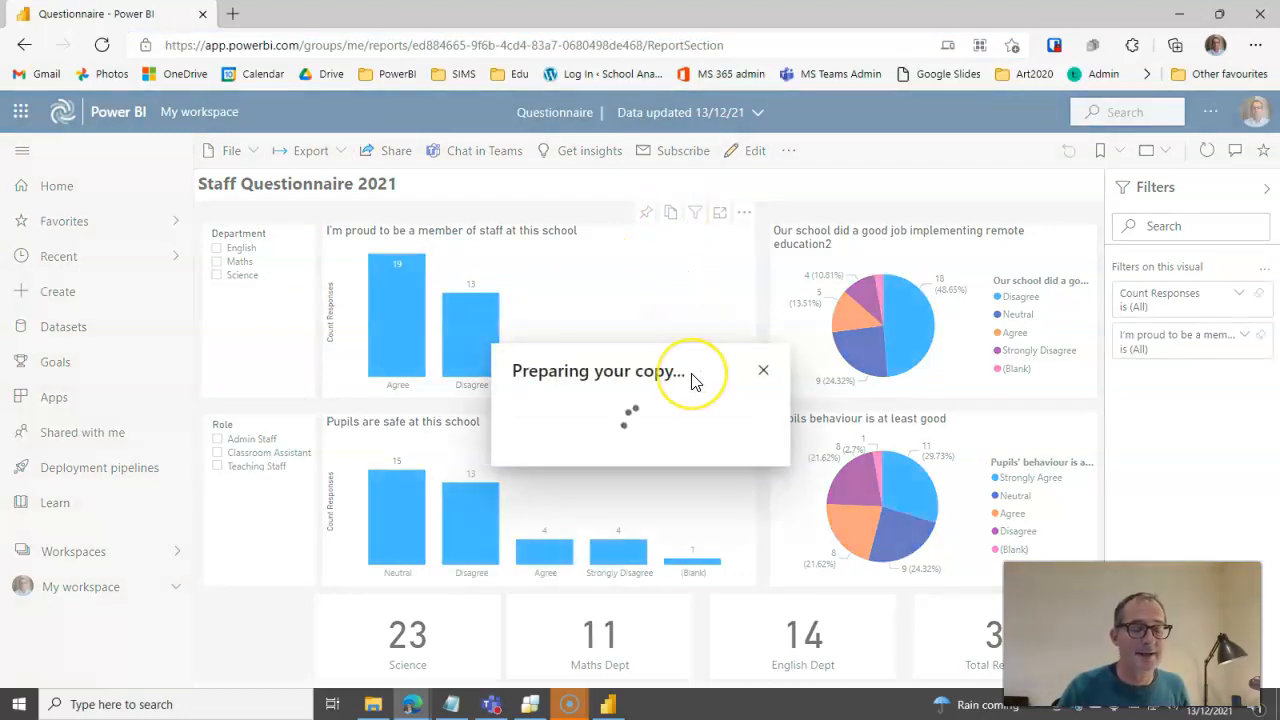